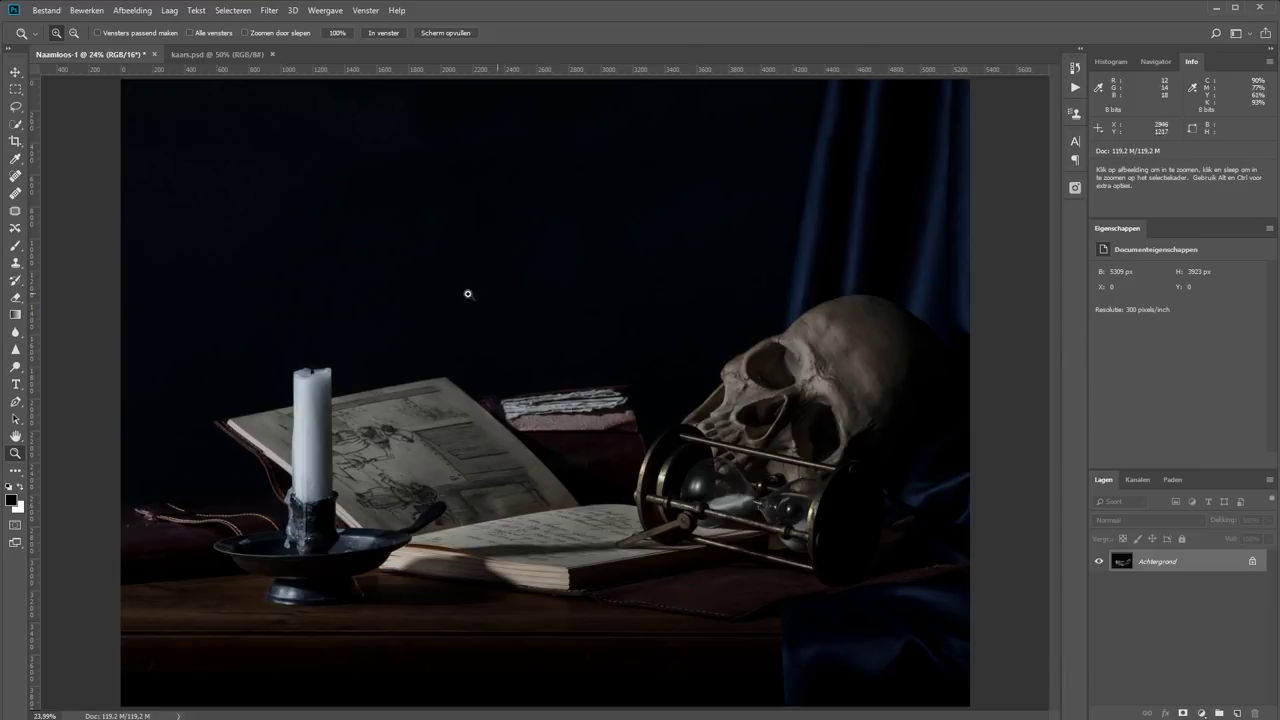
Inspect the still-life candle top up close, then bring up the kaars.psd flame photo.
drag(188, 260, 366, 418)
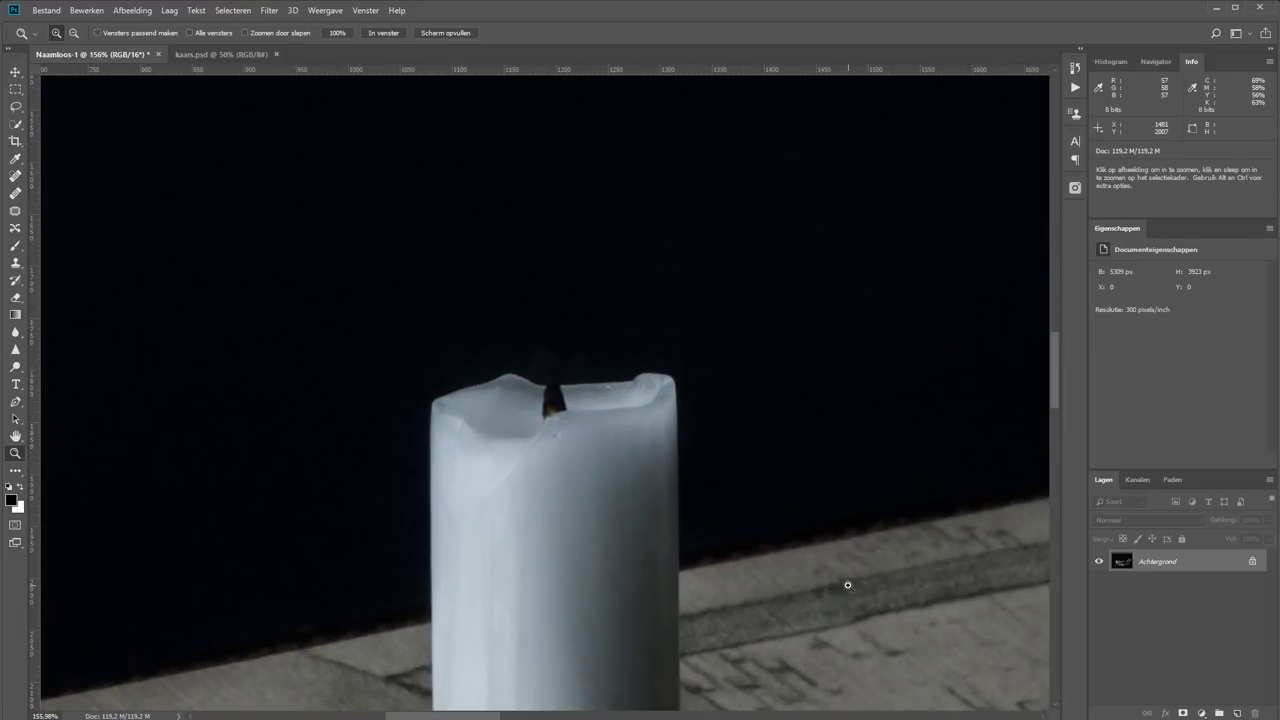
click(376, 33)
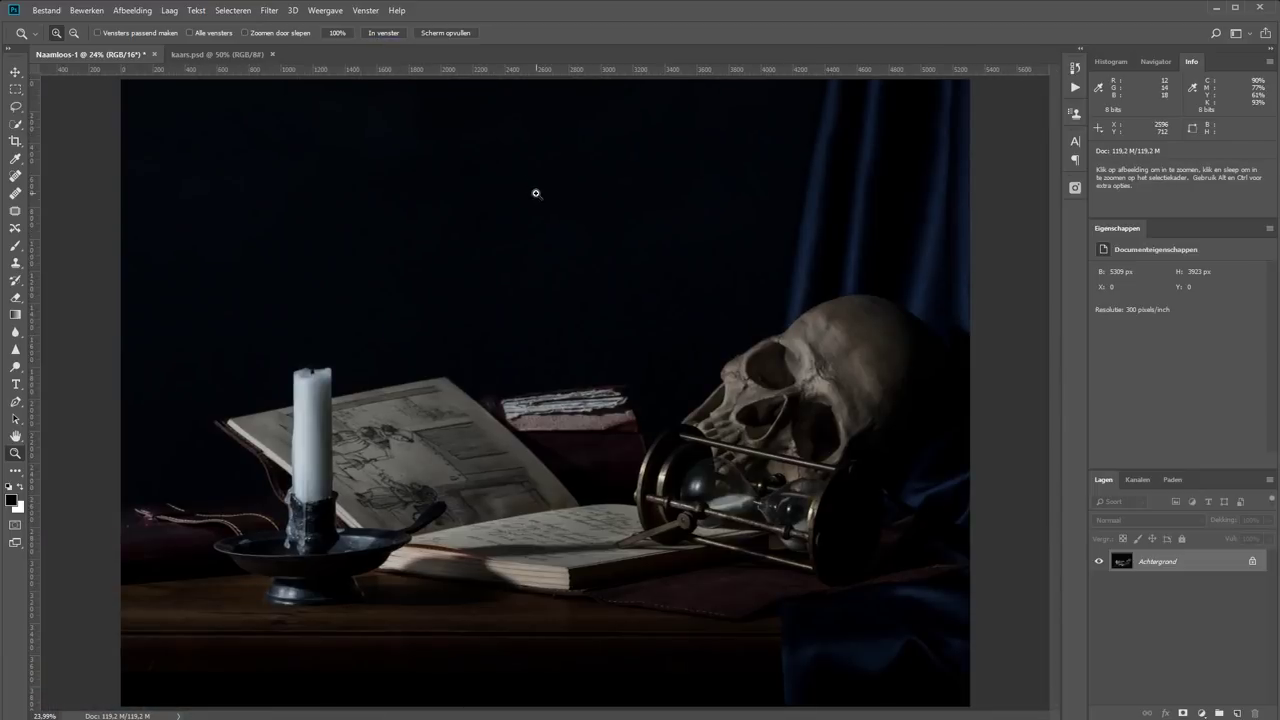
click(201, 55)
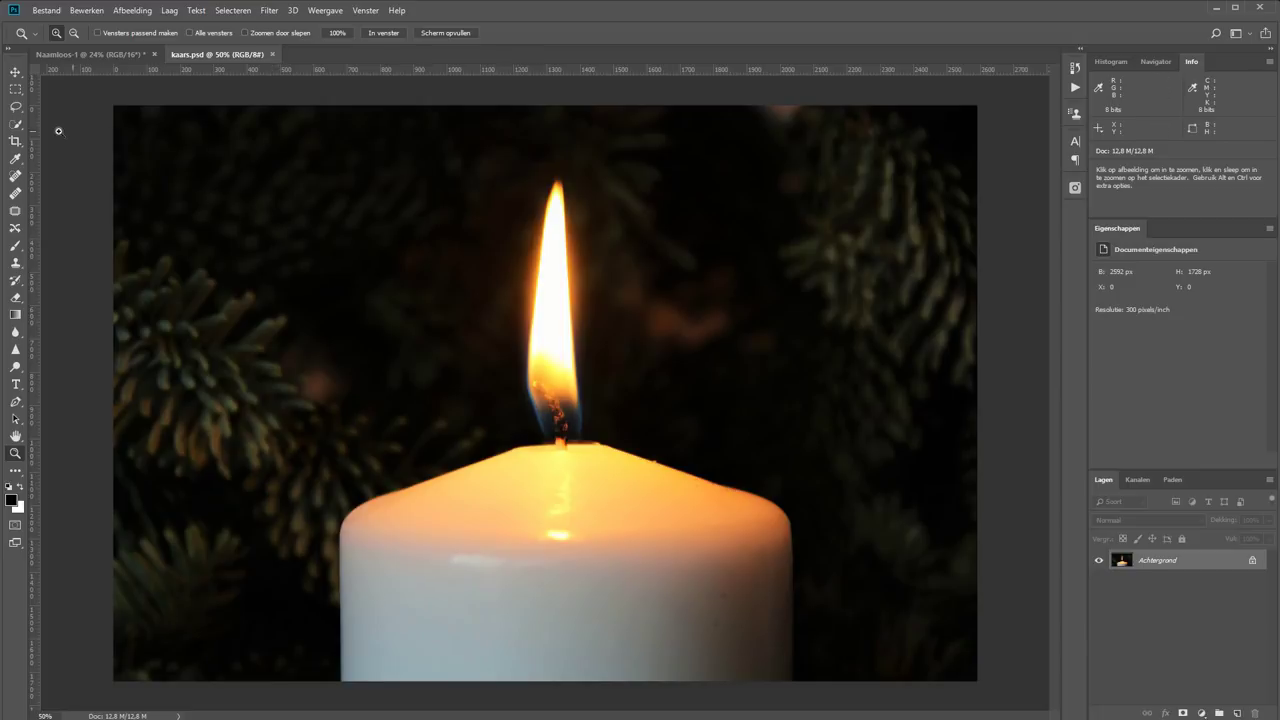
Copy a rectangular selection around the flame and paste it into Naamloos-1 as a new layer.
key(m)
drag(451, 153, 662, 493)
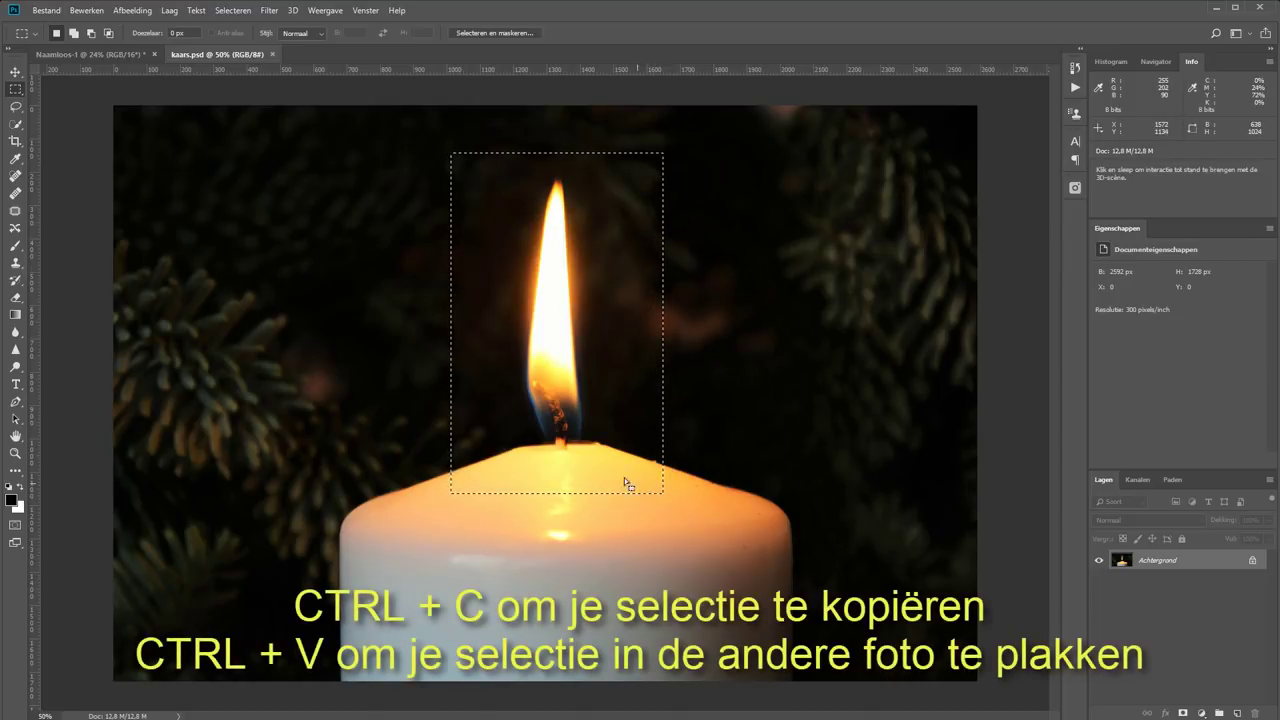
click(90, 54)
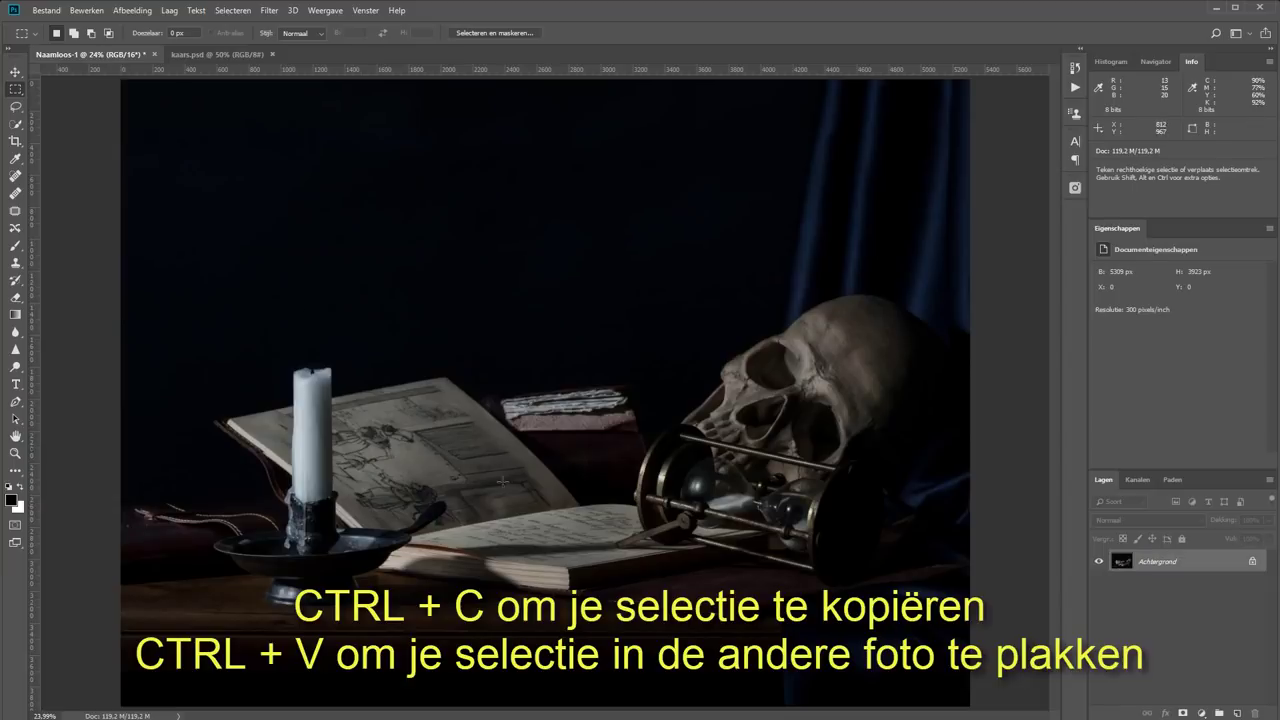
key(ctrl+v)
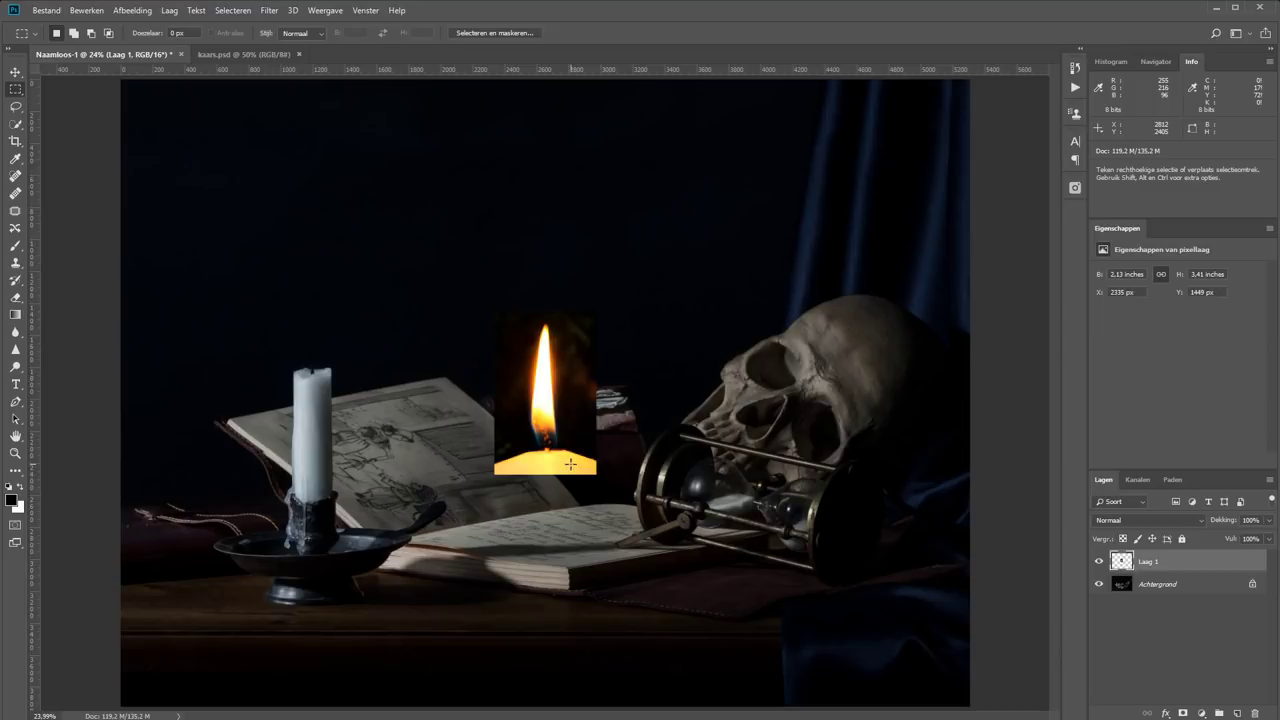
Zoom in on the candle and book, drag the pasted flame toward the candle, and open Levels.
key(z)
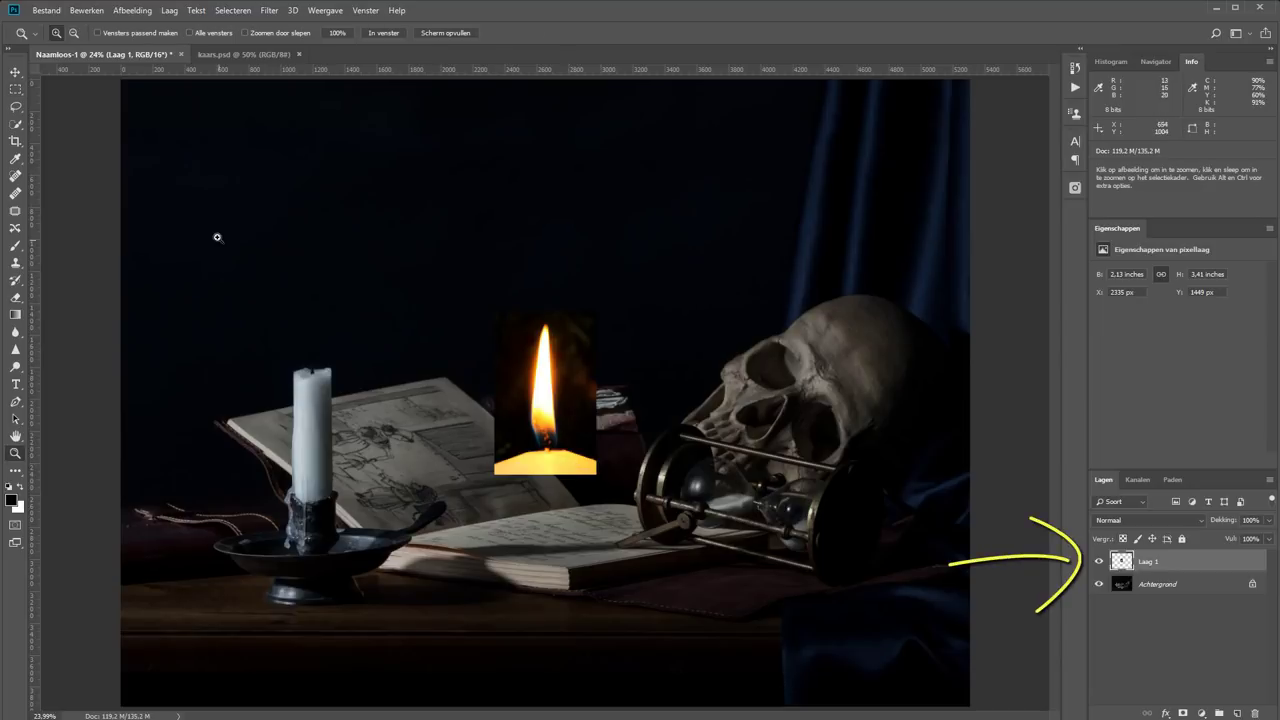
drag(217, 237, 672, 562)
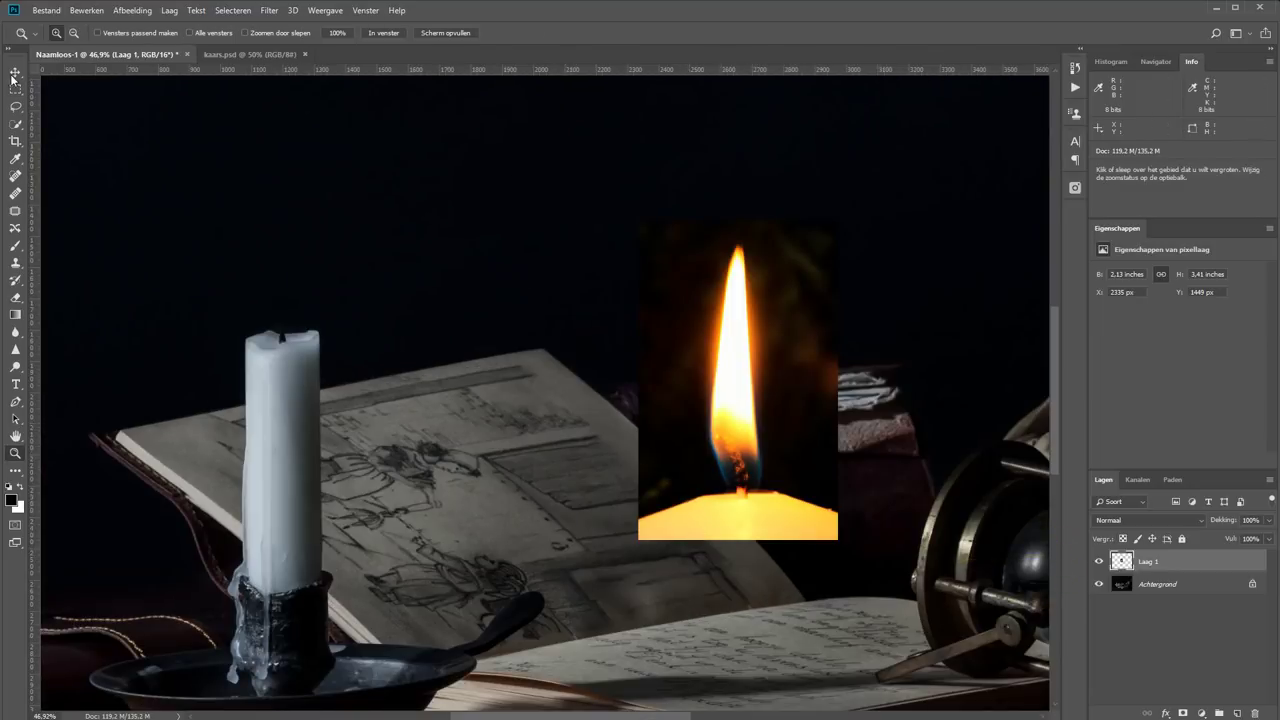
key(v)
mouse_move(757, 522)
mouse_down()
mouse_move(457, 490)
mouse_move(462, 523)
mouse_up()
scroll(460, 520, up, 2)
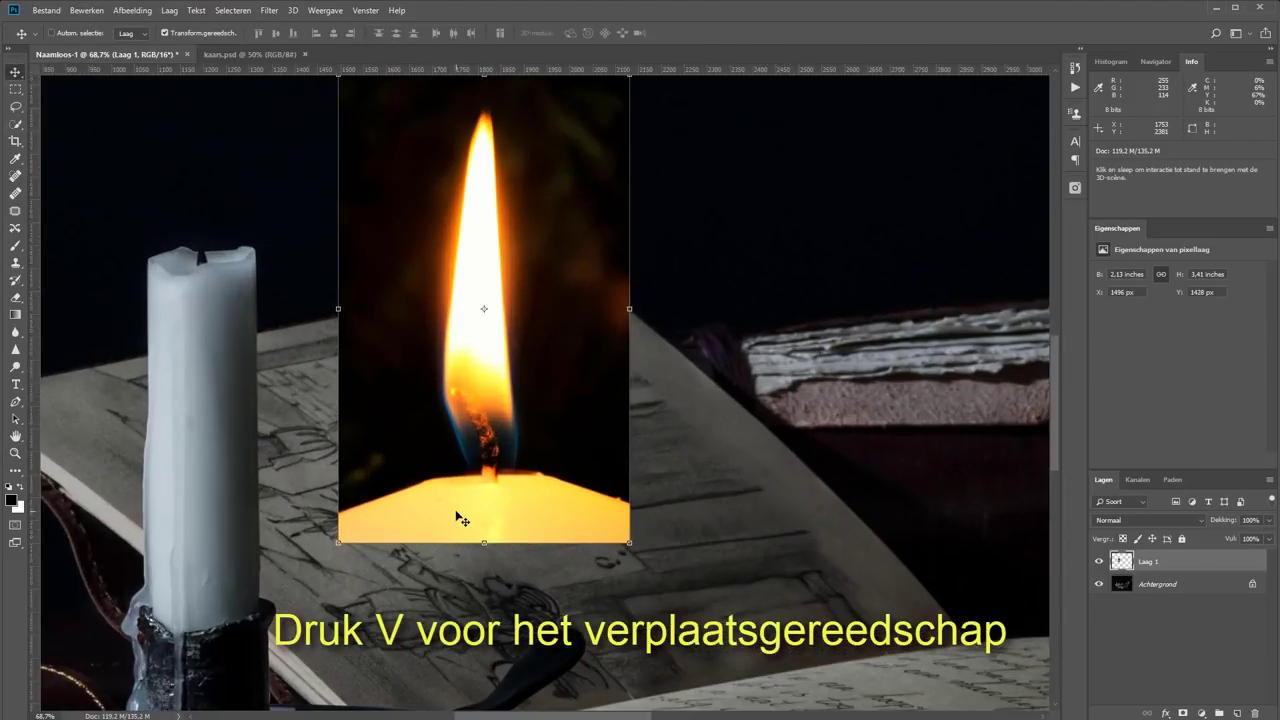
drag(546, 388, 608, 428)
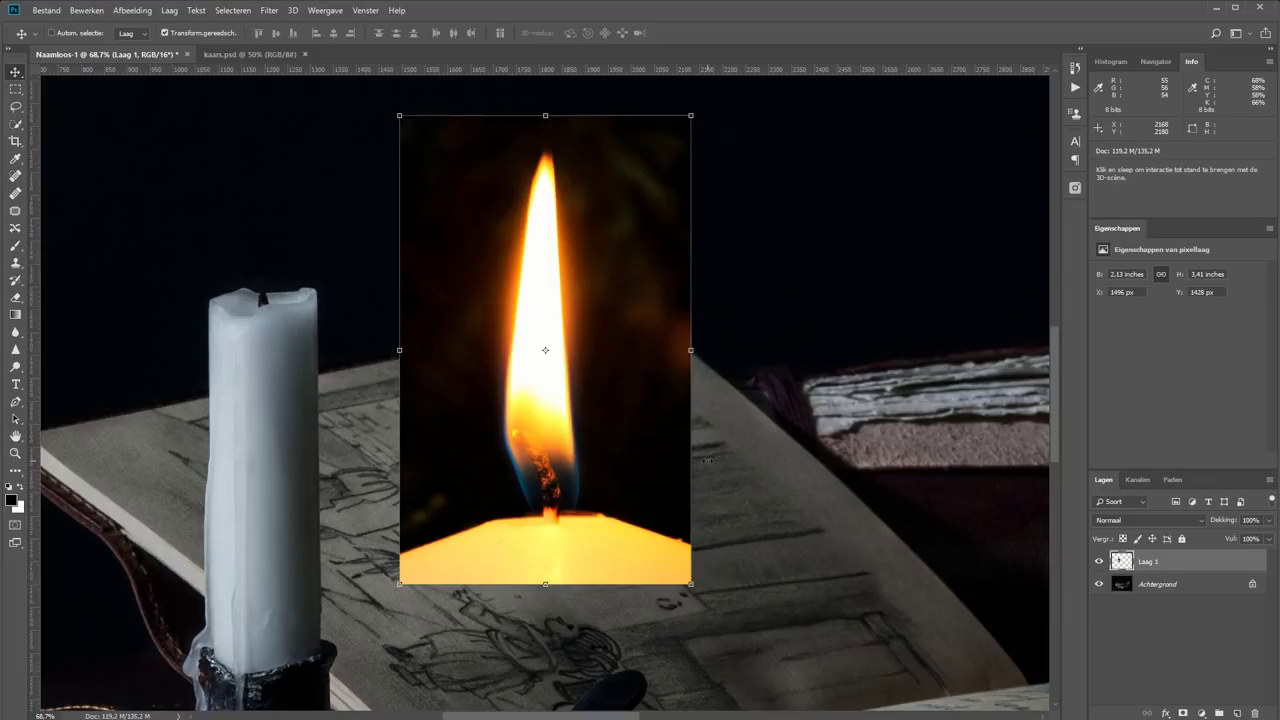
key(ctrl)
key(ctrl+l)
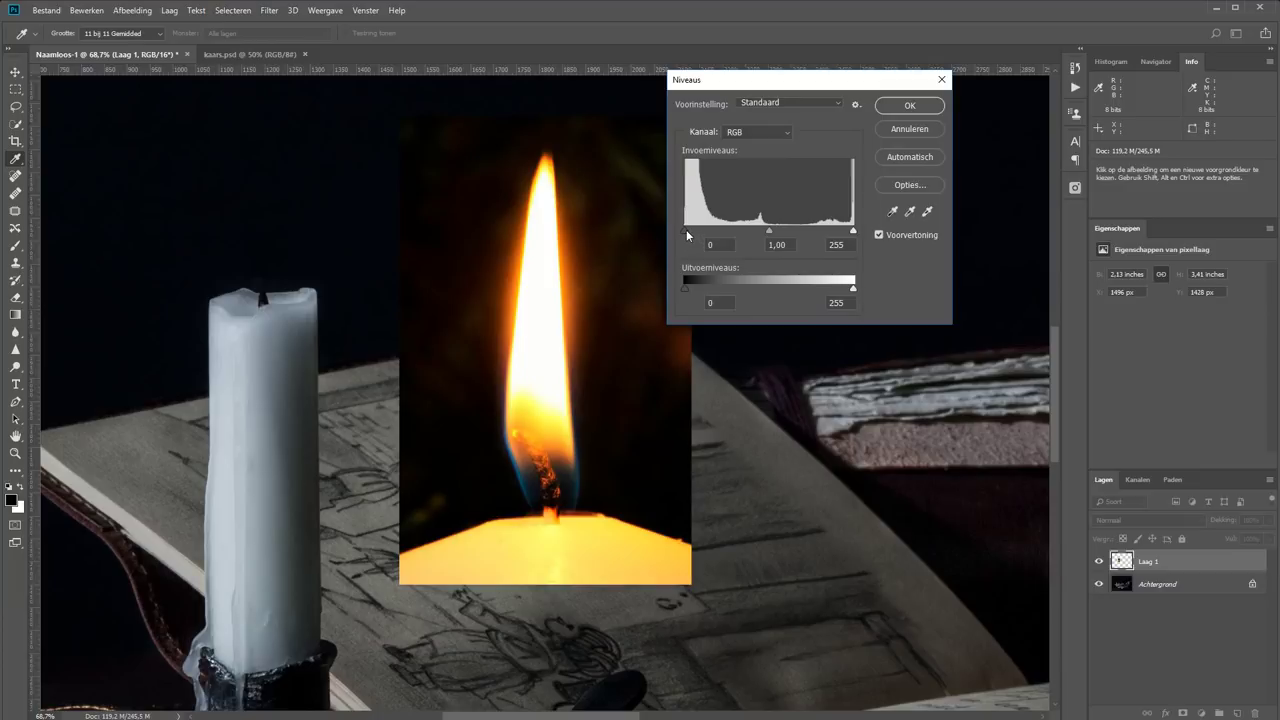
Raise the flame layer's black input level to 37 in Niveaus and apply it.
drag(686, 229, 704, 229)
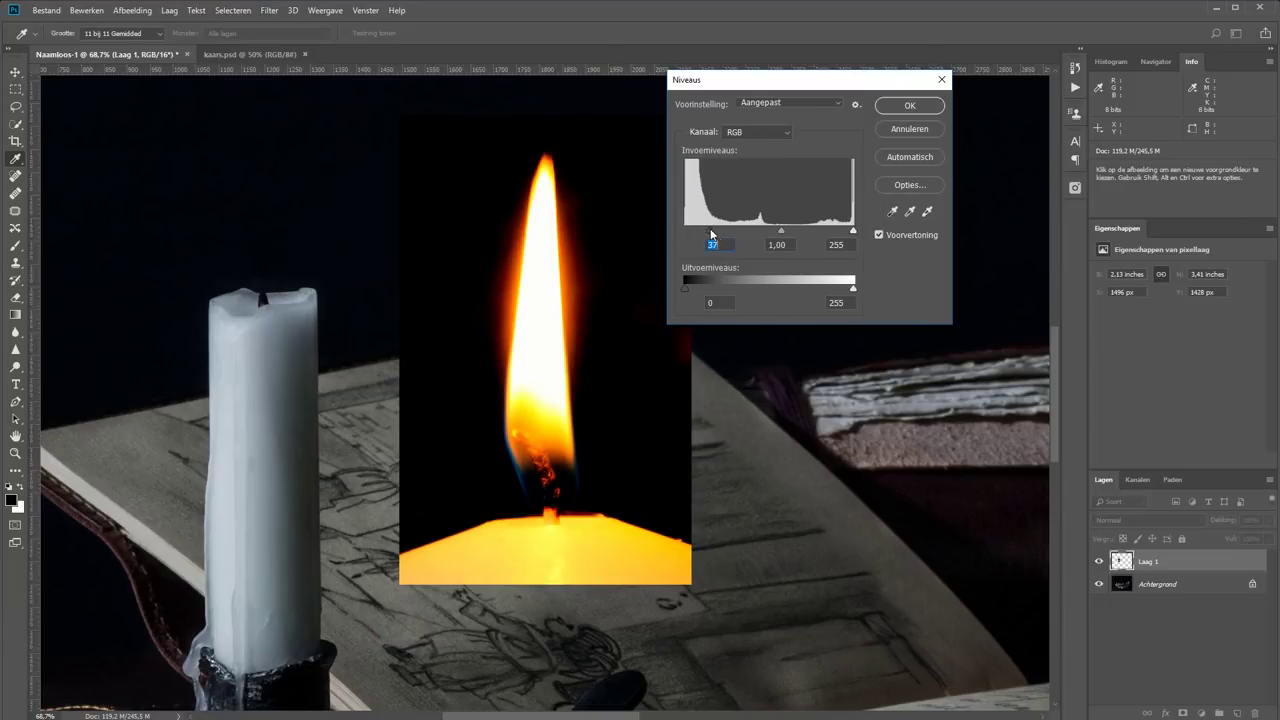
key(Up)
key(Up)
key(Up)
click(909, 105)
Set the flame layer's blend mode to Bleken (Screen).
key(v)
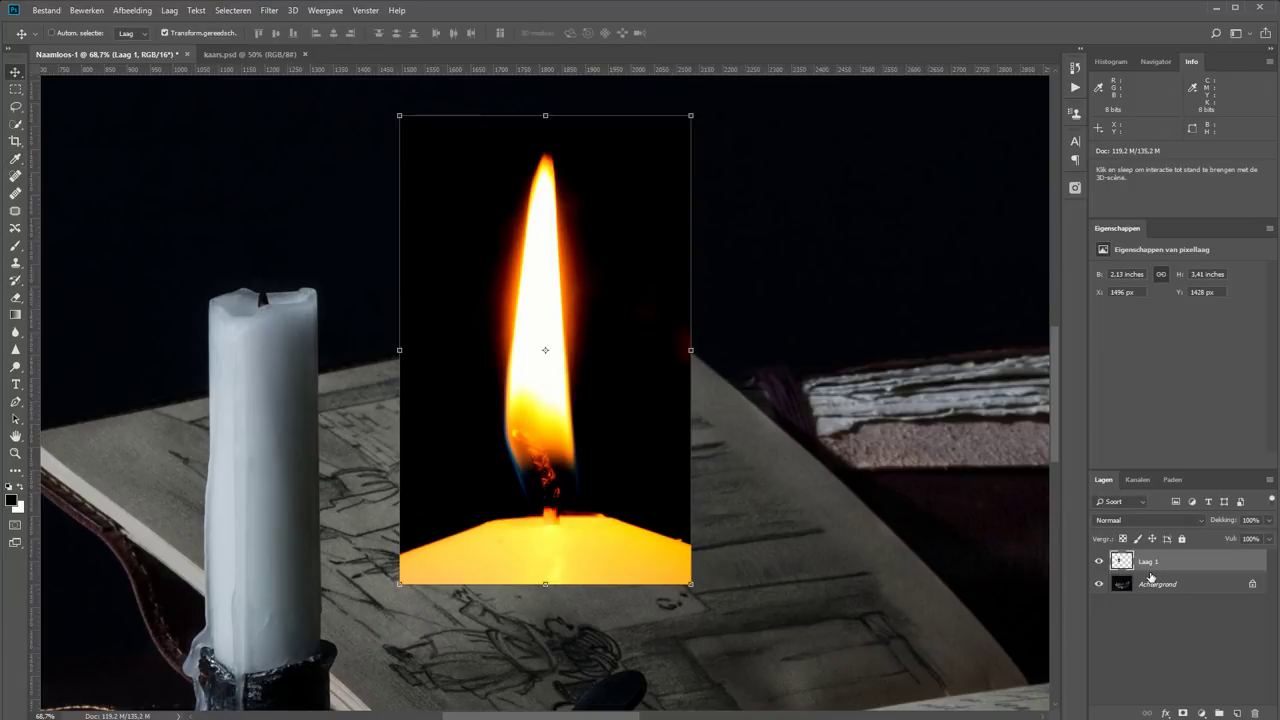
click(1122, 520)
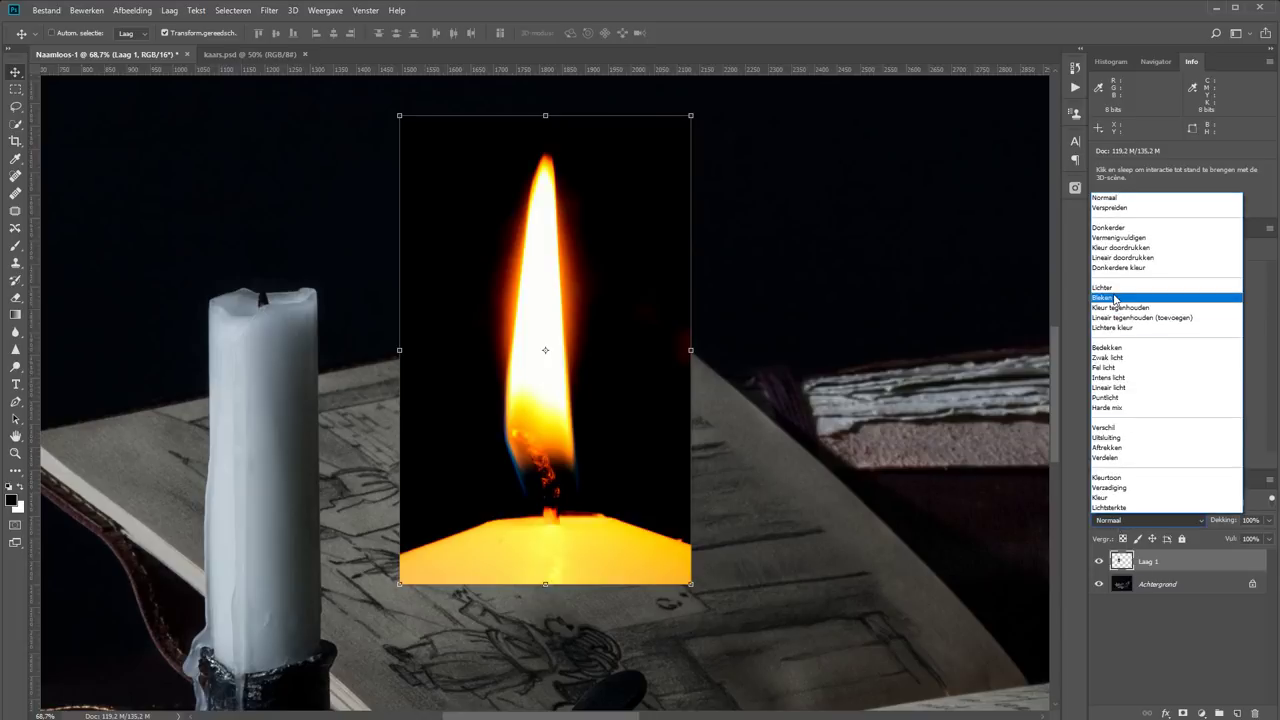
click(1110, 298)
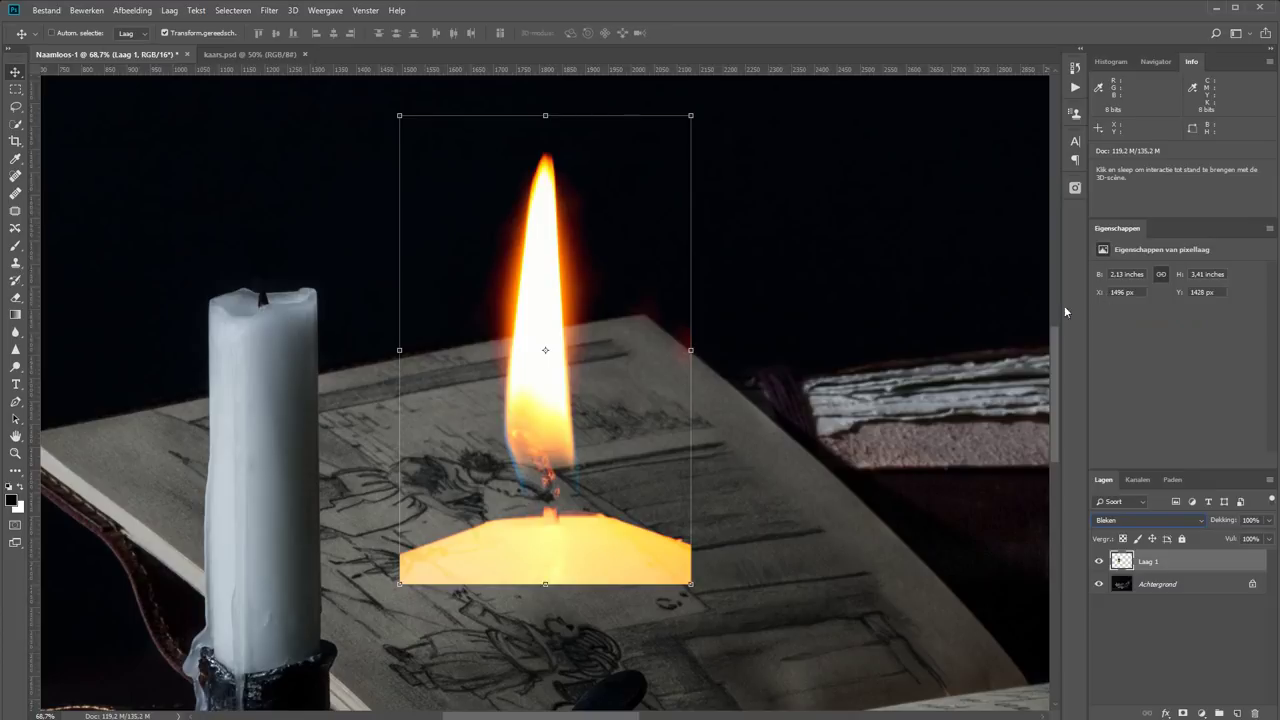
Move the flame over the still-life candle and centre the view on the candle top.
drag(614, 558, 349, 381)
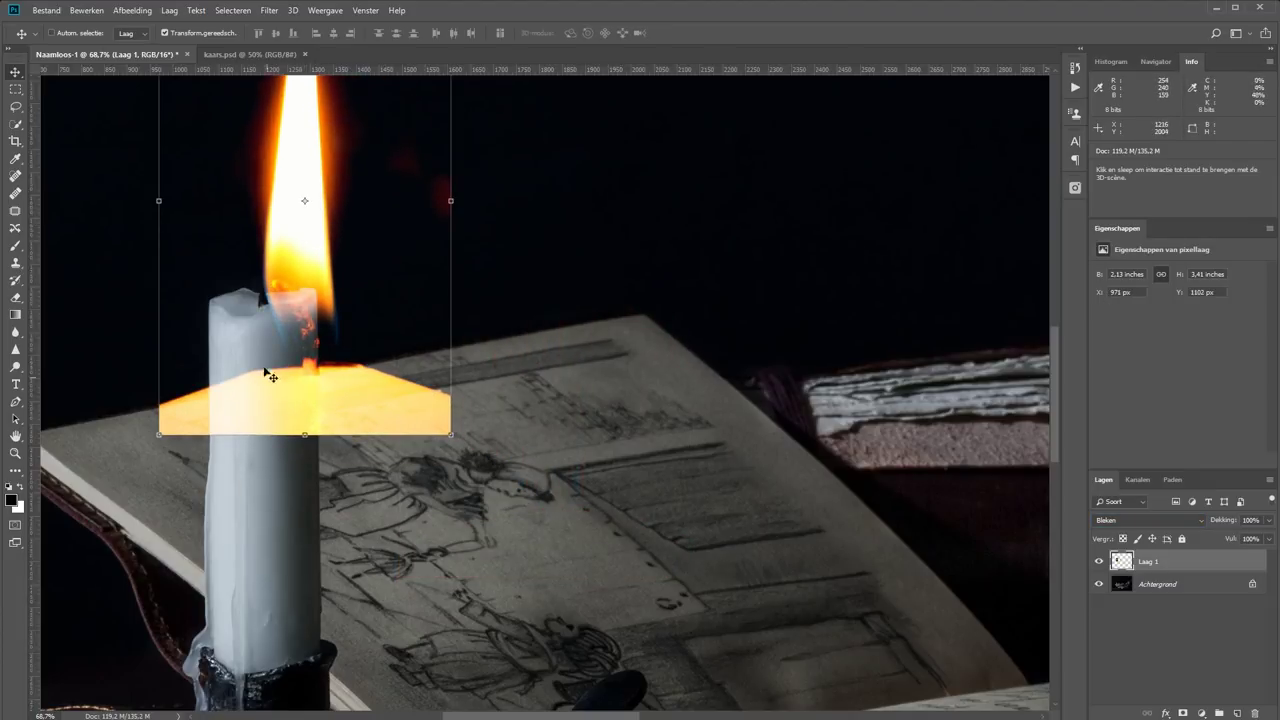
scroll(266, 372, up, 2)
scroll(300, 380, up, 3)
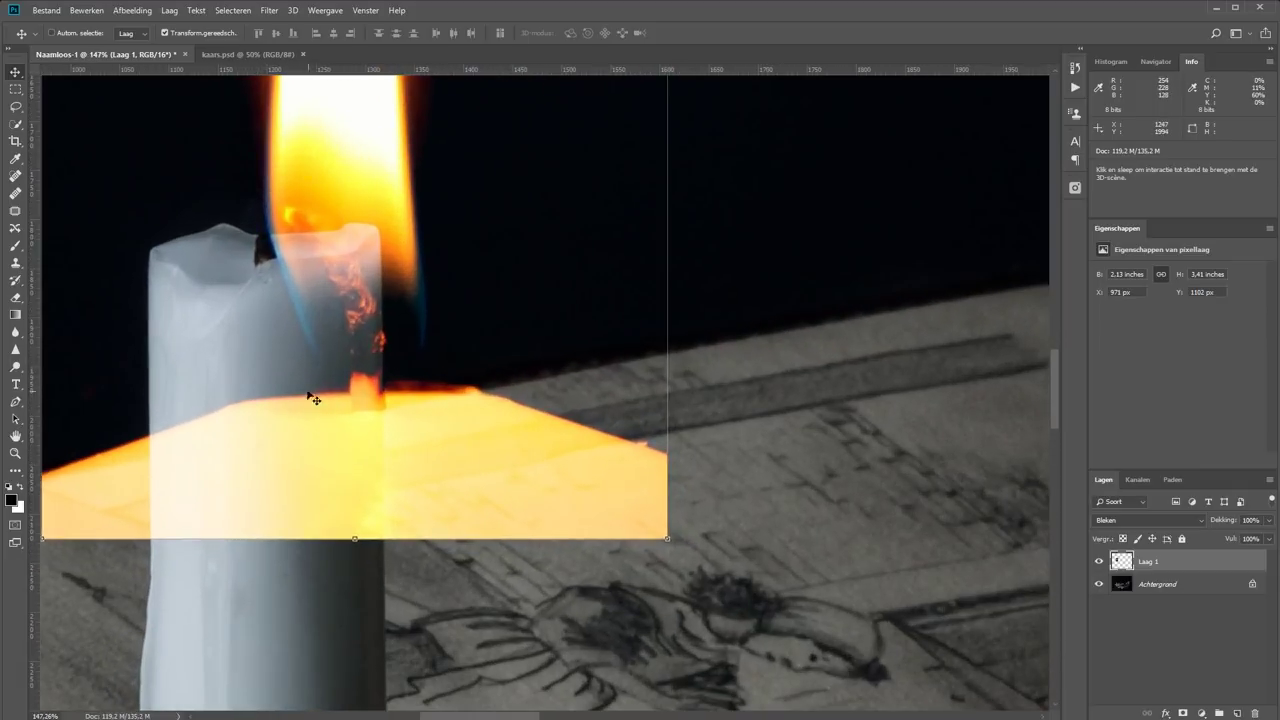
mouse_move(308, 394)
mouse_down()
mouse_move(728, 580)
mouse_move(623, 477)
mouse_up()
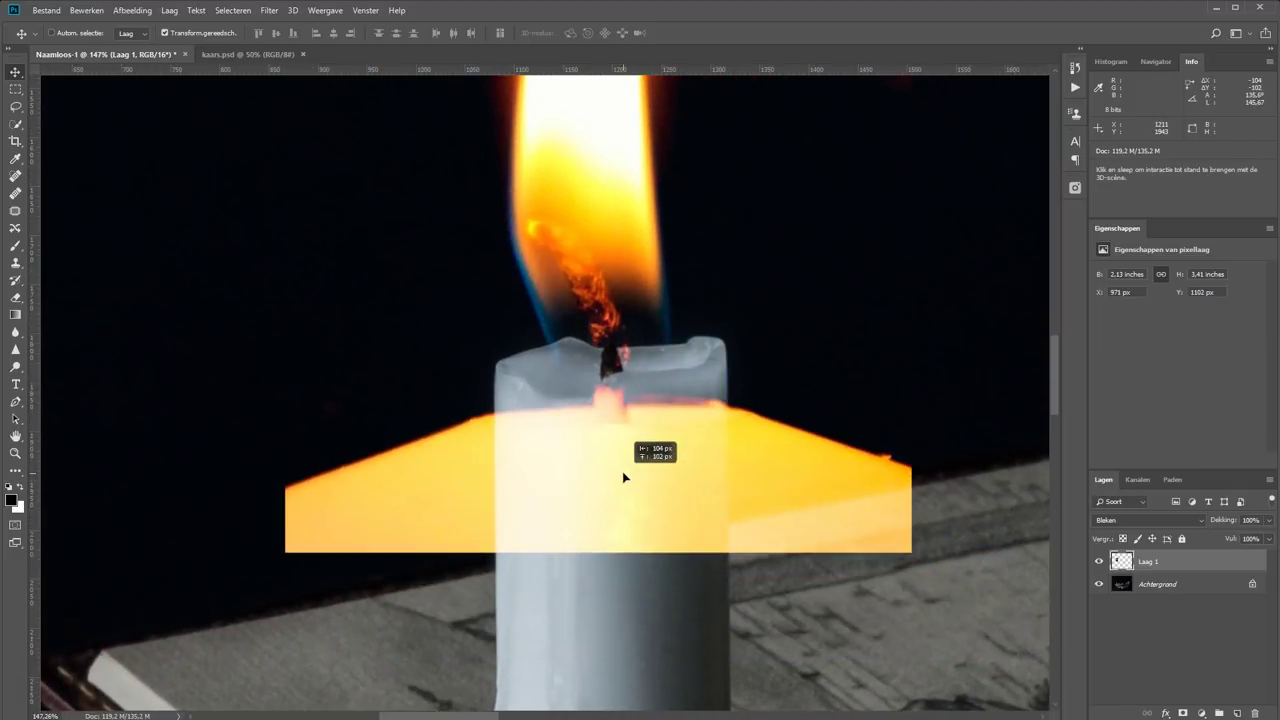
Scale the flame down to fit the wick, seat it on the candle top, and commit the transform.
drag(290, 555, 497, 221)
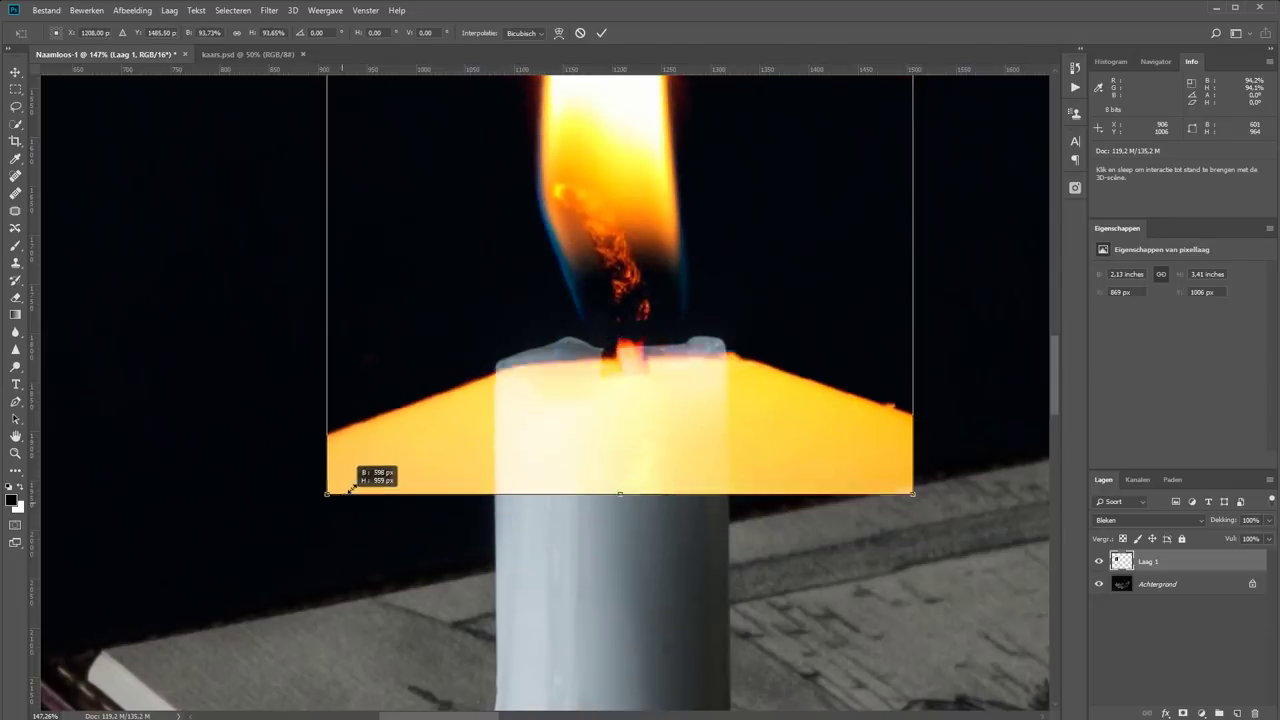
drag(607, 284, 549, 423)
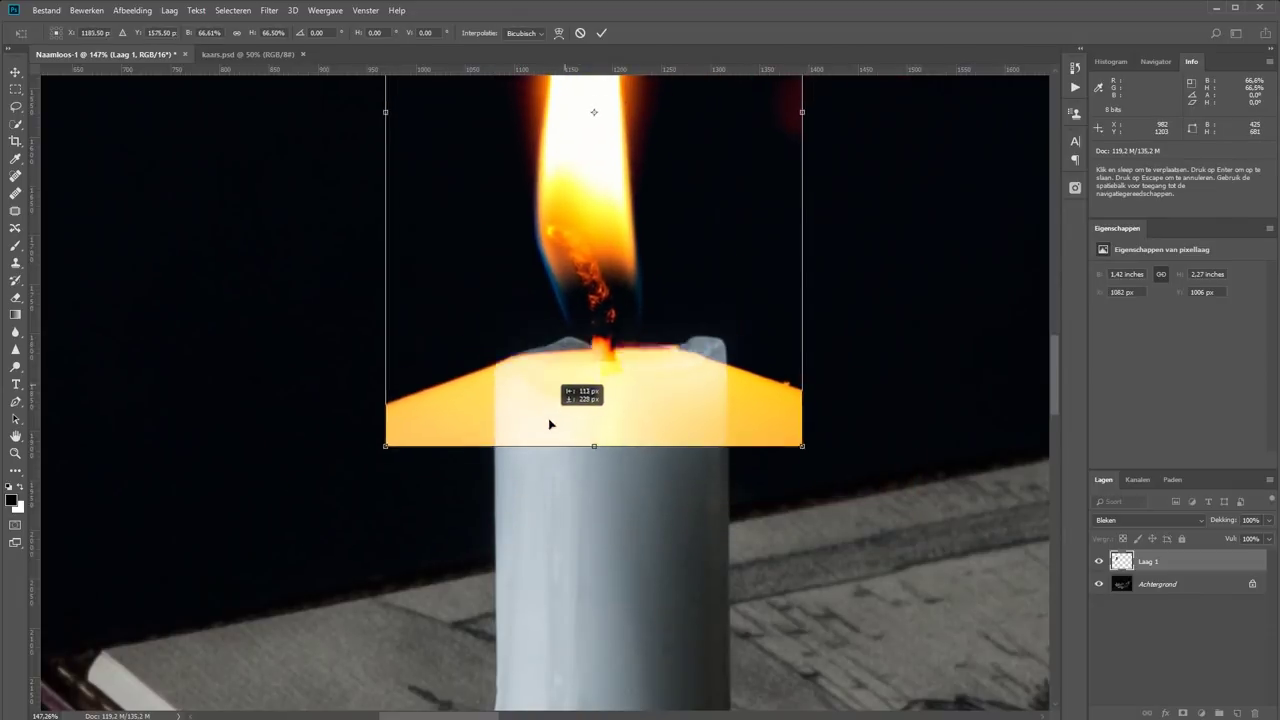
mouse_move(388, 462)
mouse_down()
mouse_move(632, 200)
mouse_move(511, 408)
mouse_move(506, 394)
mouse_move(563, 406)
mouse_move(550, 374)
mouse_move(565, 397)
mouse_up()
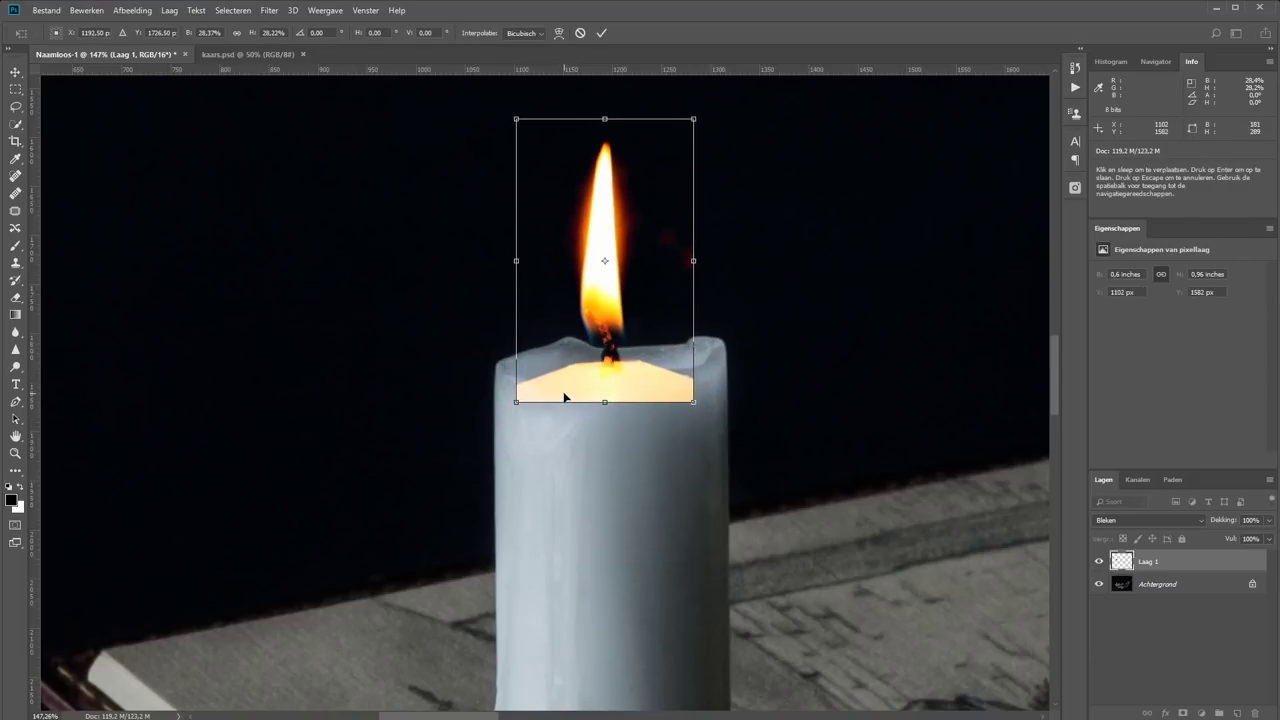
key(Return)
scroll(571, 407, down, 2)
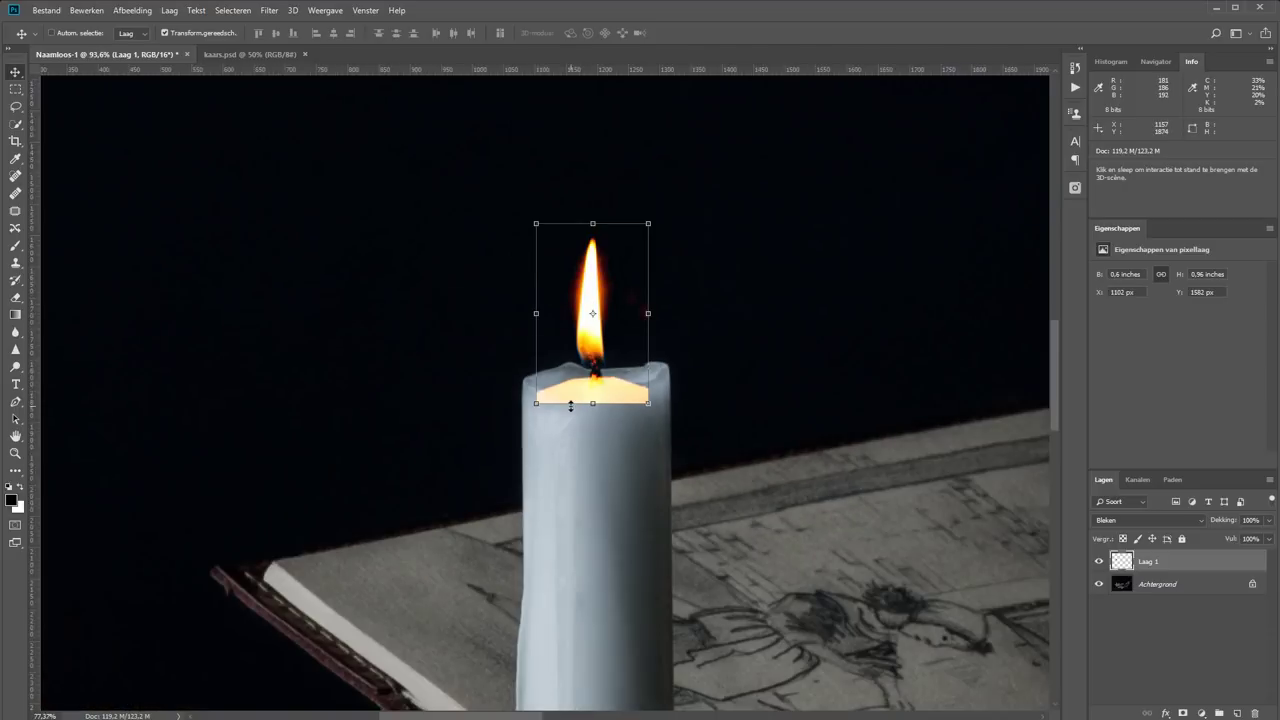
scroll(571, 405, down, 2)
scroll(571, 404, down, 1)
scroll(571, 404, down, 2)
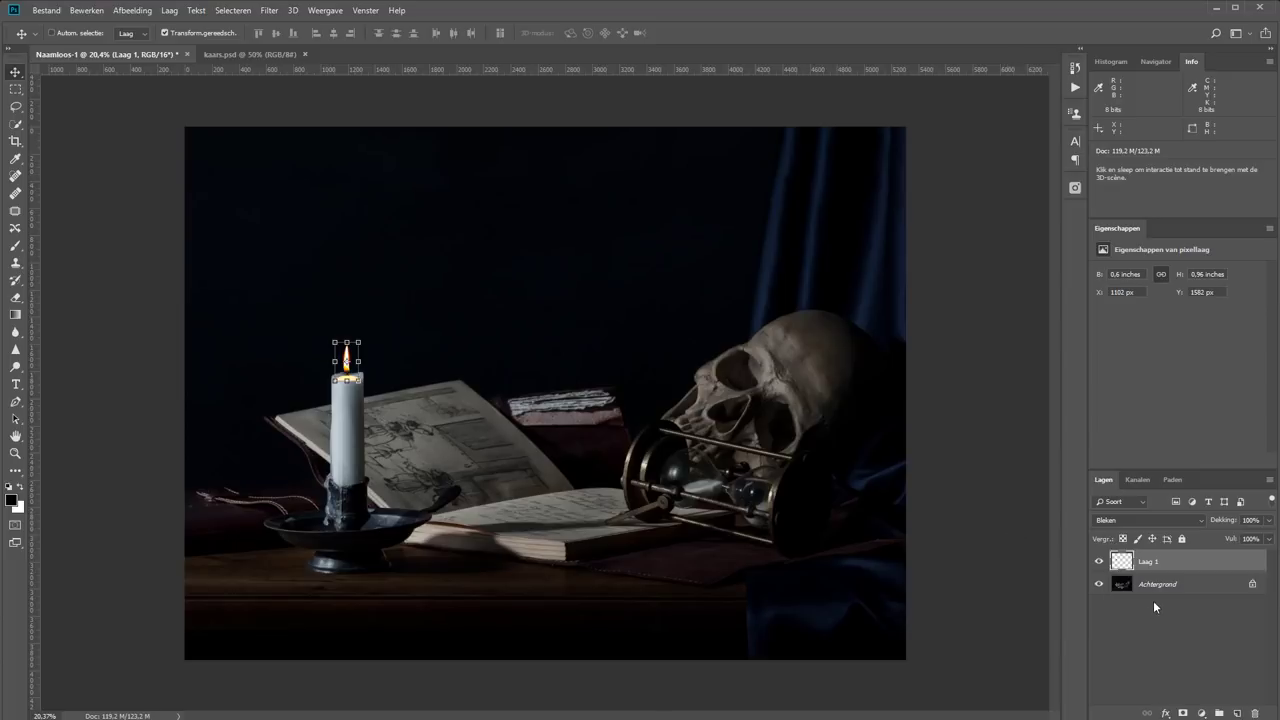
click(1154, 647)
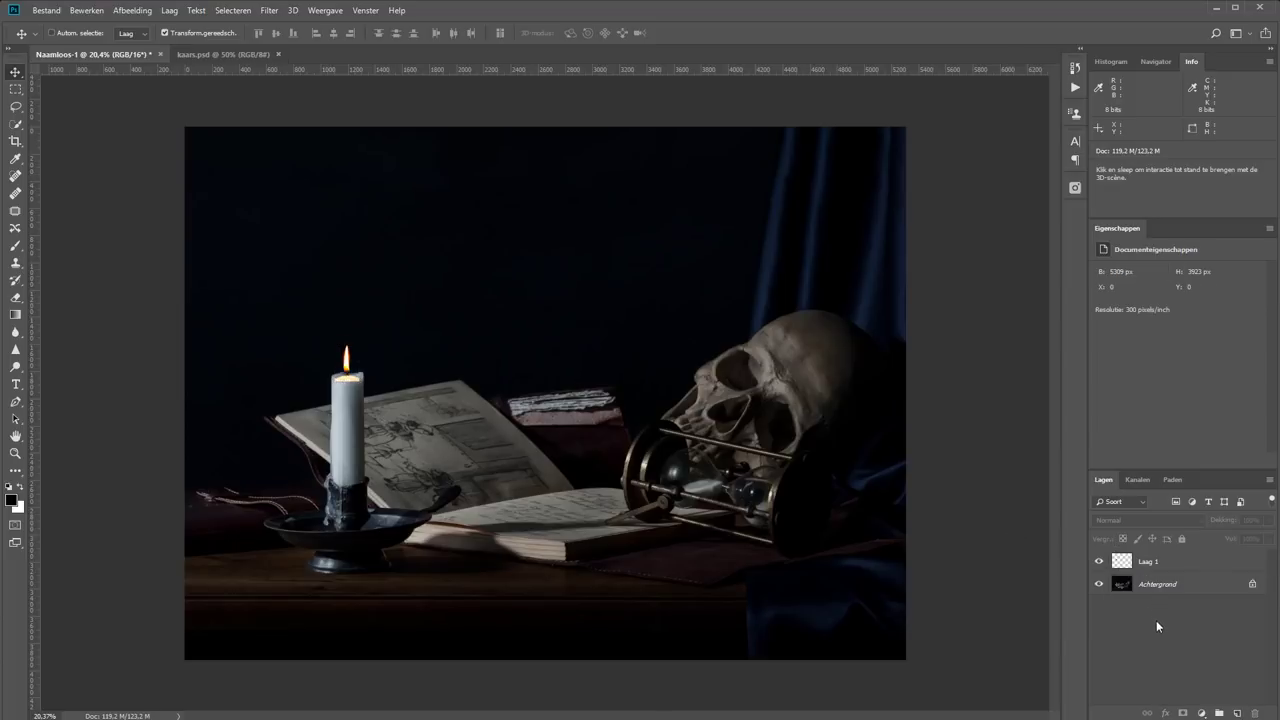
click(1168, 562)
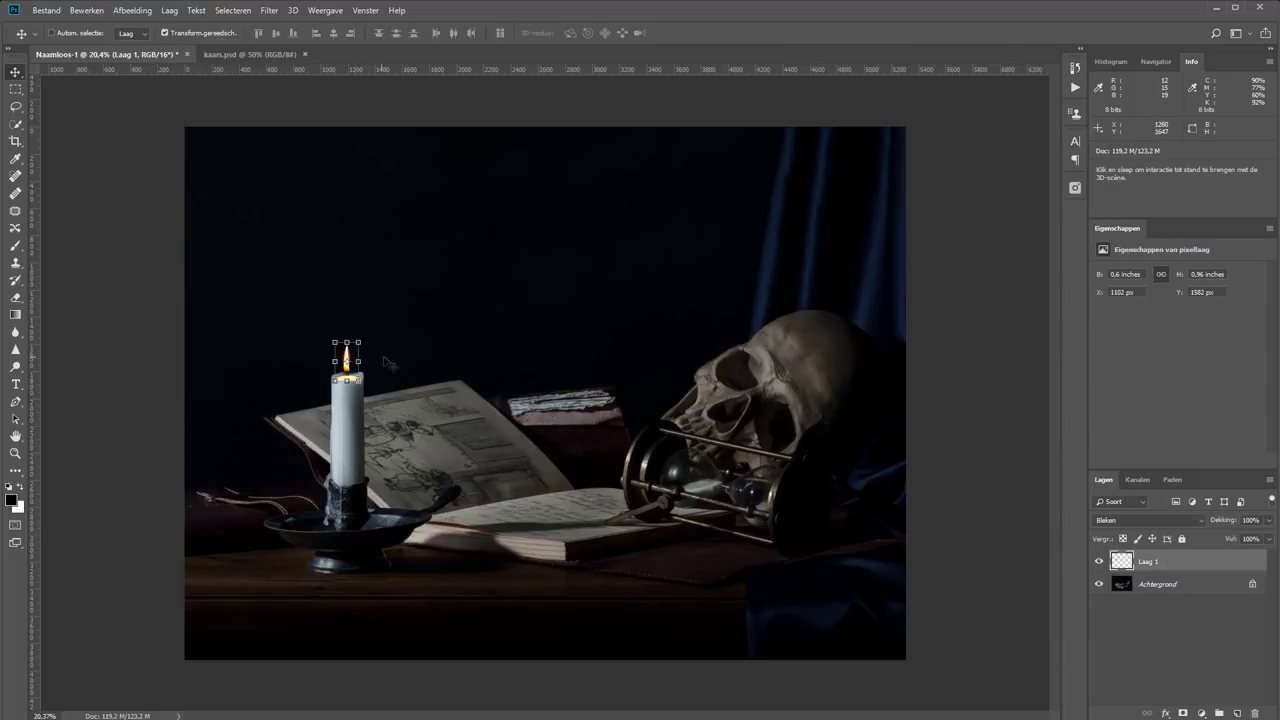
key(z)
drag(279, 309, 446, 428)
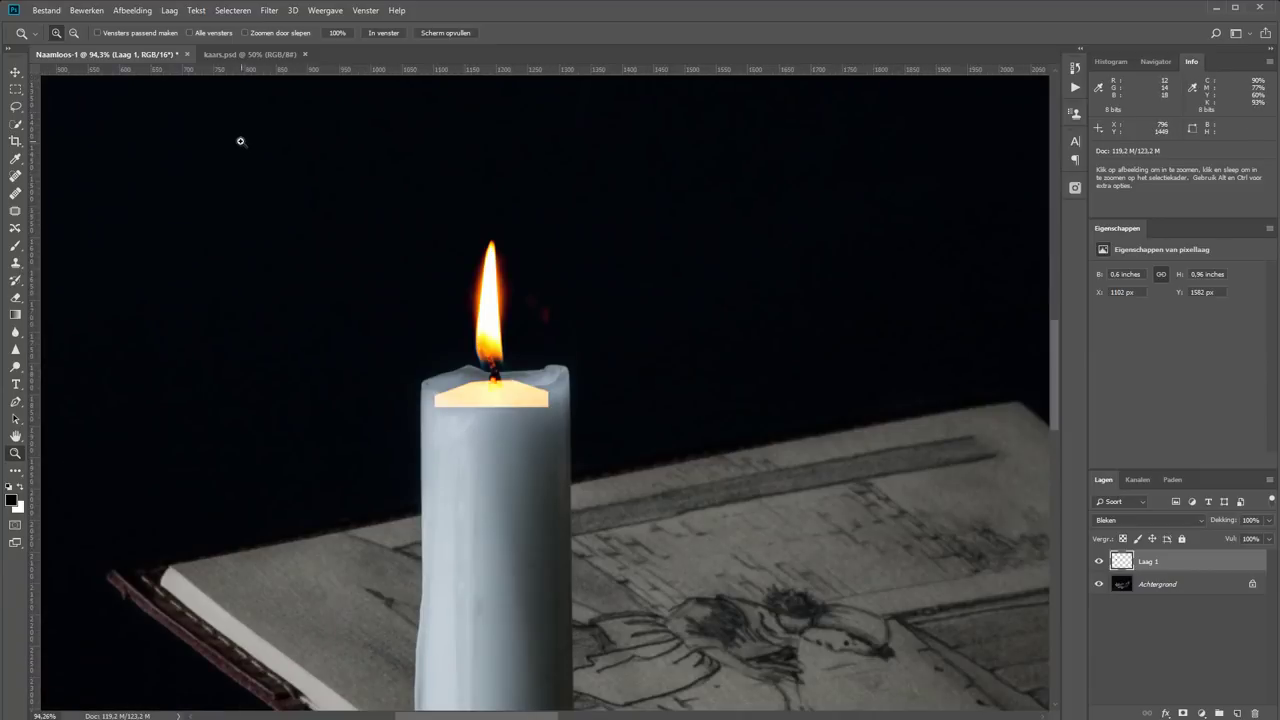
drag(268, 168, 712, 557)
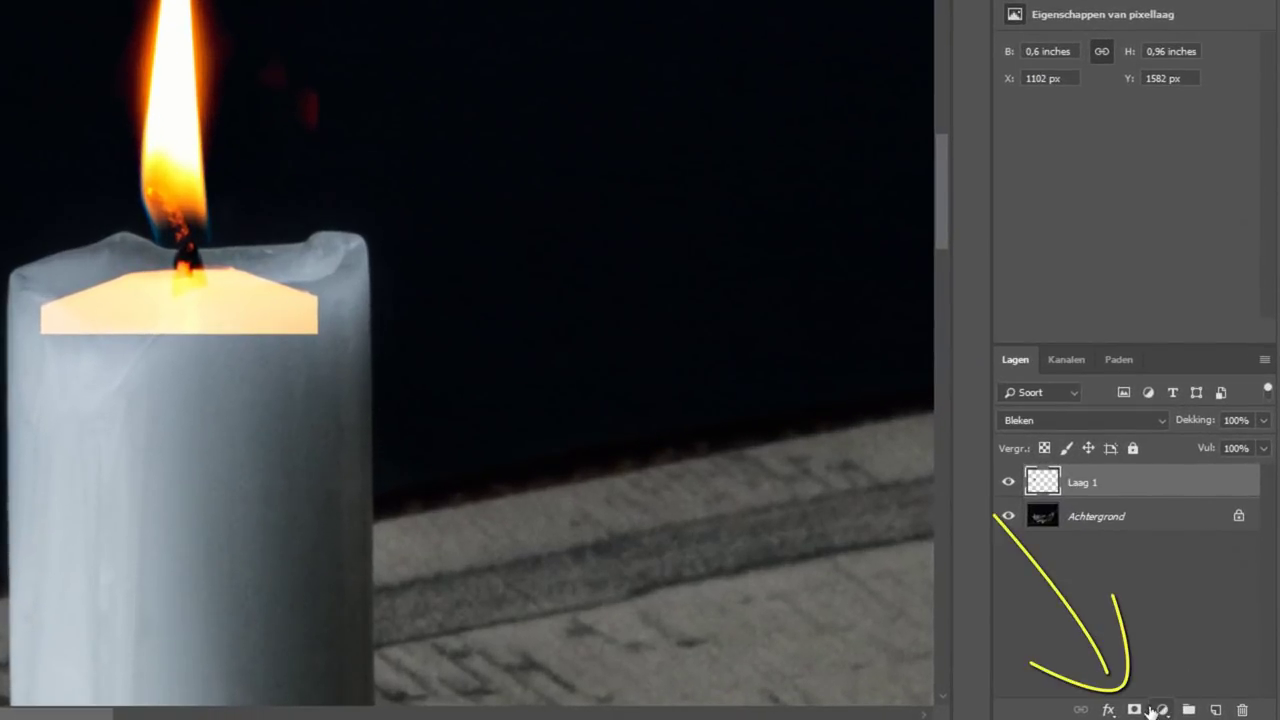
Add a layer mask to the flame layer and brush over the bright candle-top patch, then fit the view.
click(1134, 711)
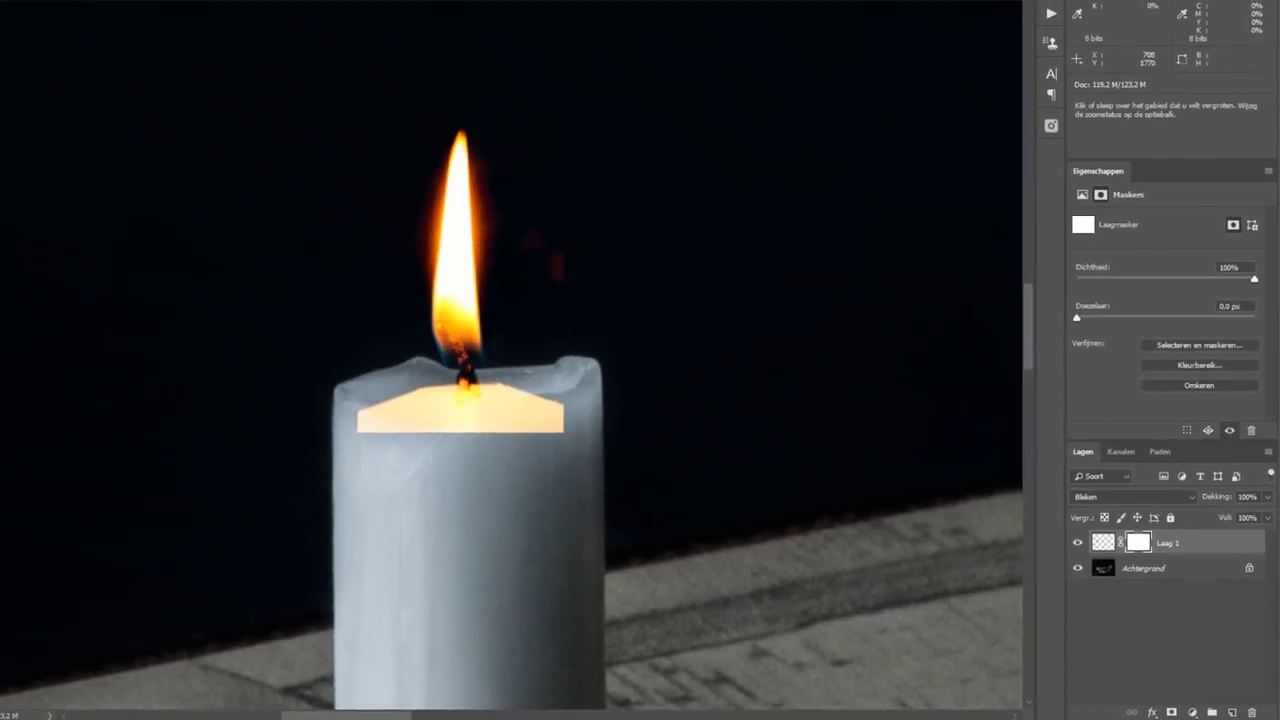
key(b)
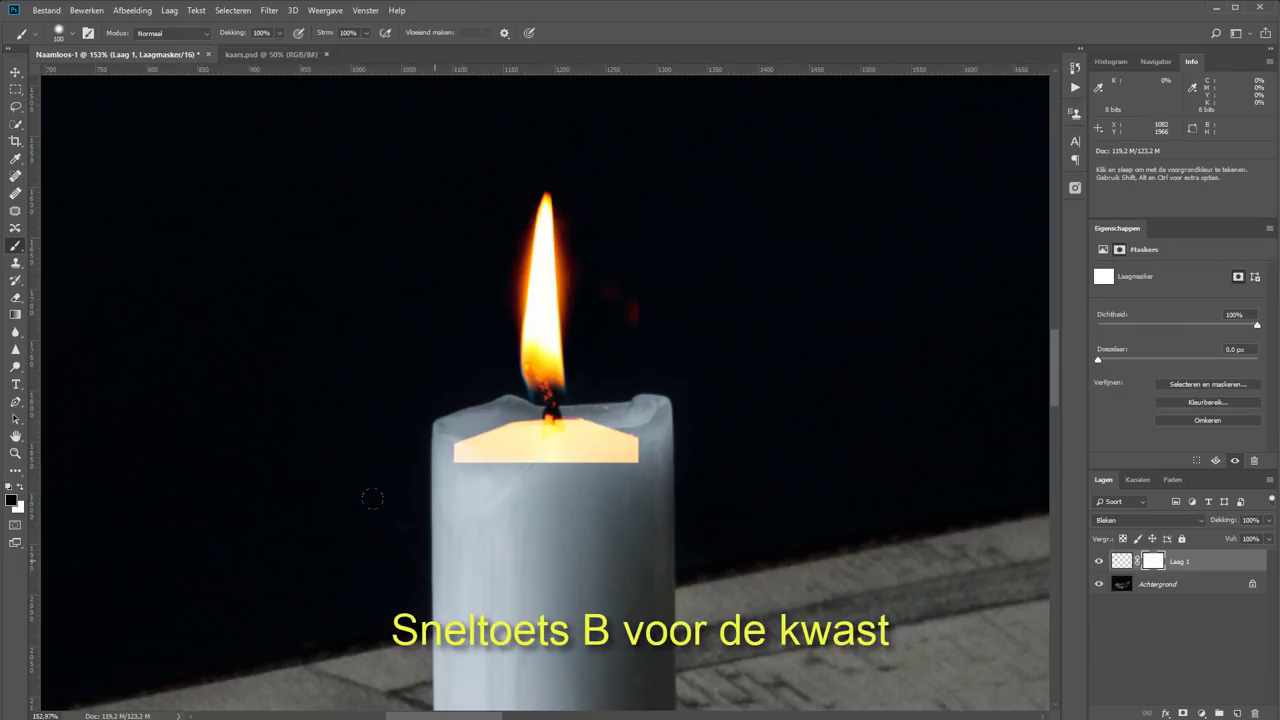
drag(458, 440, 636, 444)
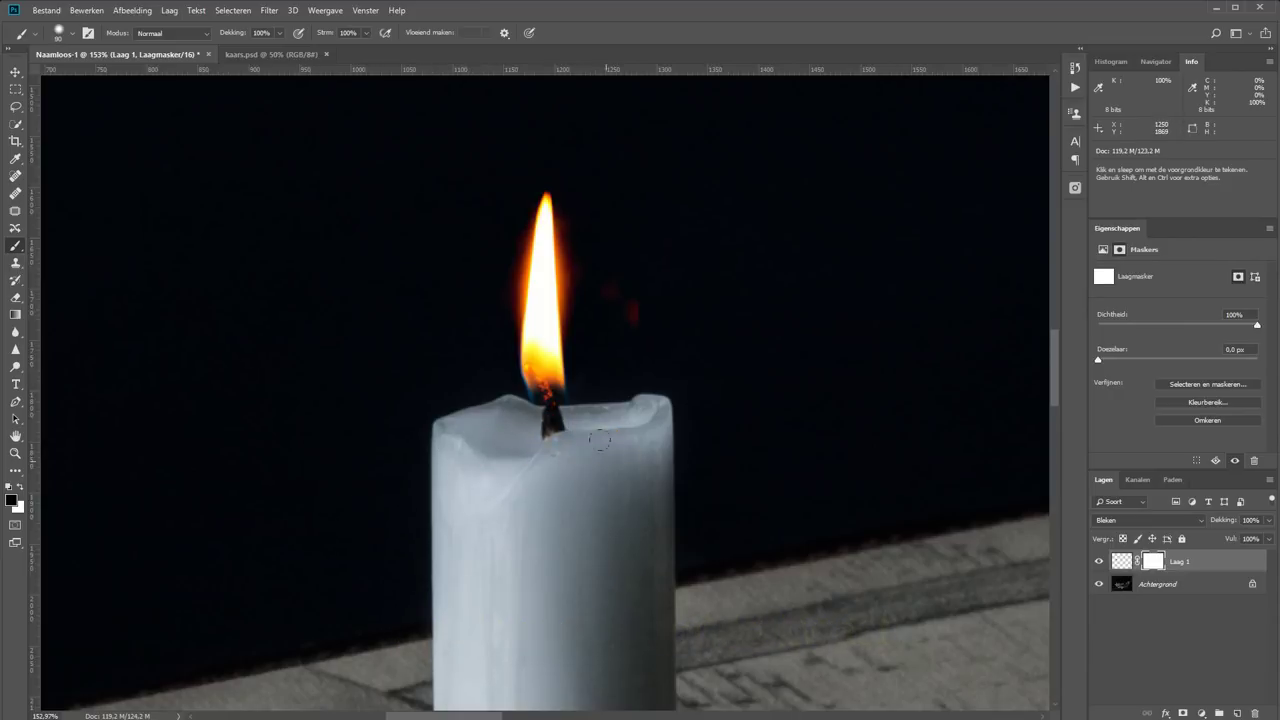
click(15, 453)
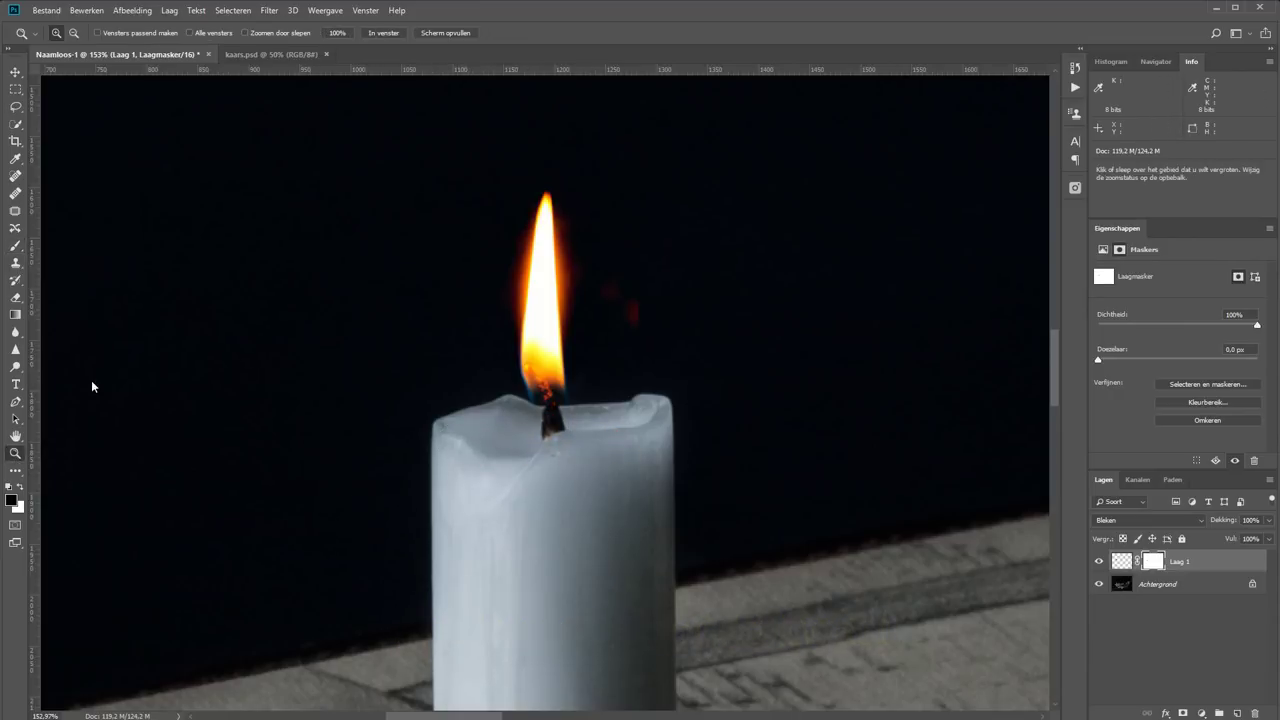
click(383, 33)
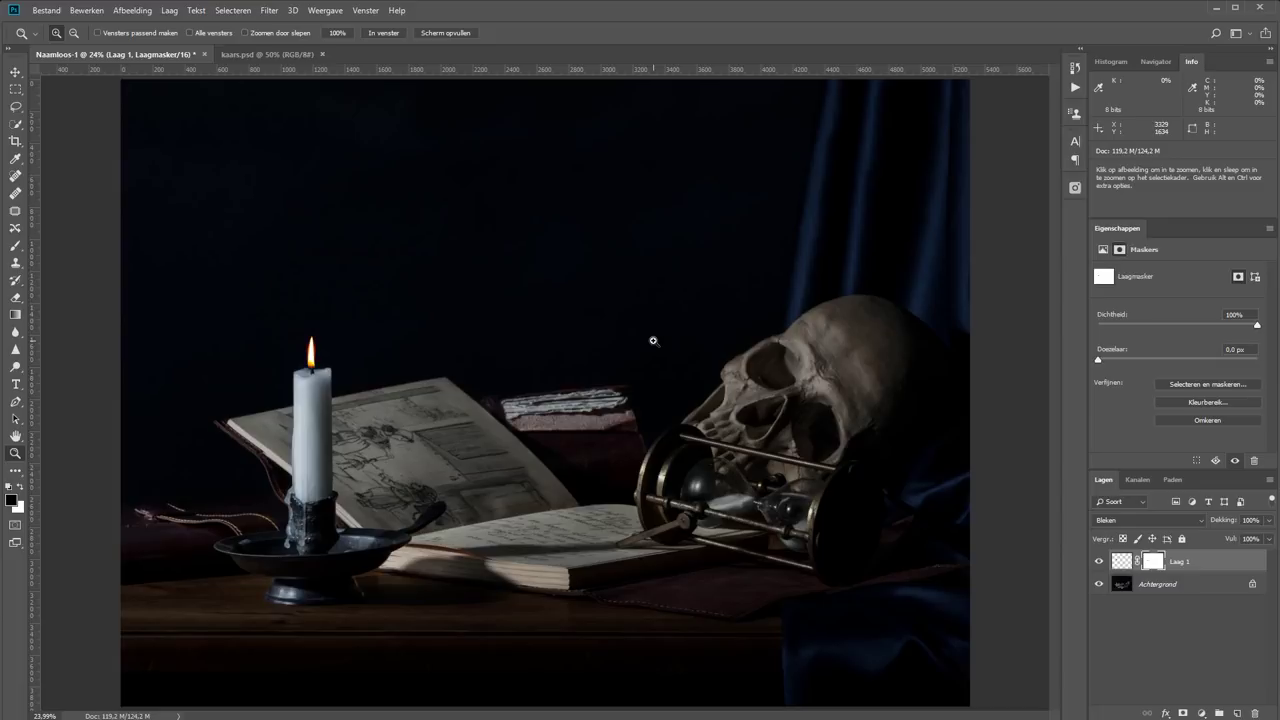
Zoom in closely on the candle flame to check it, then zoom back out to the whole image.
drag(186, 263, 501, 507)
drag(317, 177, 526, 366)
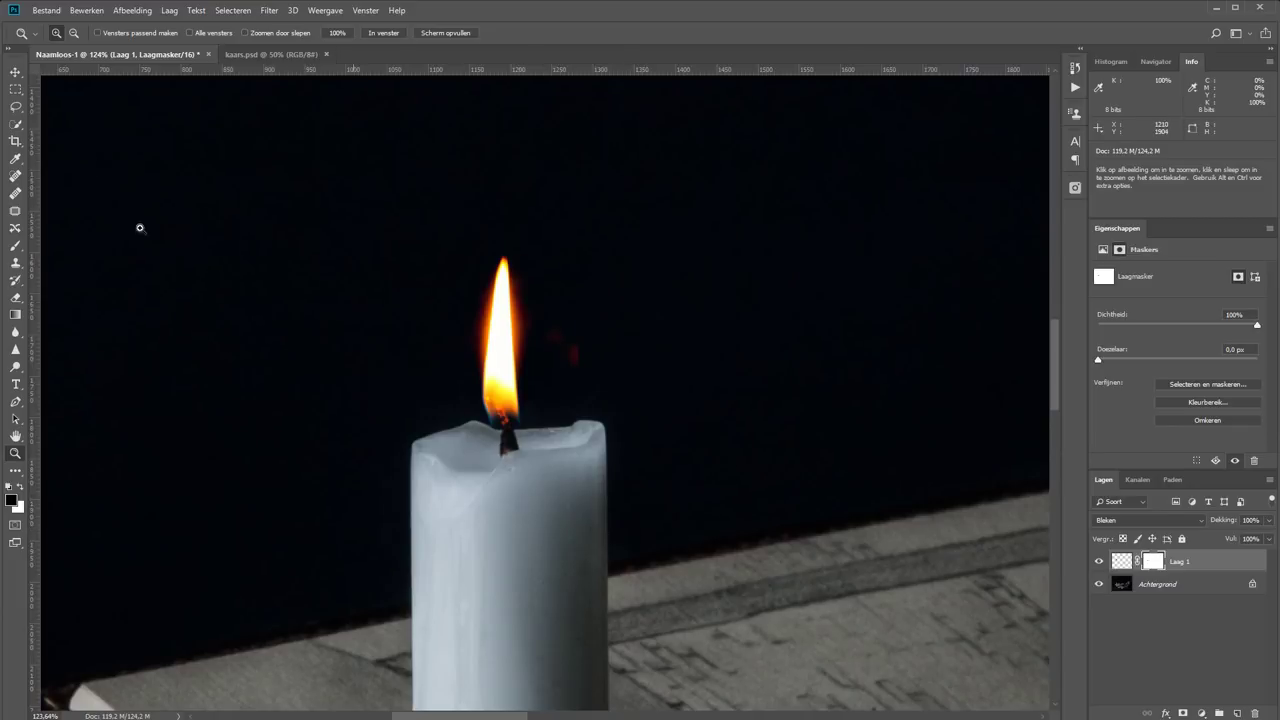
click(398, 33)
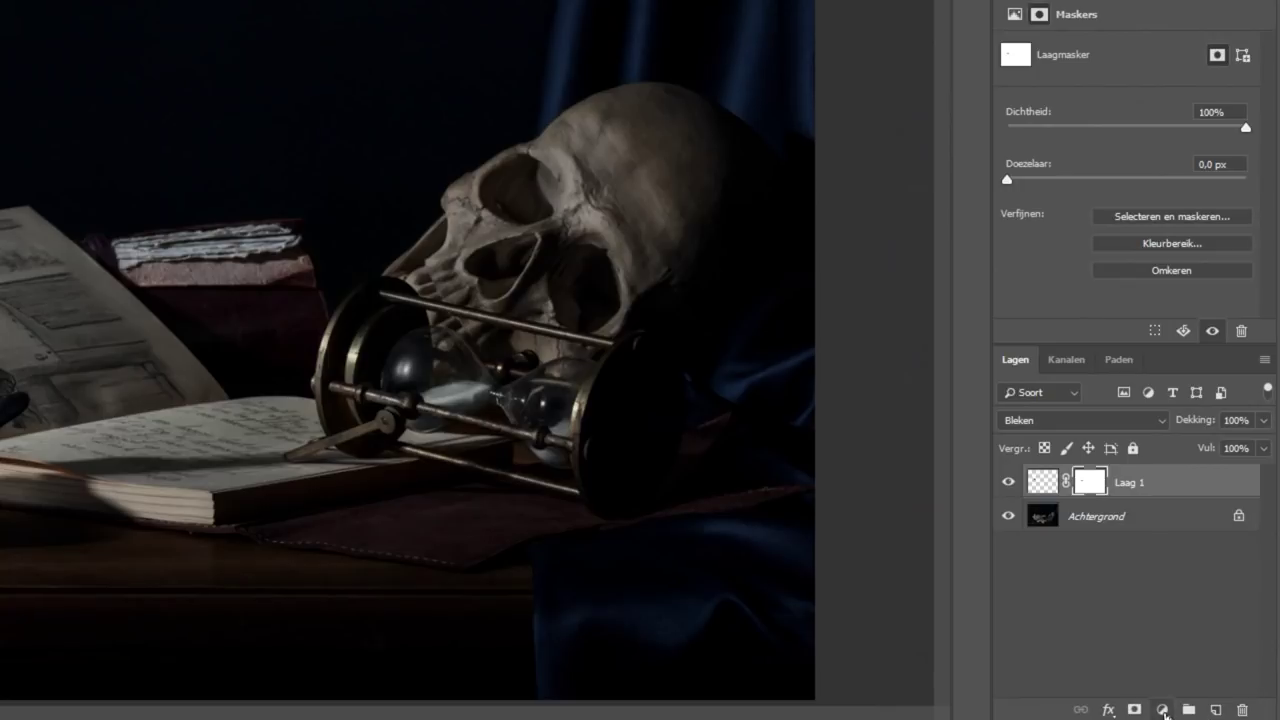
Add a Volle kleur fill layer coloured a warm orange-yellow.
click(1162, 710)
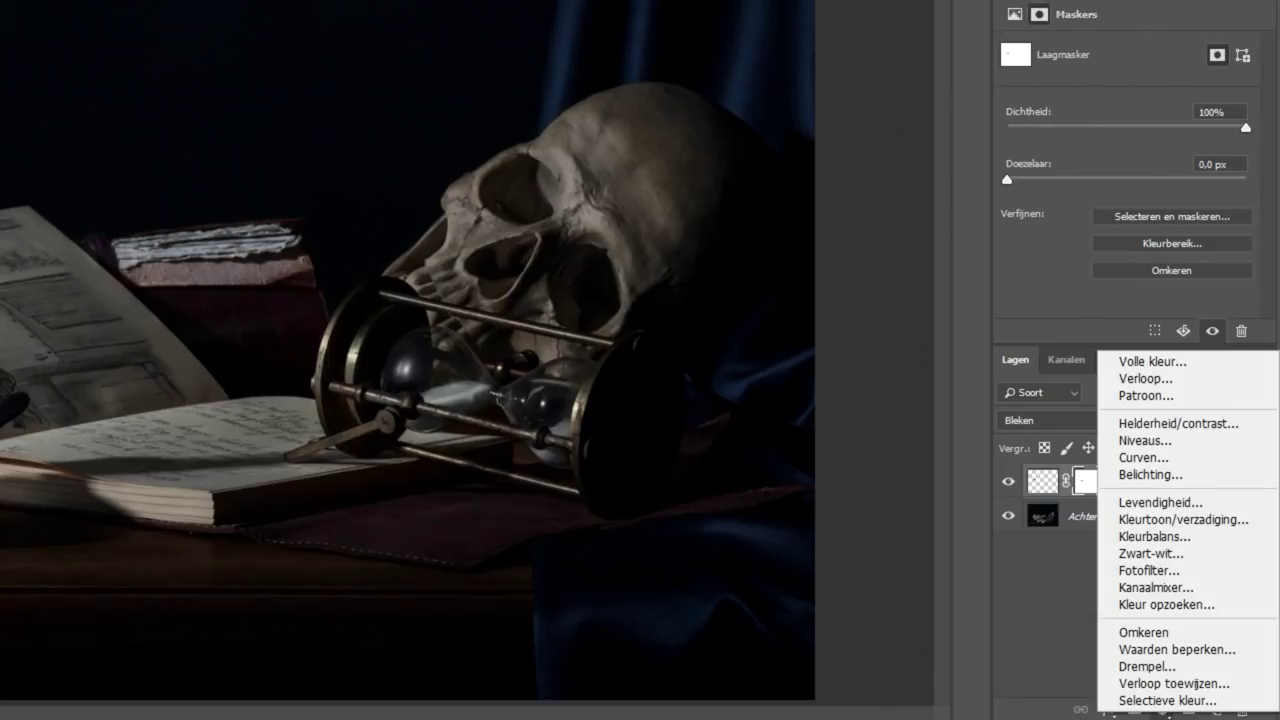
click(1150, 362)
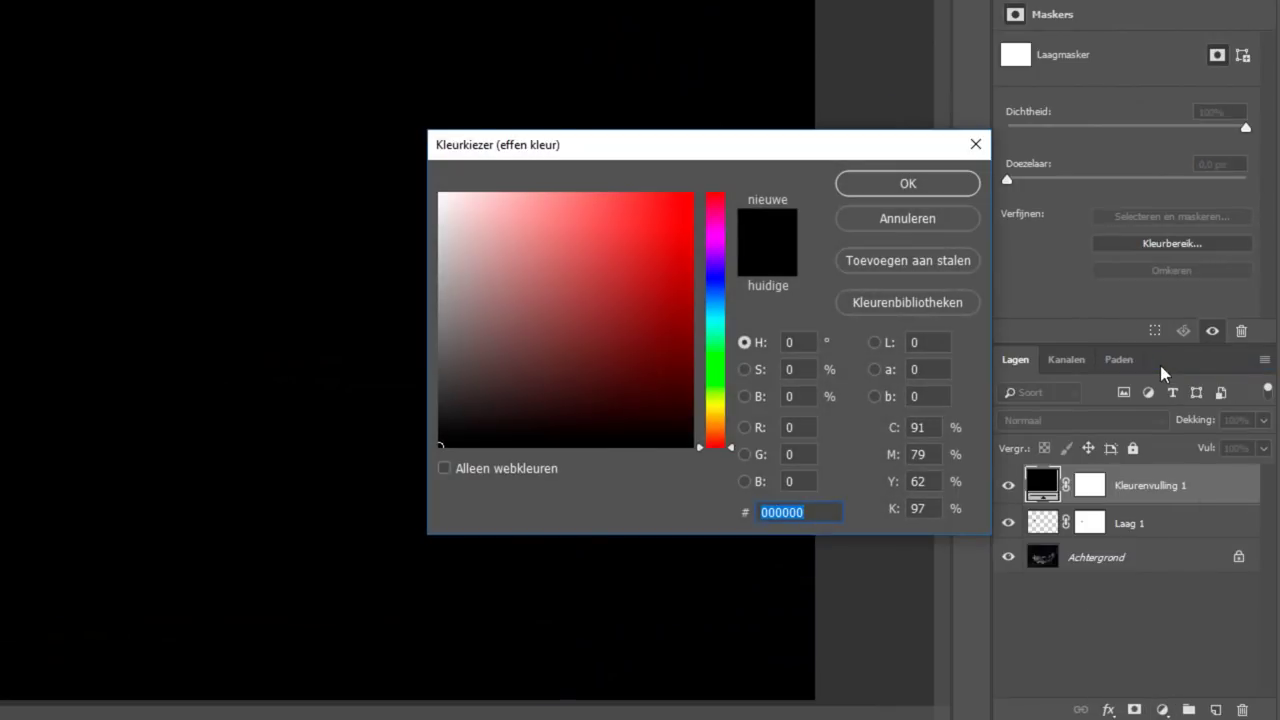
click(721, 412)
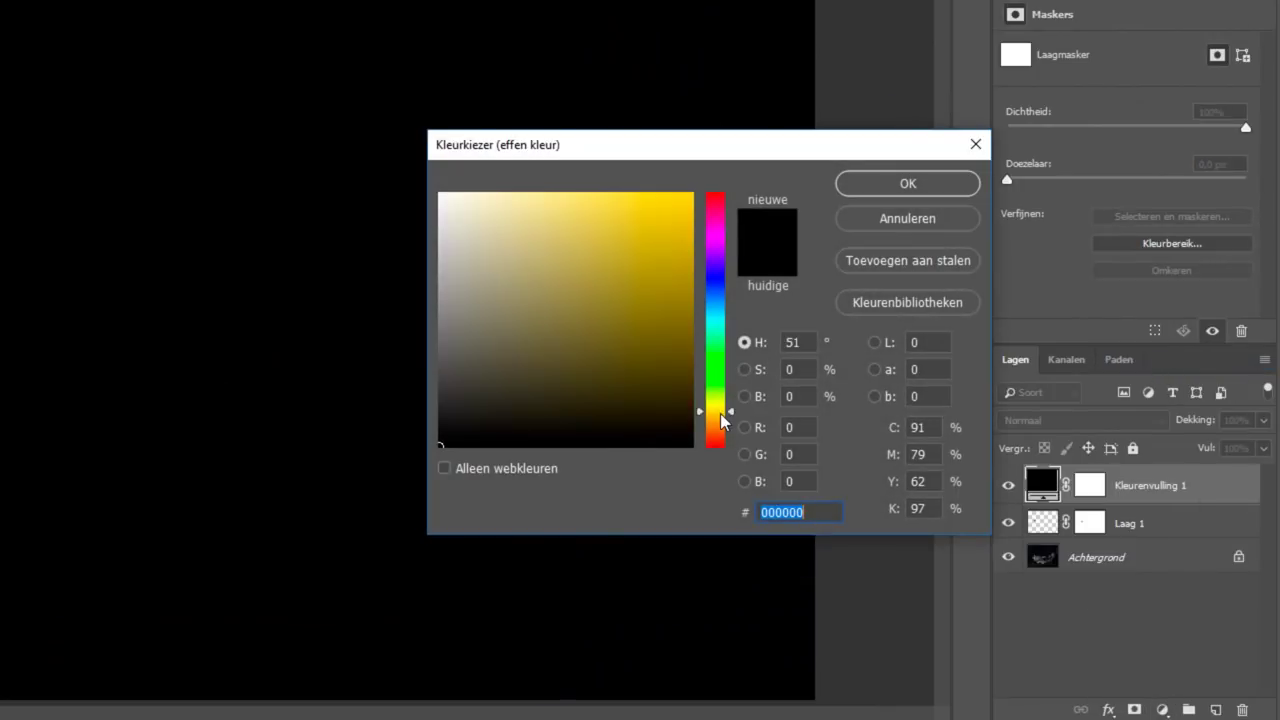
drag(721, 413, 721, 416)
click(670, 252)
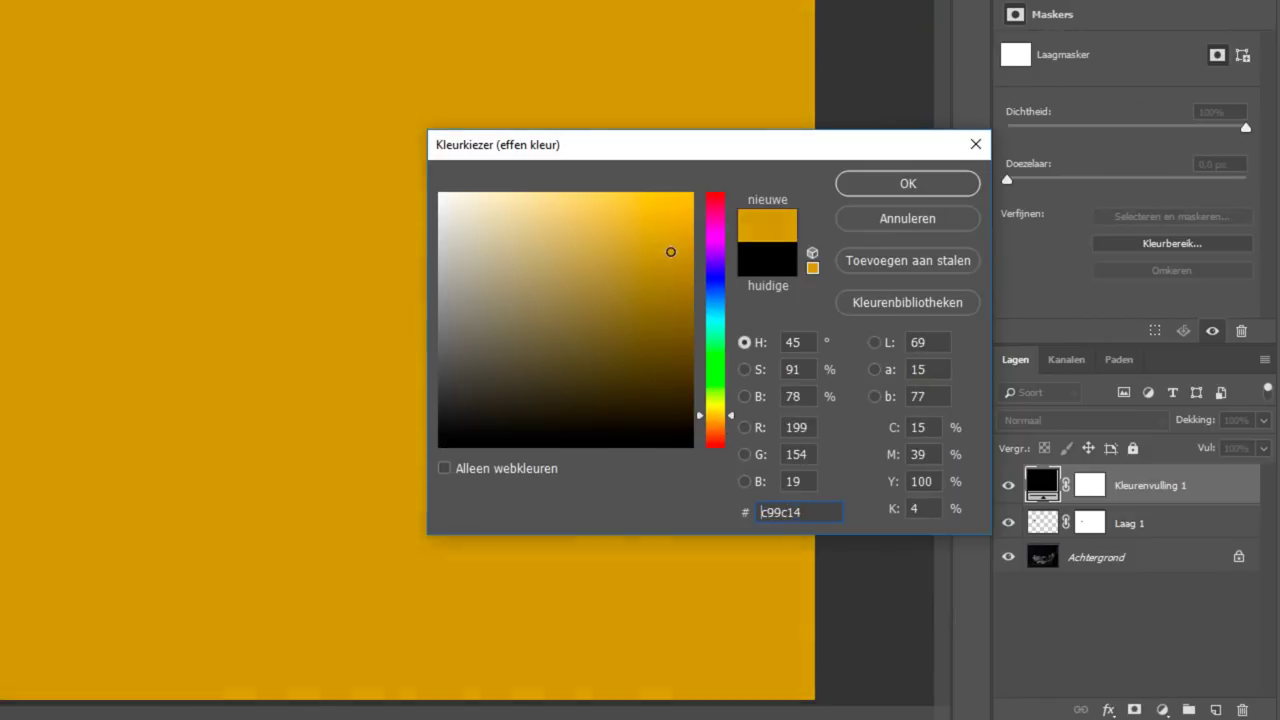
click(923, 184)
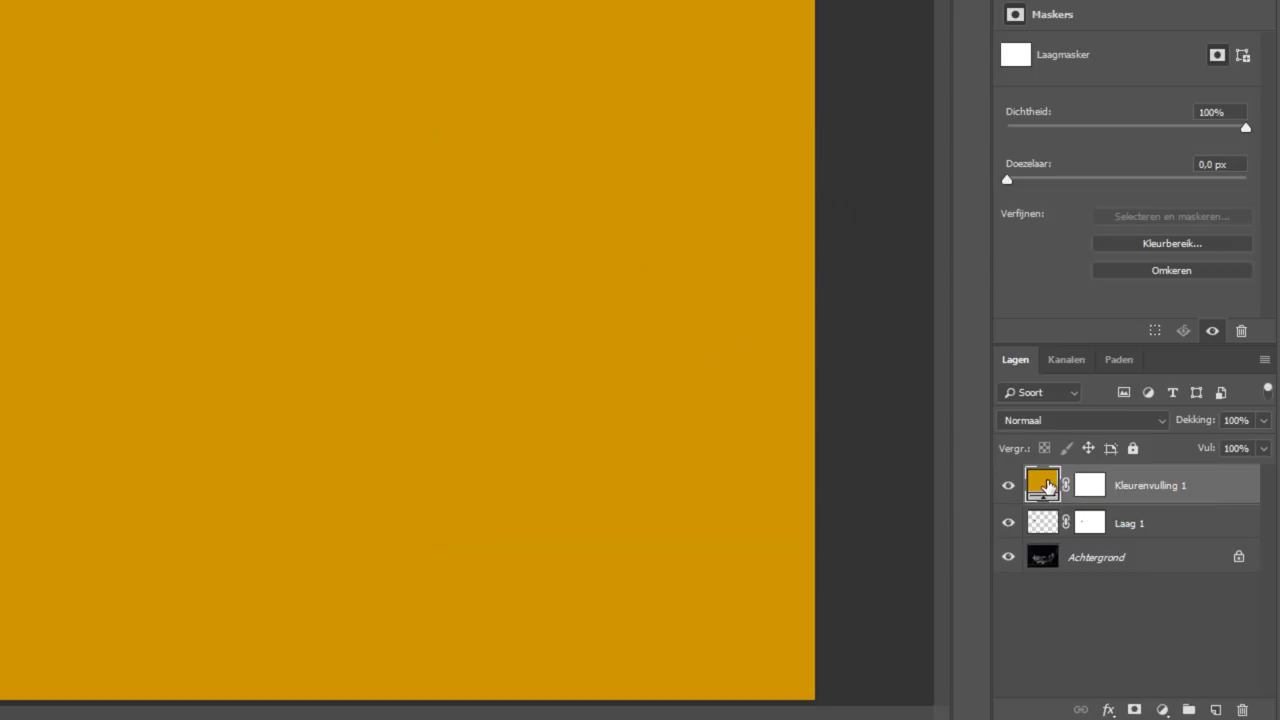
Shift the fill layer's hue toward golden yellow and select its mask.
double_click(1046, 487)
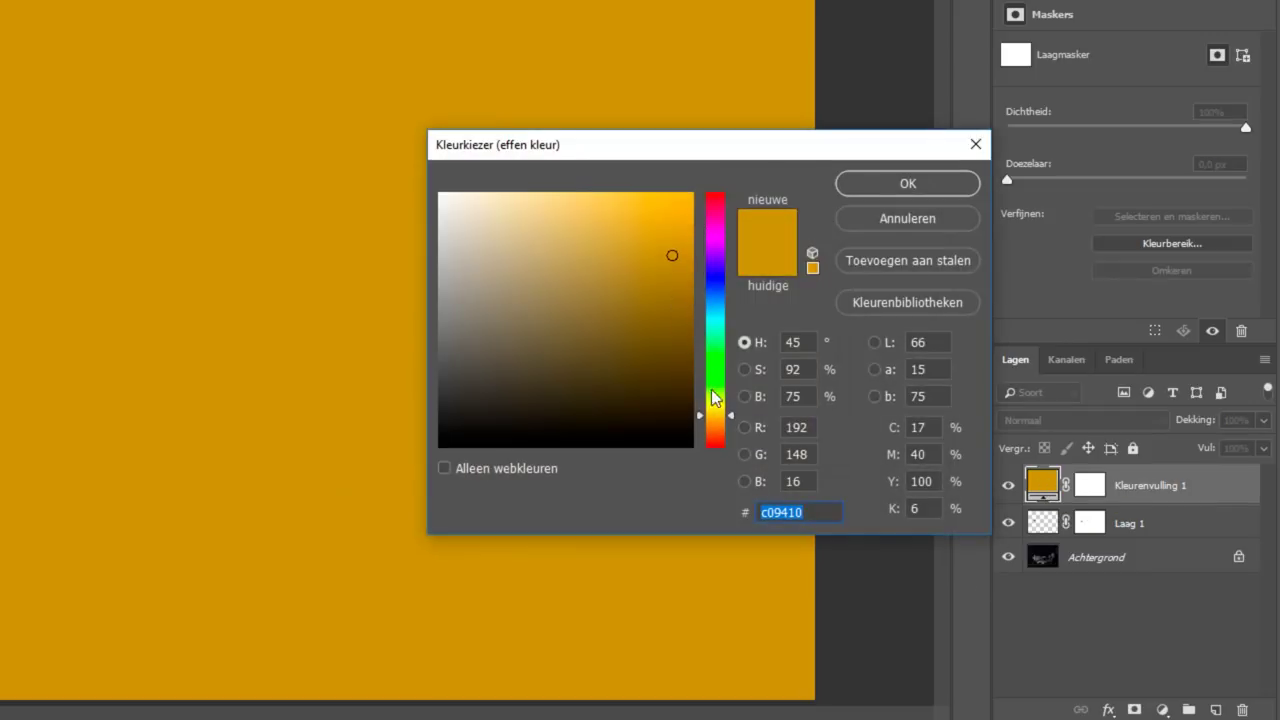
mouse_move(715, 416)
mouse_down()
mouse_move(713, 396)
mouse_move(722, 414)
mouse_up()
click(960, 181)
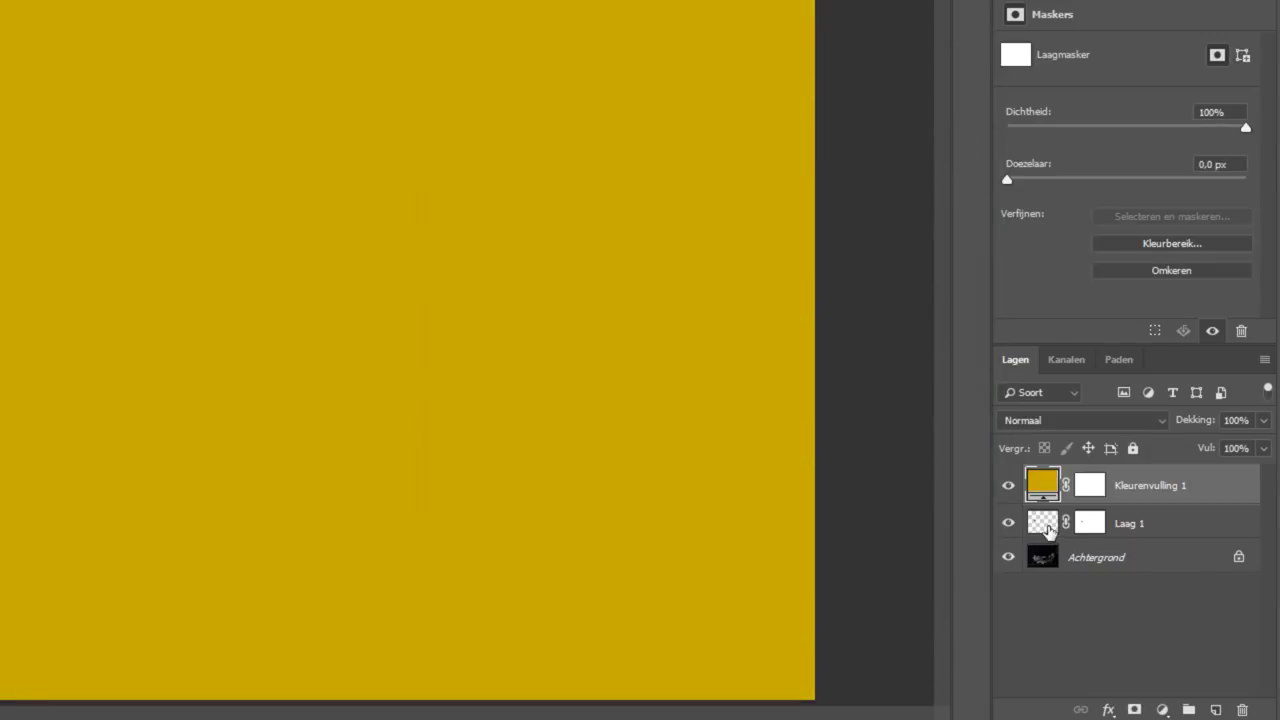
click(1094, 490)
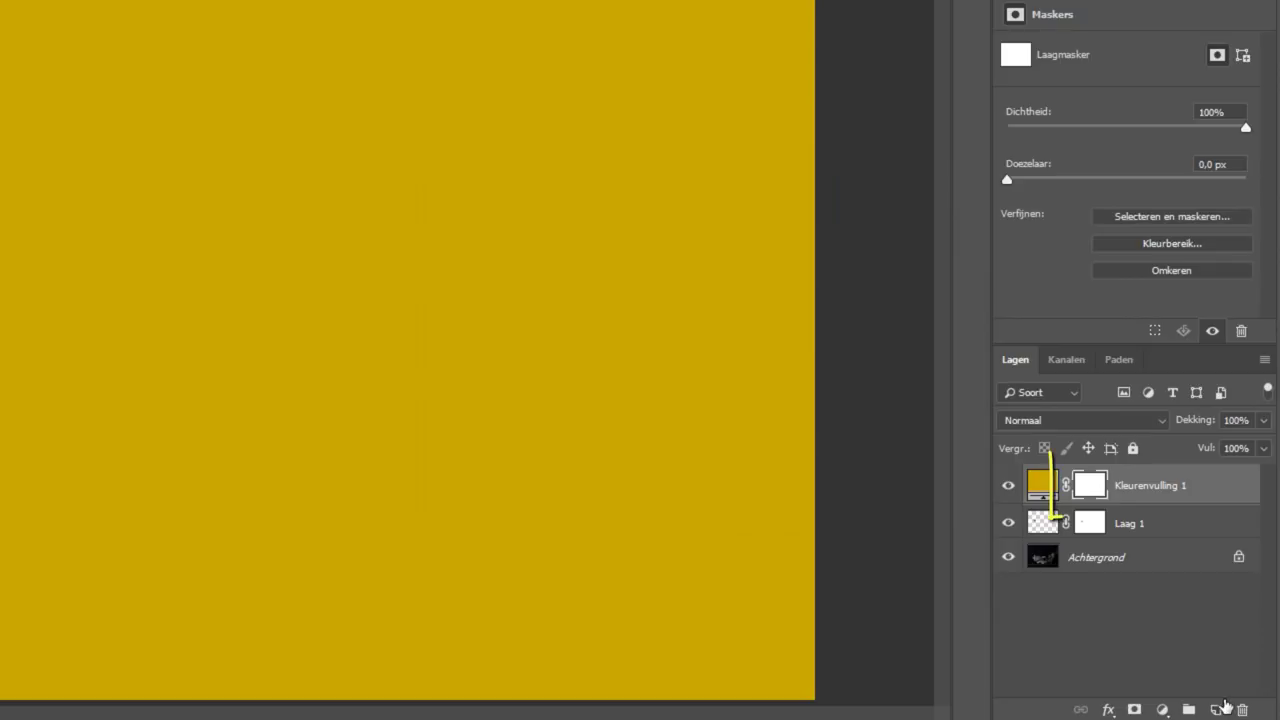
Invert the fill mask to black and paint white over the candle top to reveal the yellow.
key(ctrl+i)
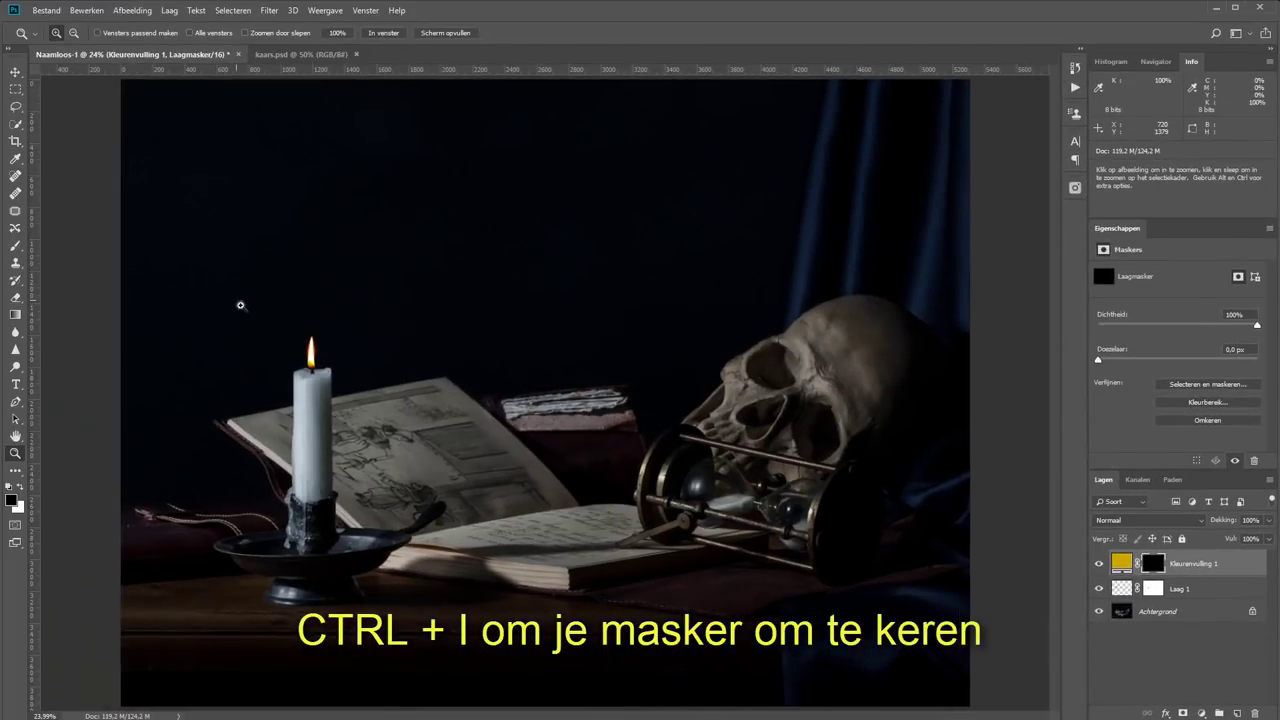
drag(236, 300, 398, 427)
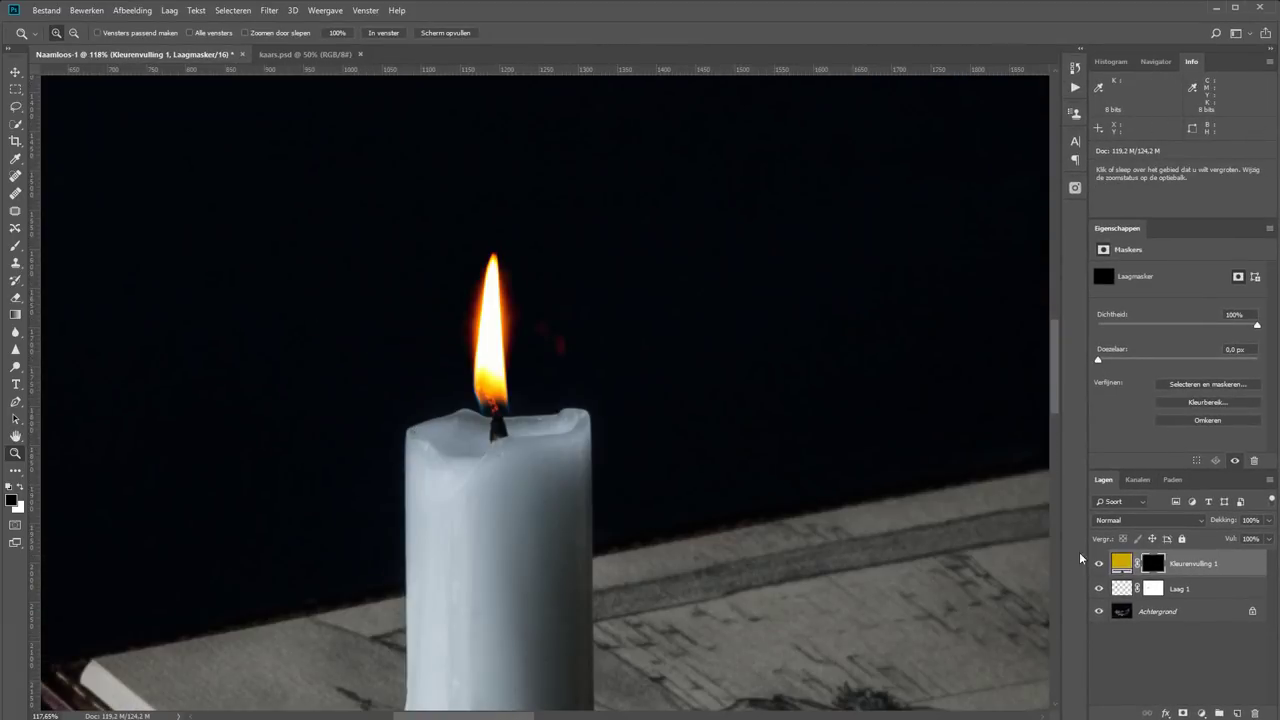
click(15, 245)
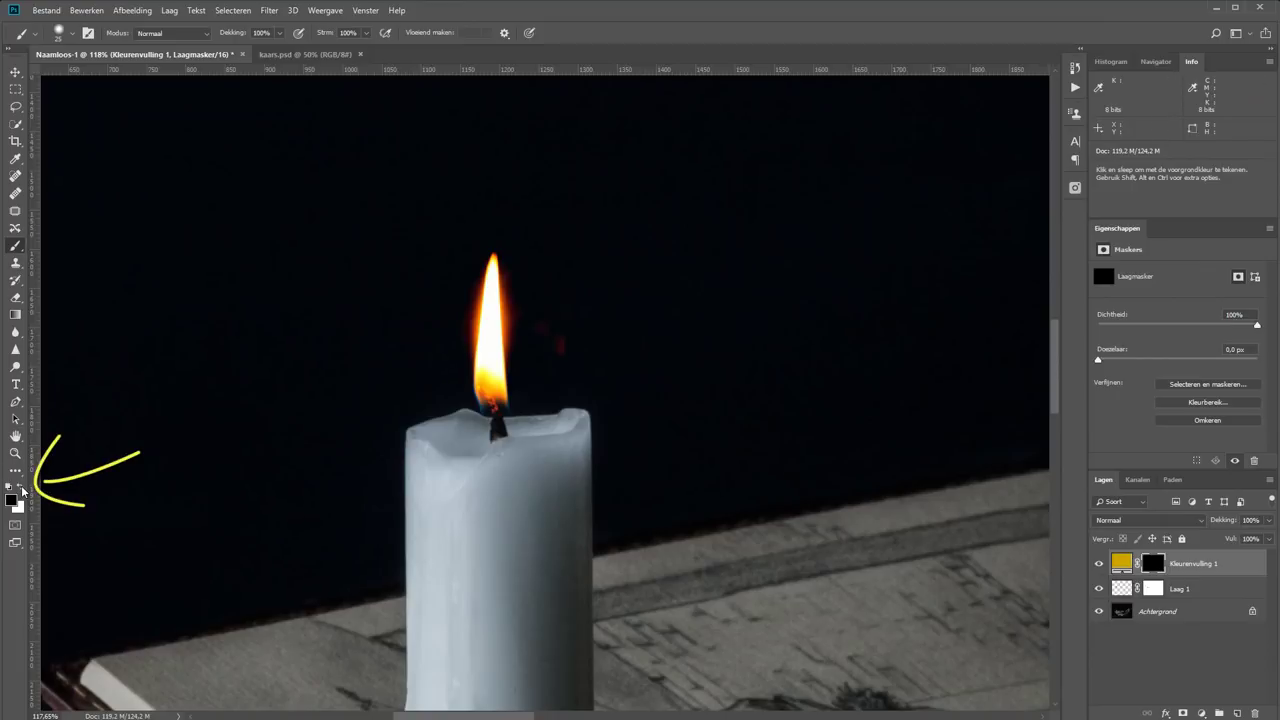
click(22, 488)
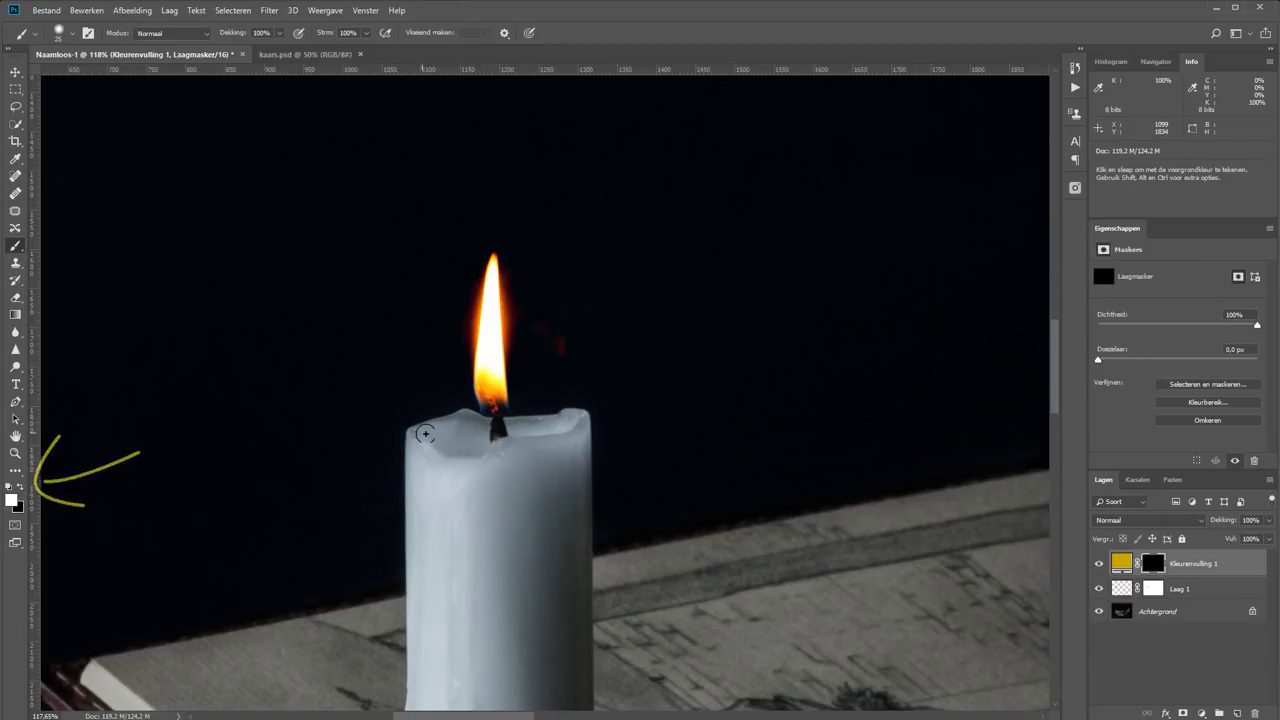
mouse_move(420, 435)
mouse_down()
mouse_move(472, 421)
mouse_move(420, 435)
mouse_move(554, 428)
mouse_up()
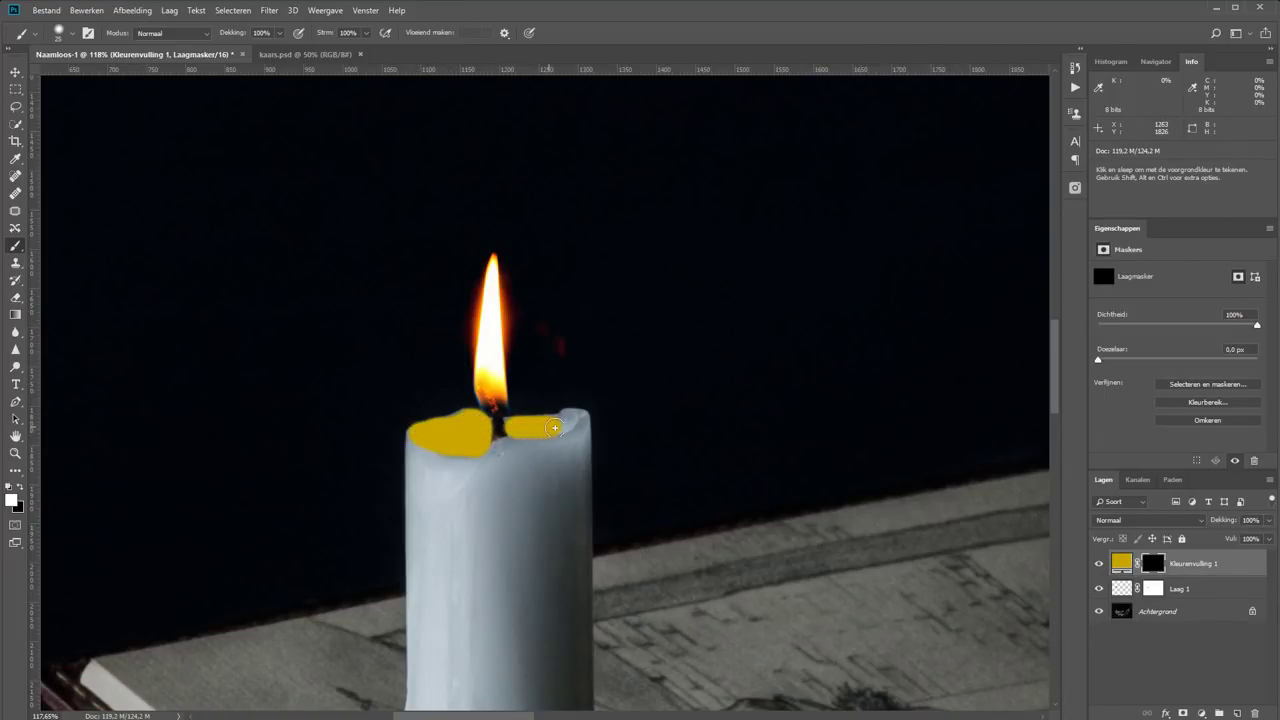
key(bracketleft)
key(bracketleft)
key(bracketleft)
Switch to the Eraser and reduce its size.
key(e)
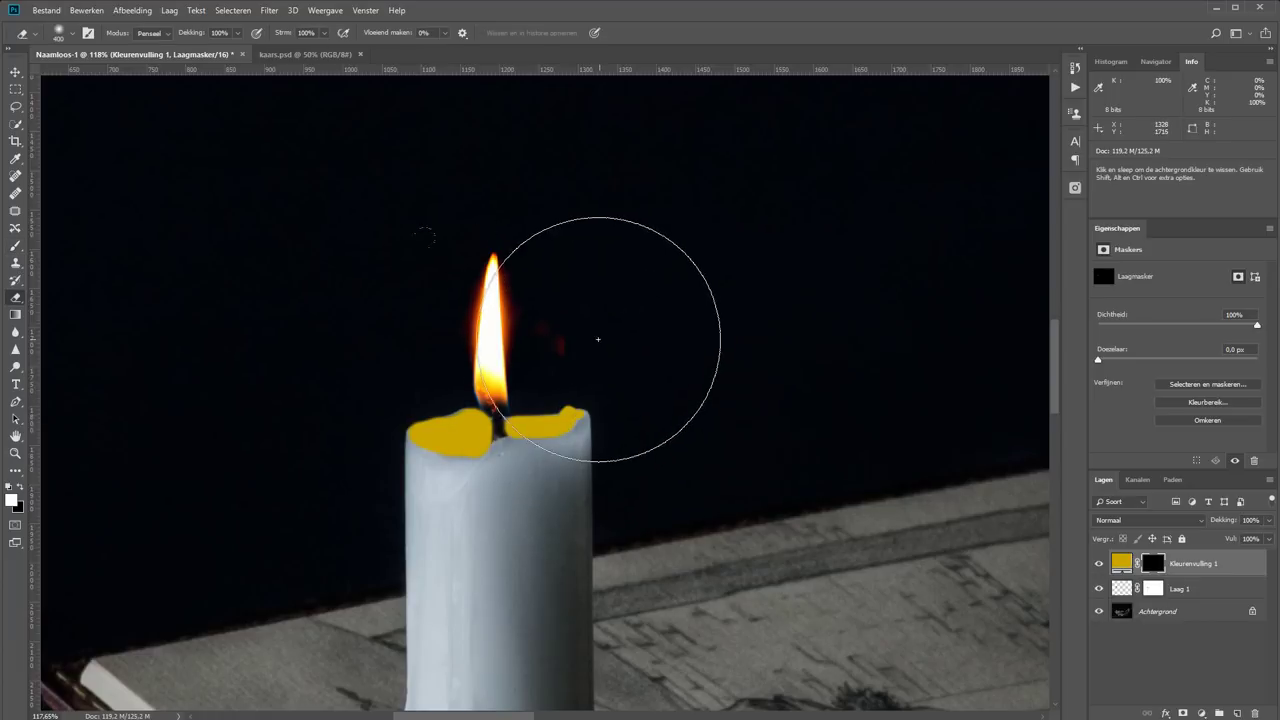
key(bracketleft)
key(bracketleft)
key(bracketleft)
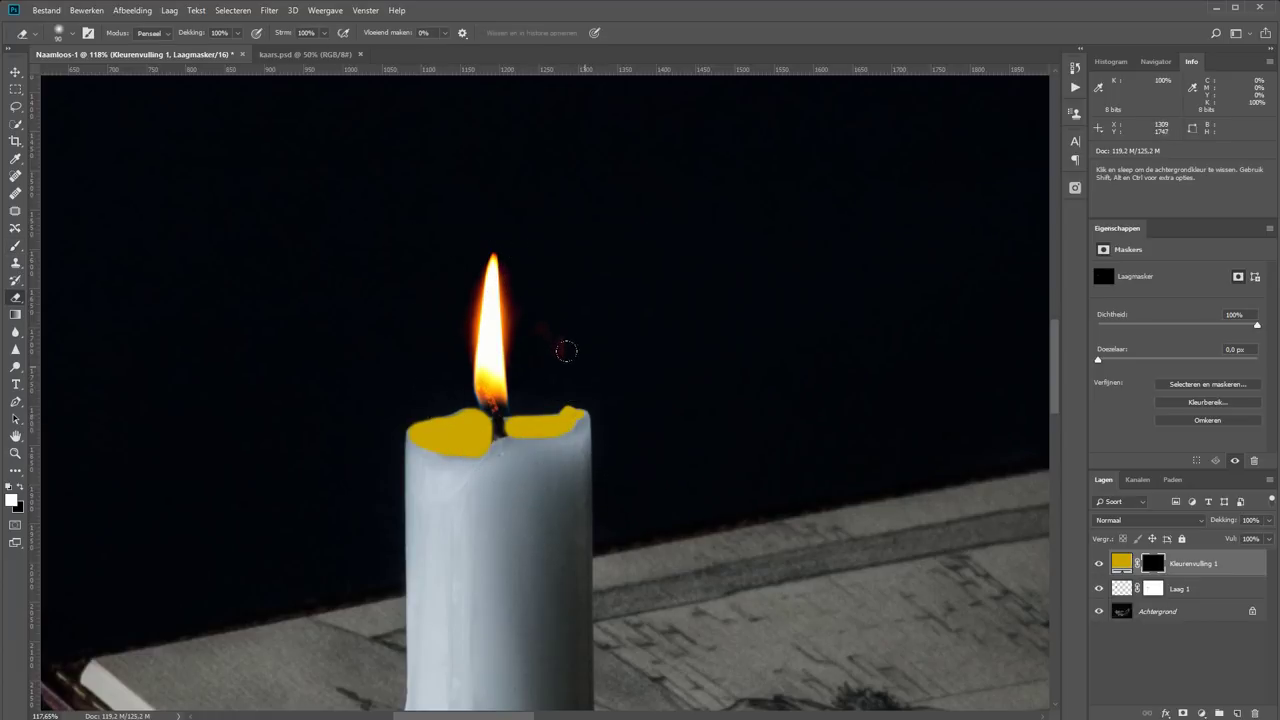
key(bracketleft)
Blend Kleurenvulling 1 as Kleur tegenhouden at 71% opacity, then zoom in on the candle.
click(1145, 520)
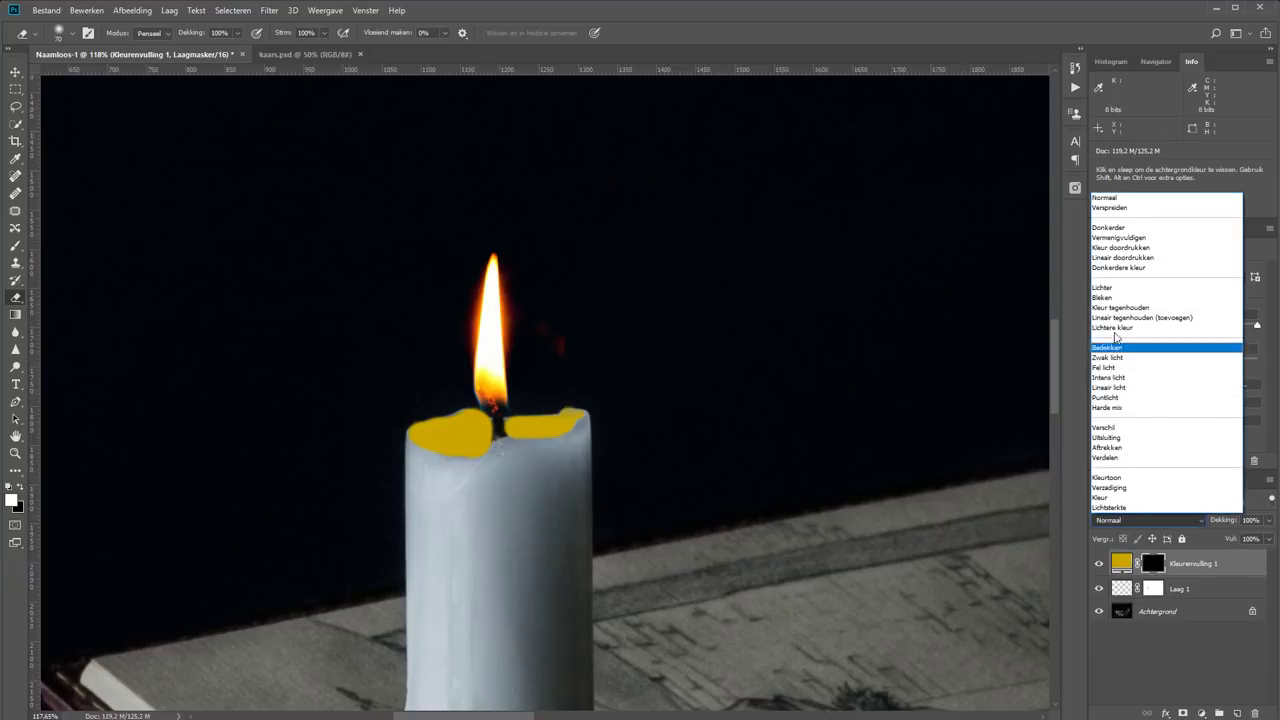
click(1128, 307)
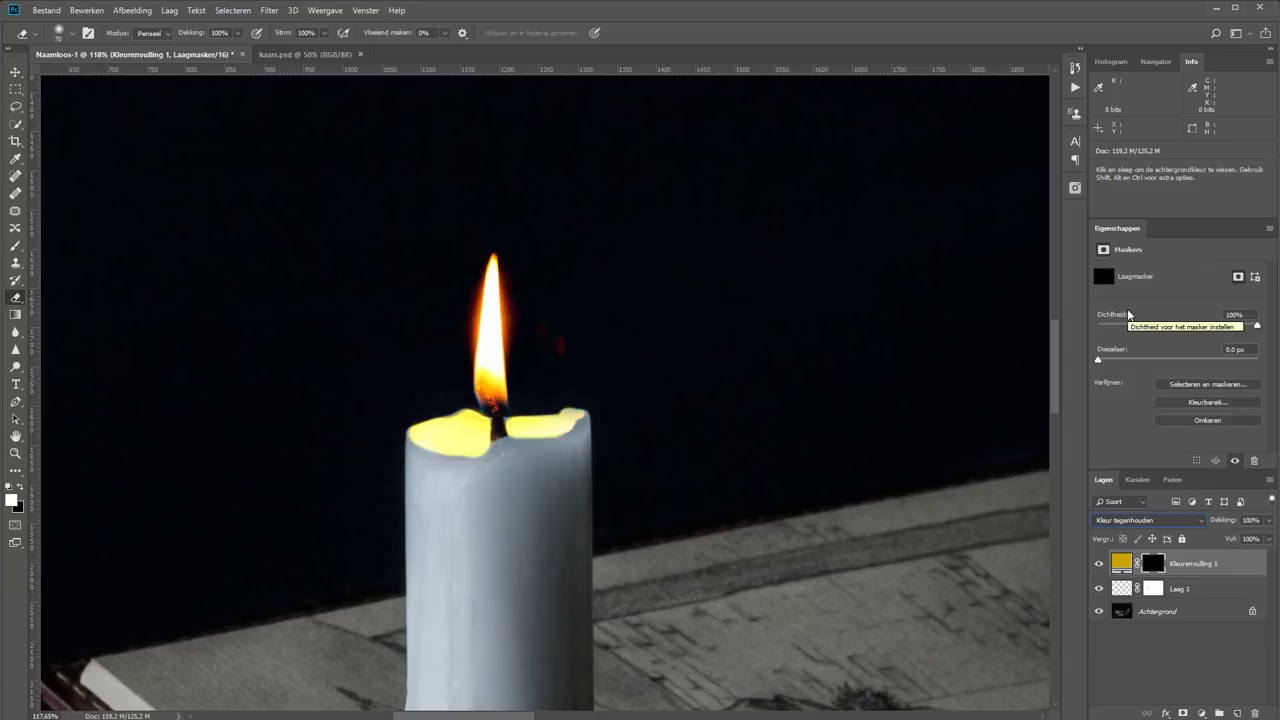
key(ctrl+0)
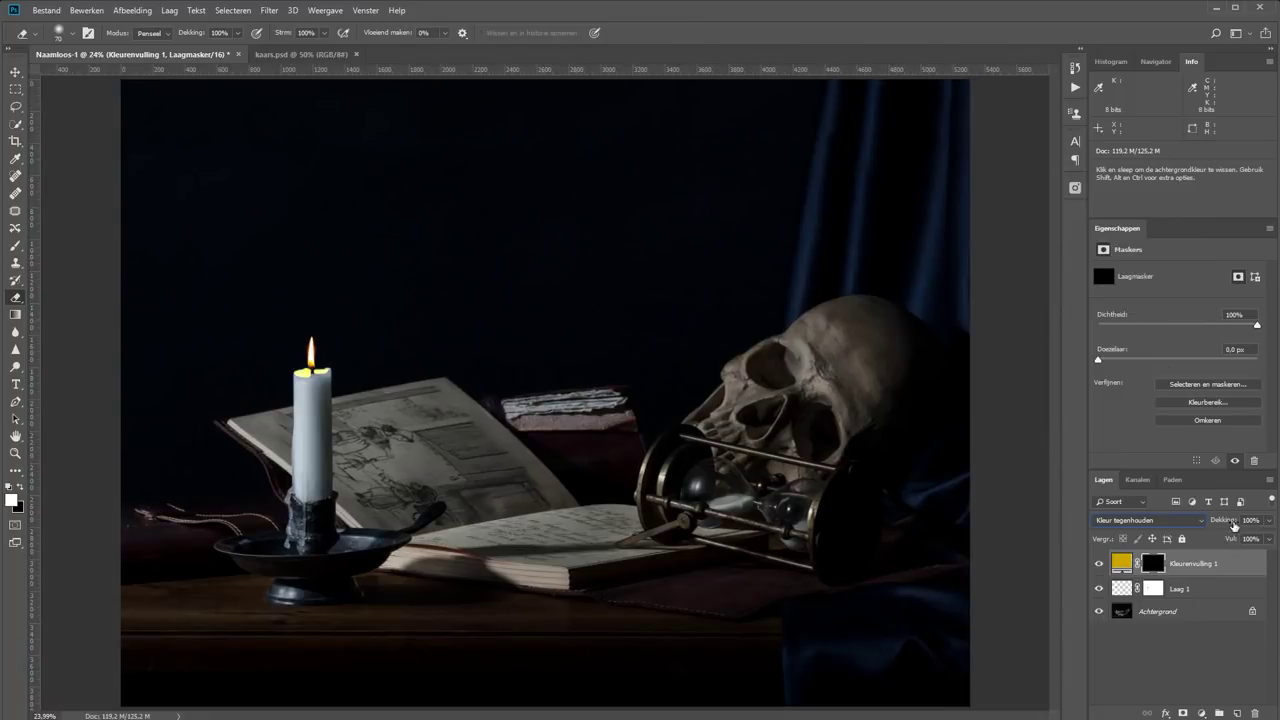
mouse_move(1225, 527)
mouse_down()
mouse_move(1184, 533)
mouse_move(1245, 520)
mouse_up()
key(z)
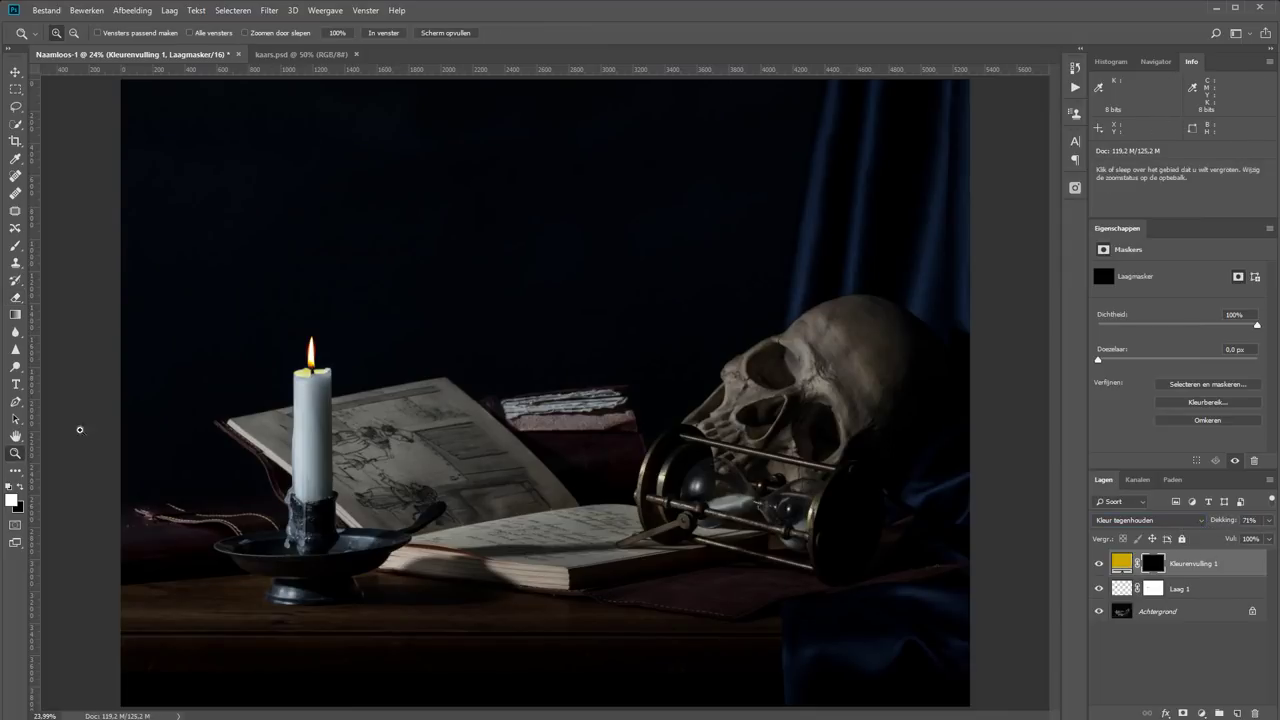
drag(285, 355, 491, 449)
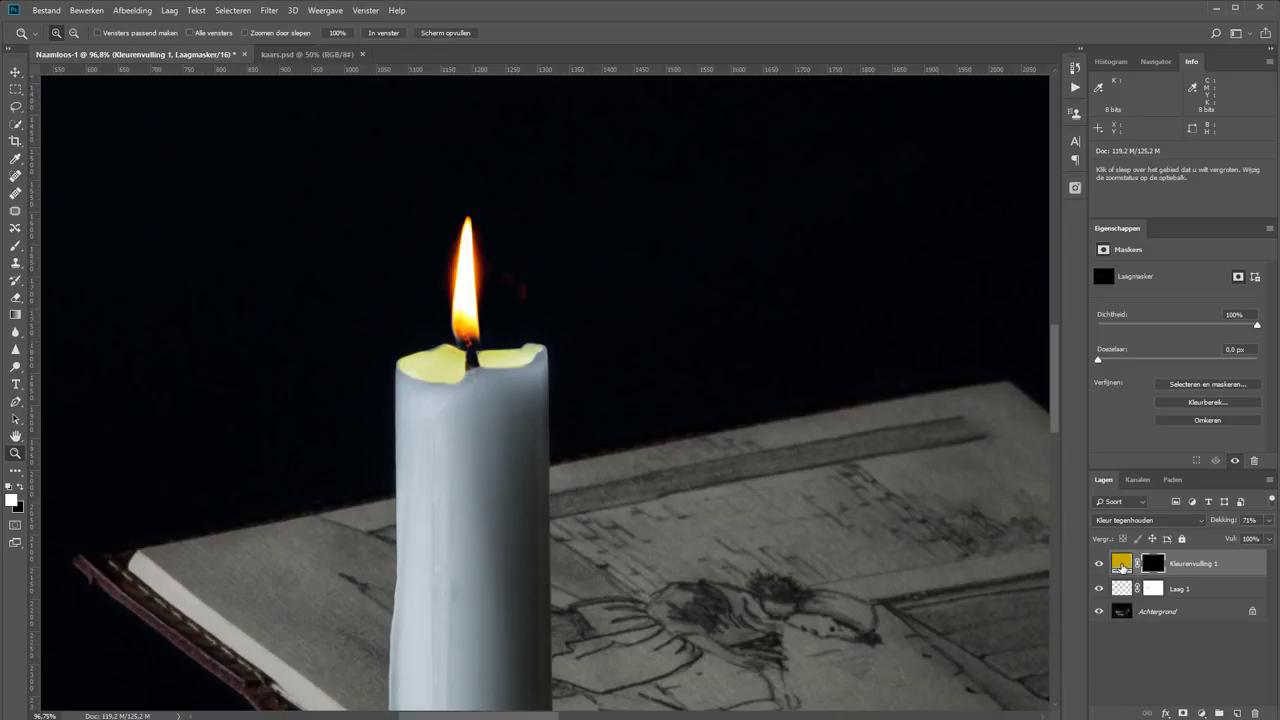
Recolour Kleurenvulling 1 to the deep brownish orange #6c4605.
double_click(1122, 565)
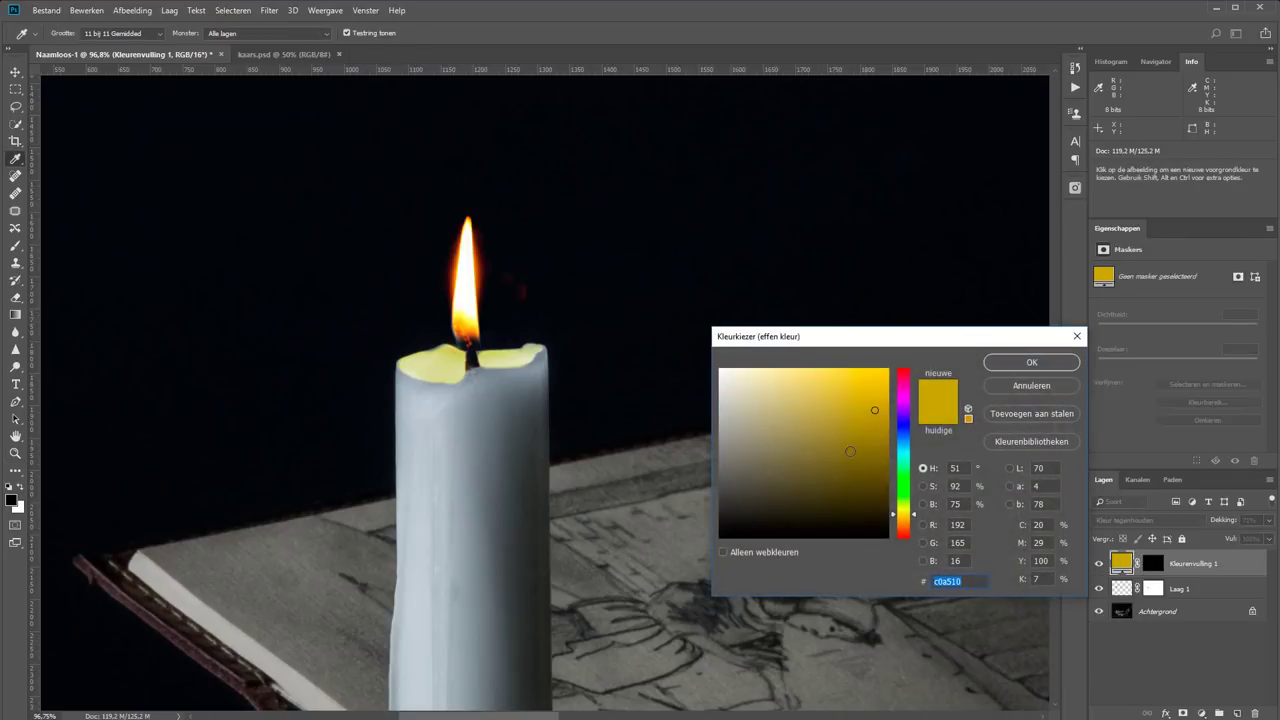
mouse_move(859, 435)
mouse_down()
mouse_move(868, 466)
mouse_move(881, 466)
mouse_up()
click(903, 520)
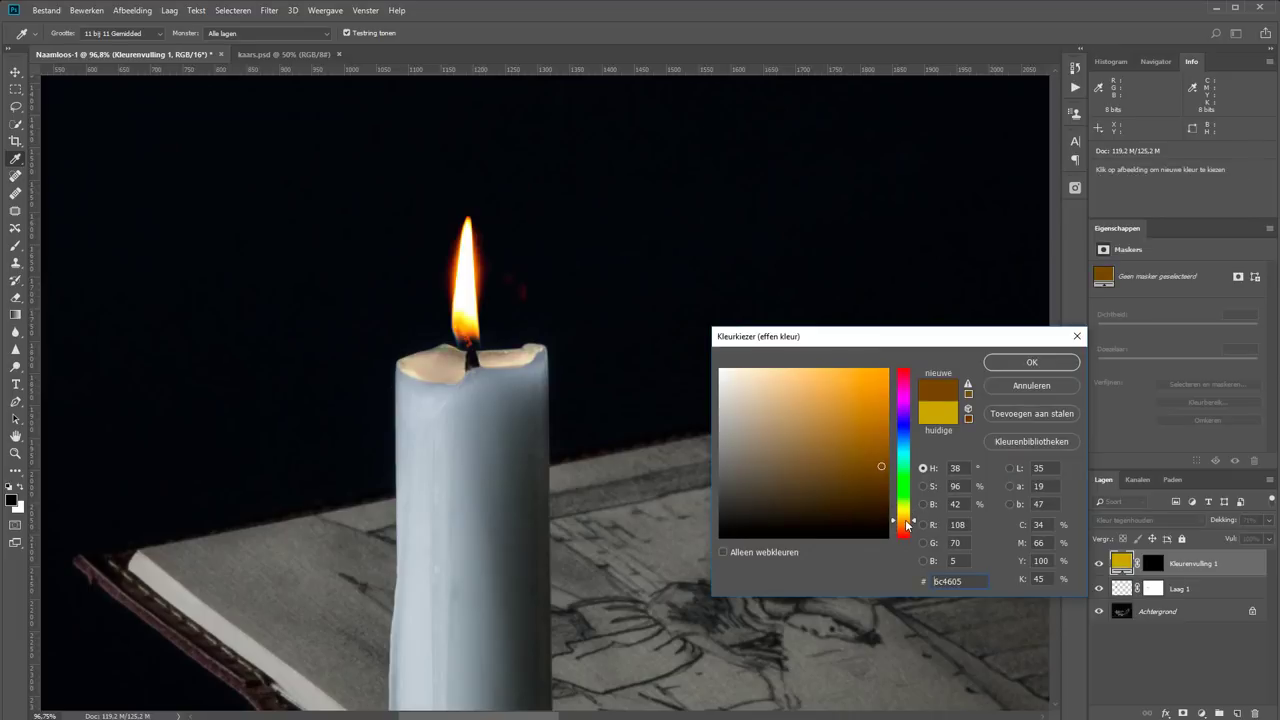
click(1031, 362)
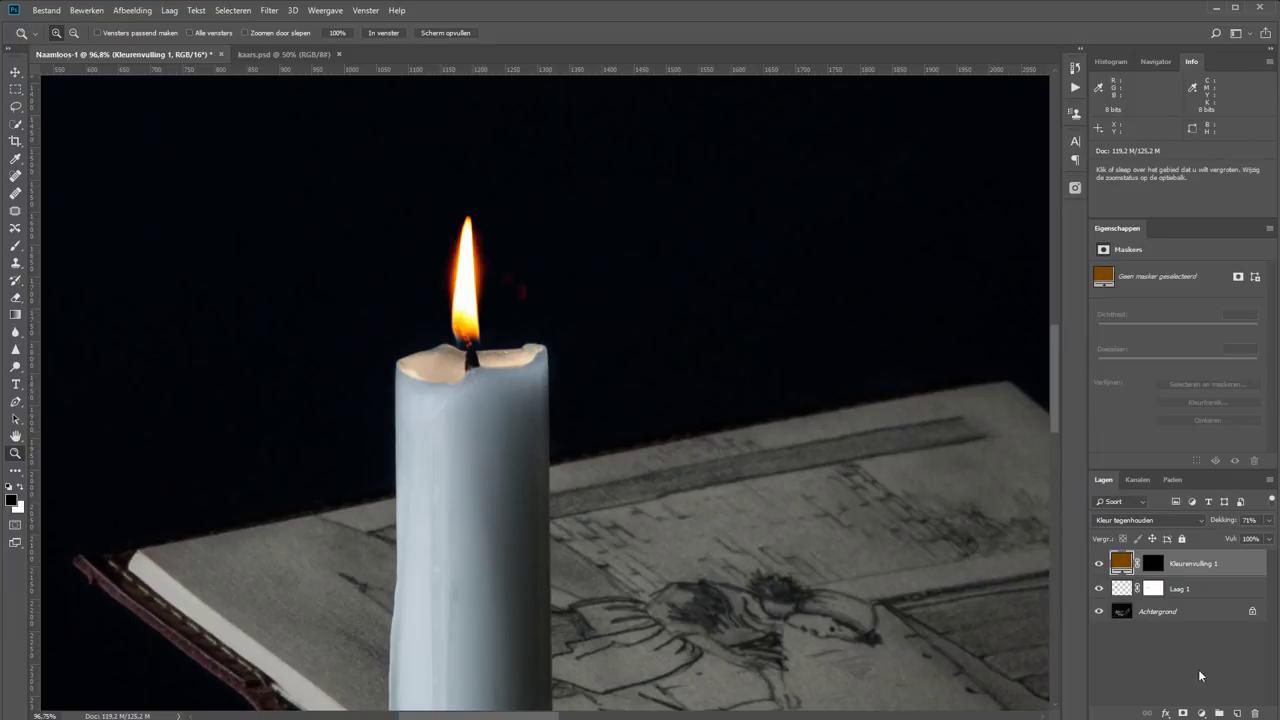
click(1201, 713)
Add a brown solid colour fill layer and invert its mask to hide it.
click(1196, 478)
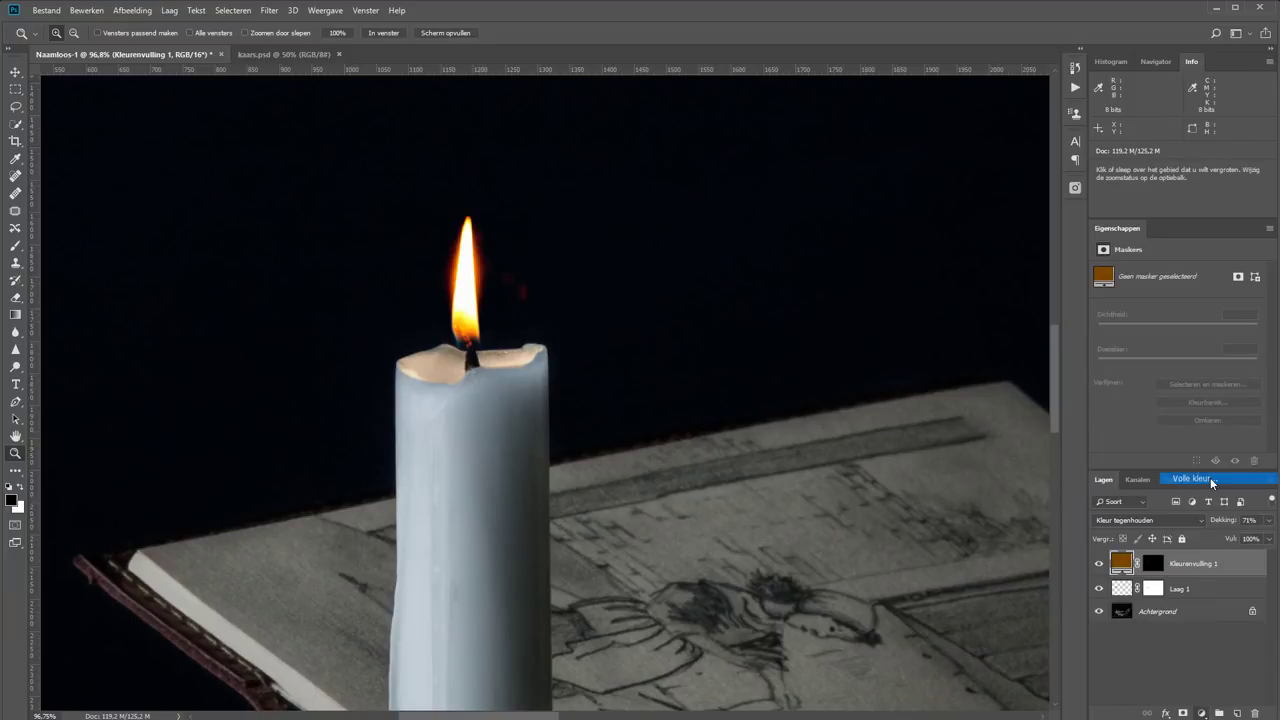
click(875, 465)
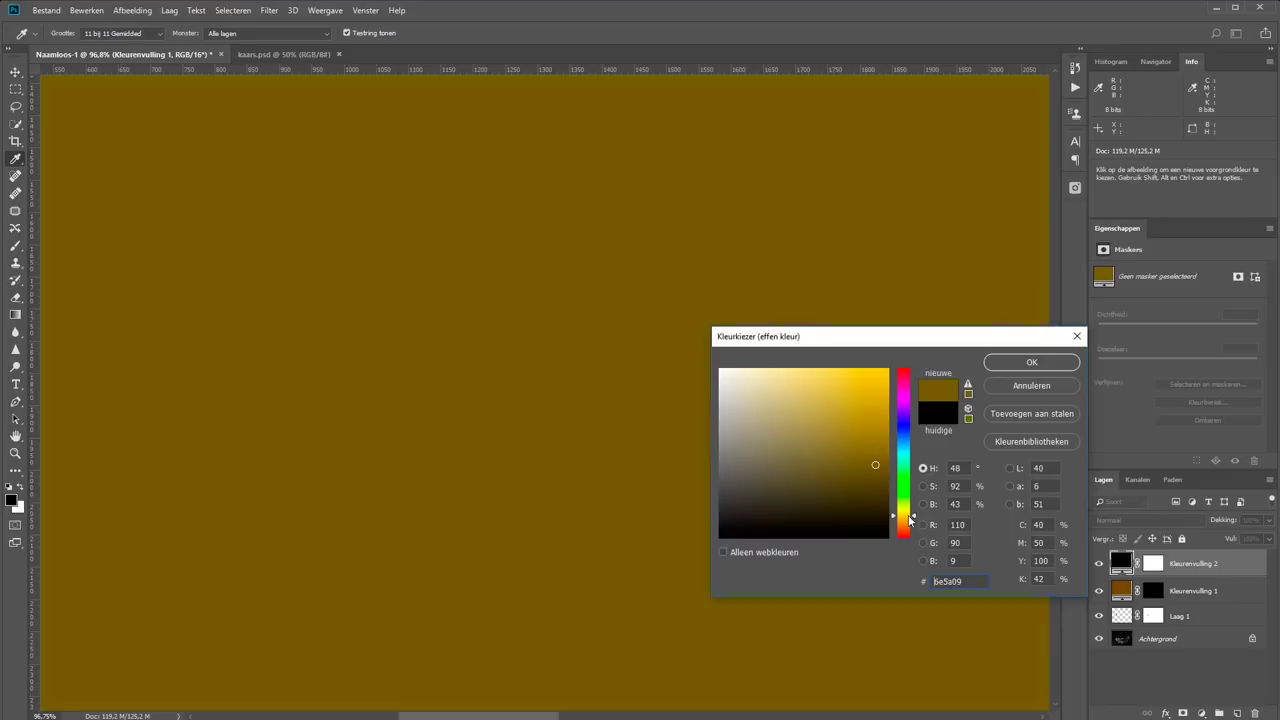
click(1018, 364)
key(z)
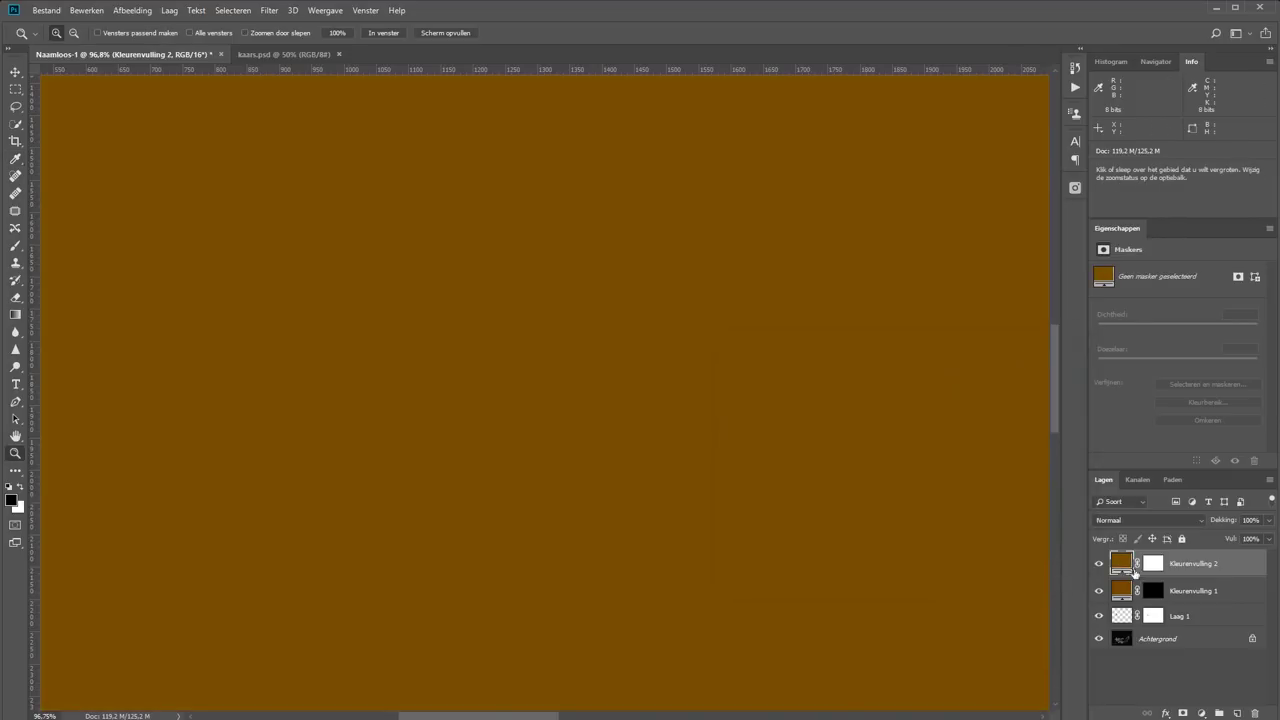
key(ctrl+i)
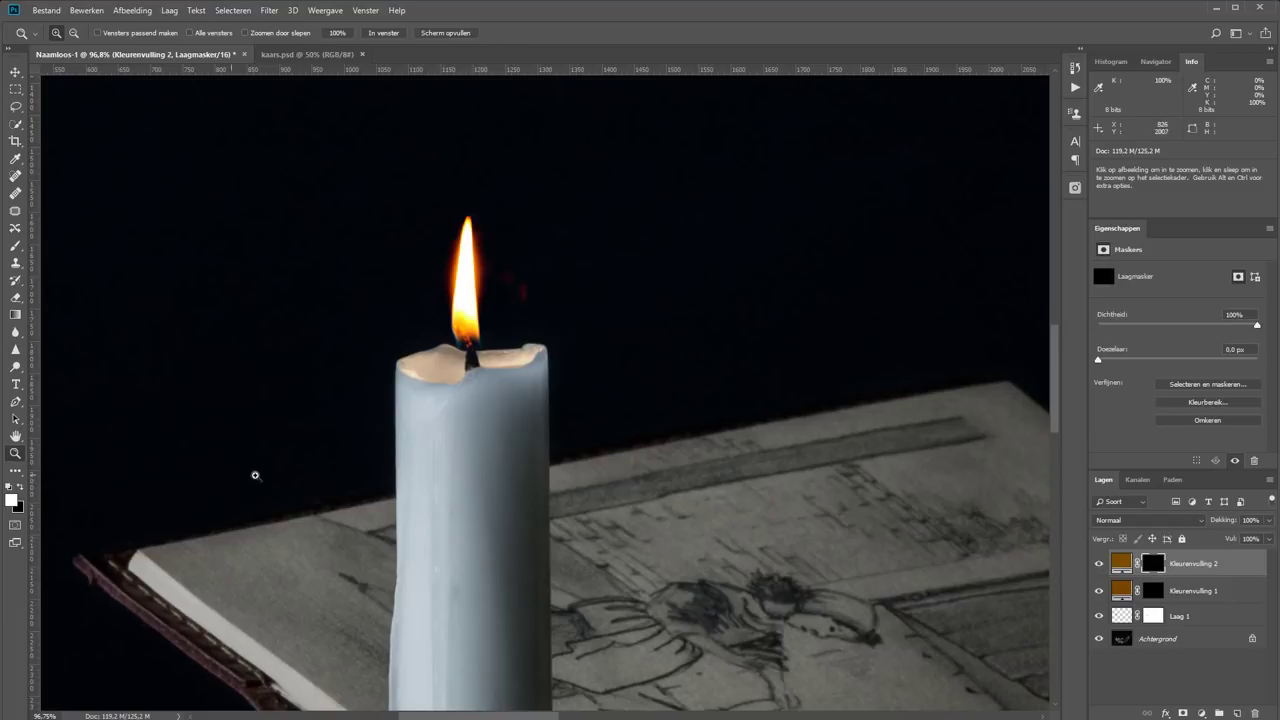
Paint a soft glow around the flame on the mask with a 400 px soft brush.
key(b)
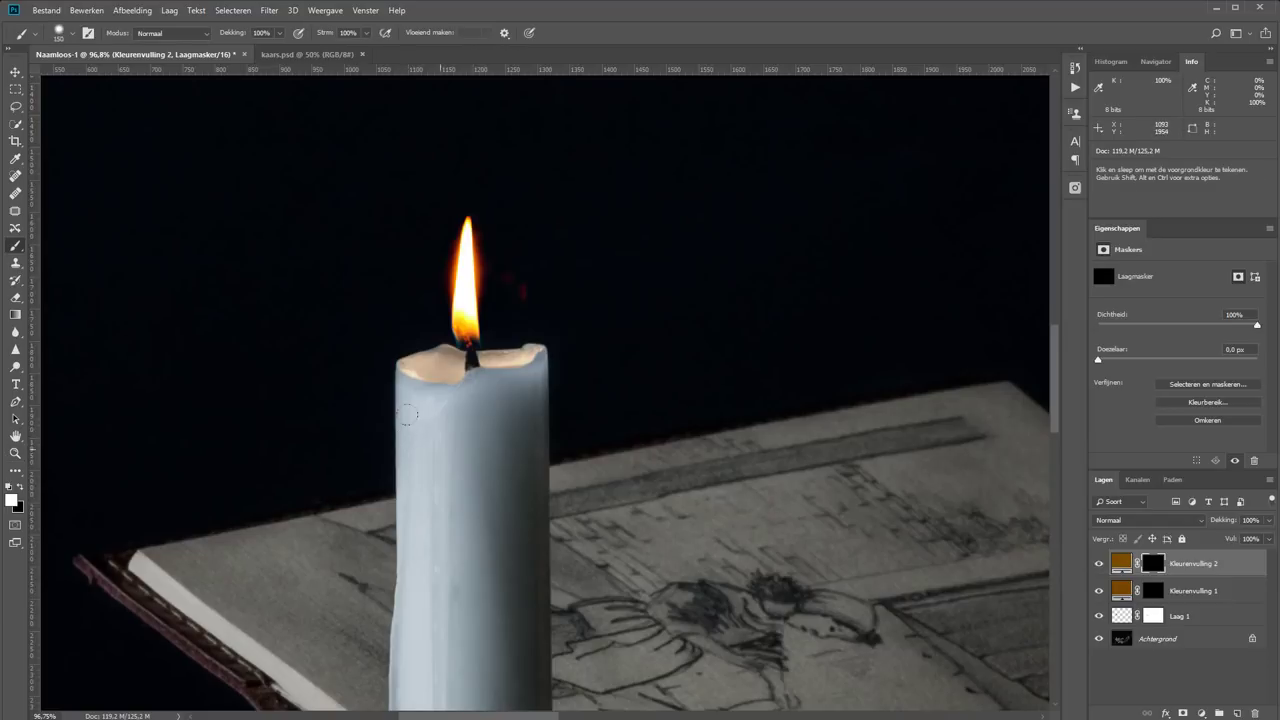
key(bracketright)
key(bracketright)
key(bracketright)
right_click(440, 455)
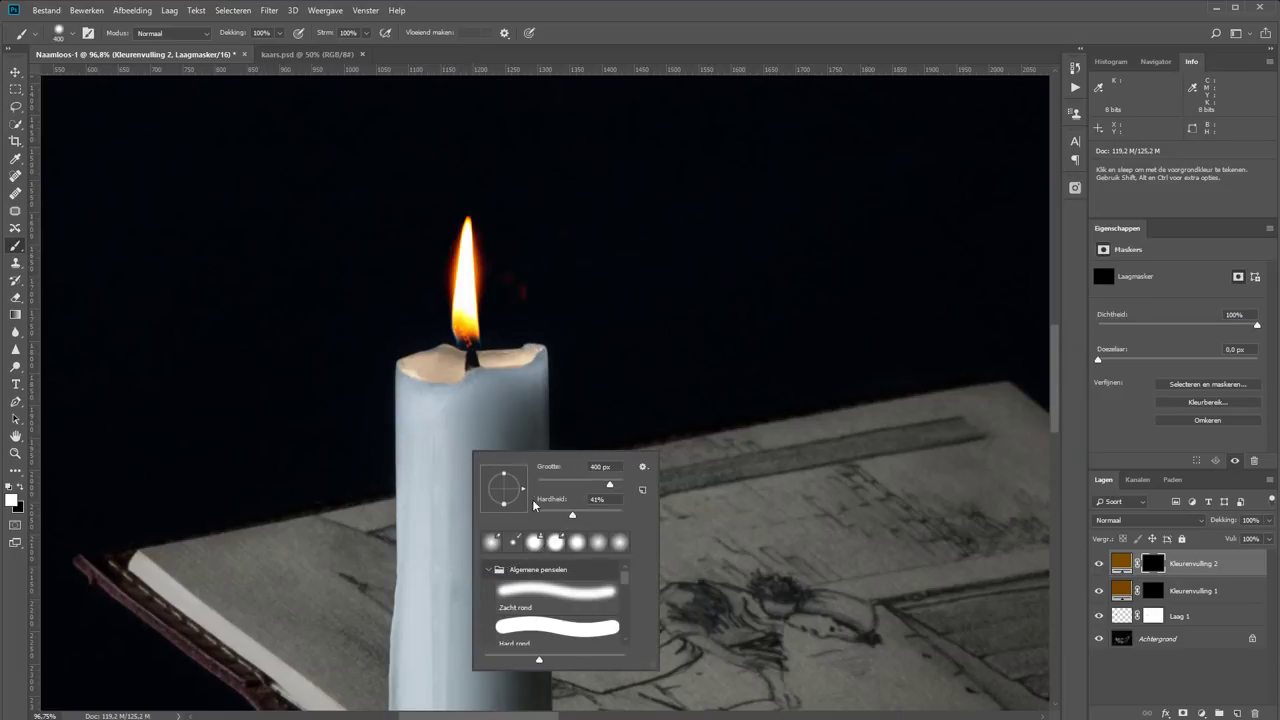
drag(542, 513, 532, 516)
key(Return)
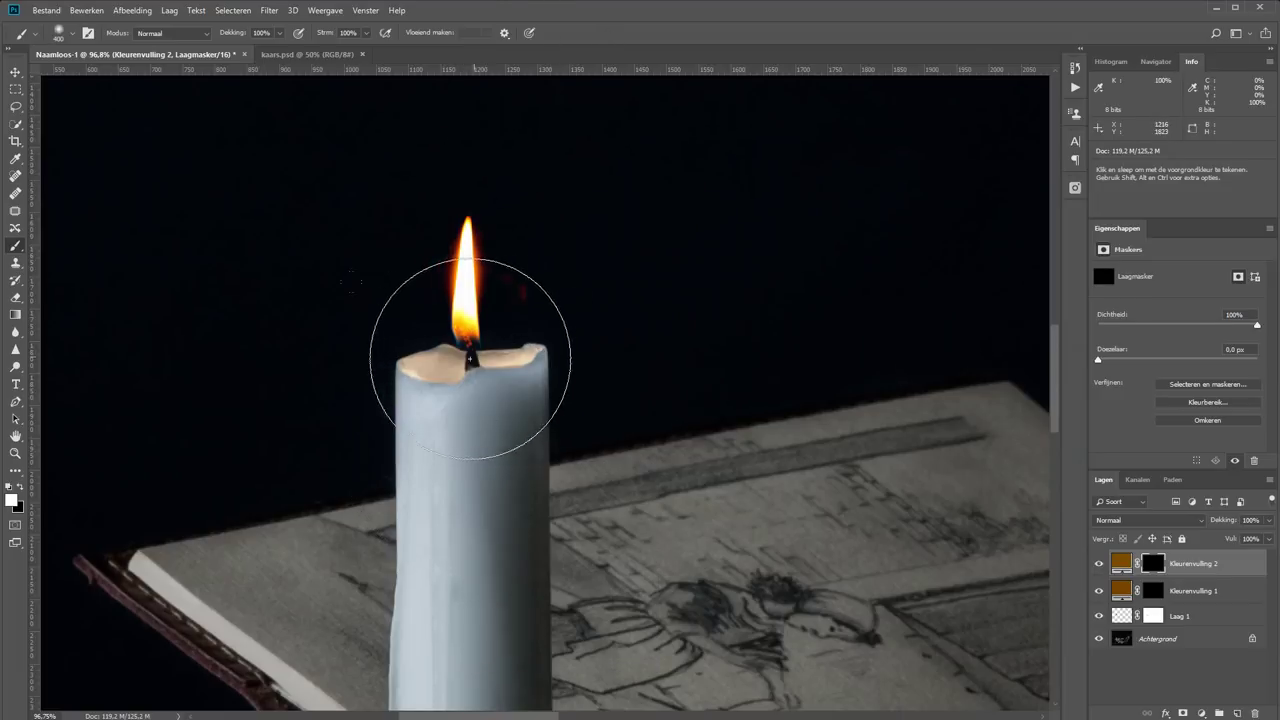
mouse_move(400, 371)
mouse_down()
mouse_move(459, 386)
mouse_move(534, 360)
mouse_up()
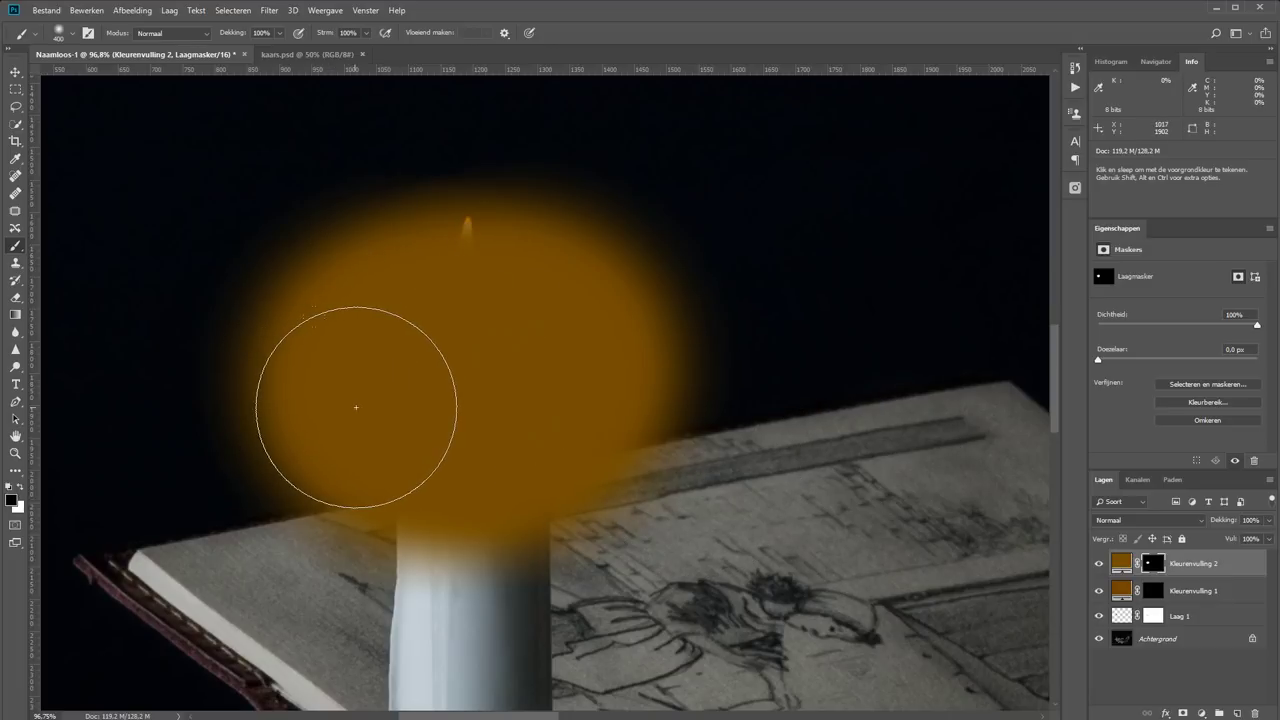
Paint out glow near the book edge with a 40 px brush and set opacity to 68%.
right_click(771, 322)
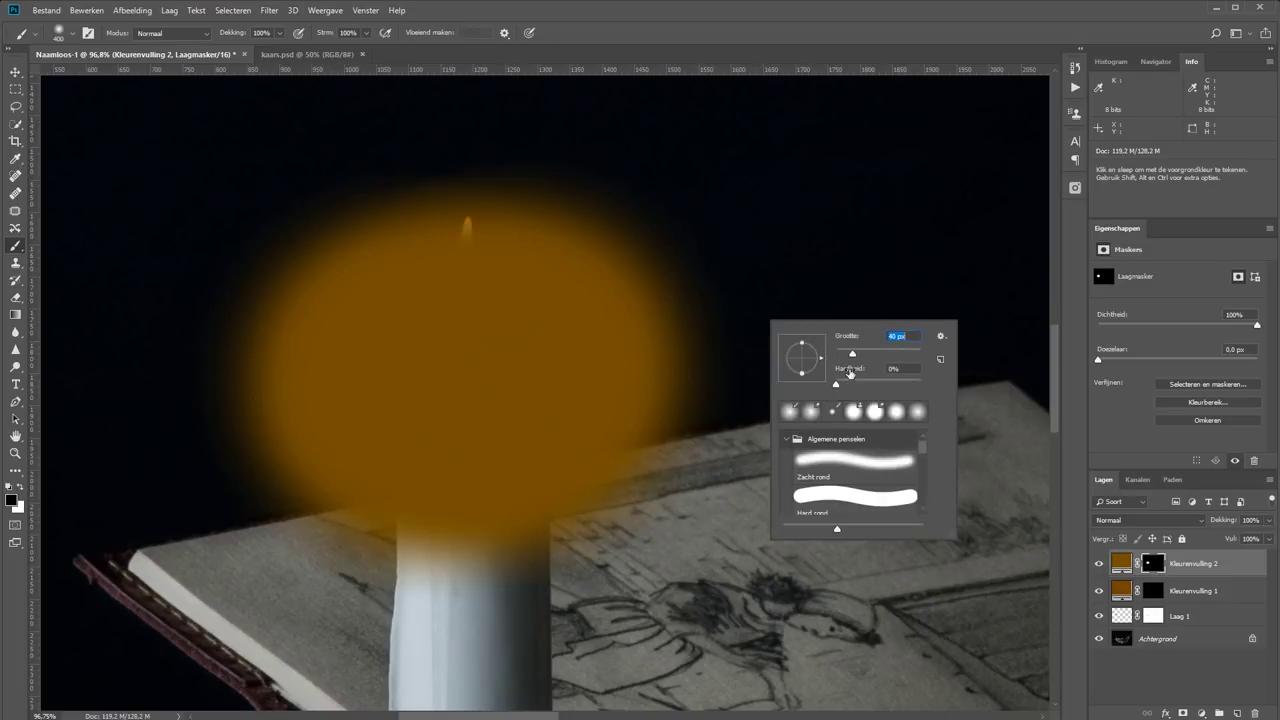
key(Return)
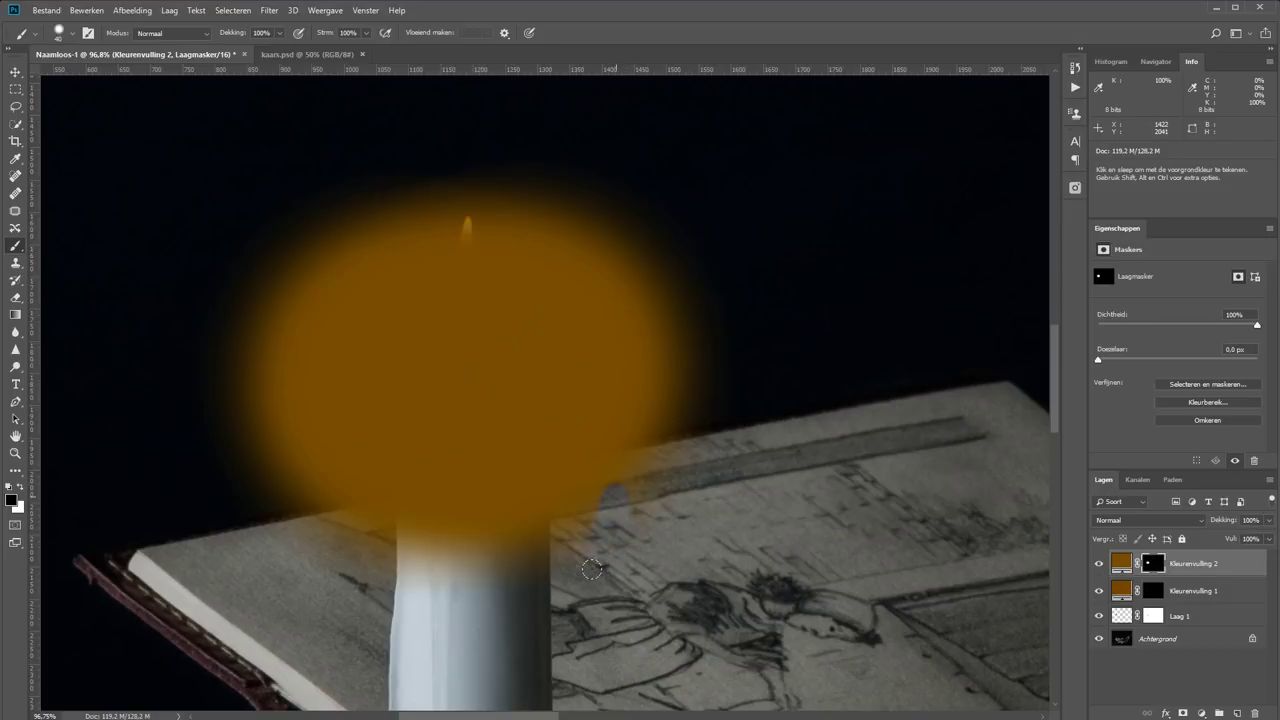
mouse_move(588, 512)
mouse_down()
mouse_move(590, 482)
mouse_move(557, 449)
mouse_move(554, 289)
mouse_move(596, 294)
mouse_move(586, 414)
mouse_up()
drag(614, 462, 680, 305)
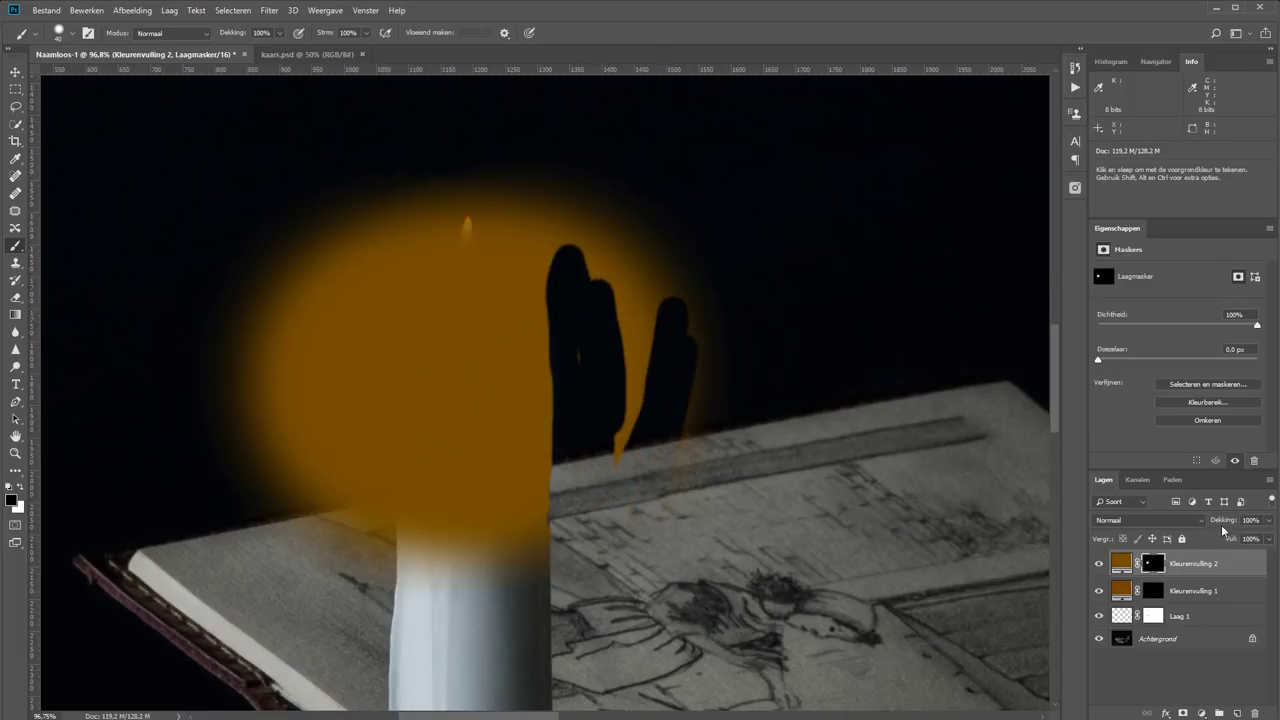
drag(1222, 530, 1210, 525)
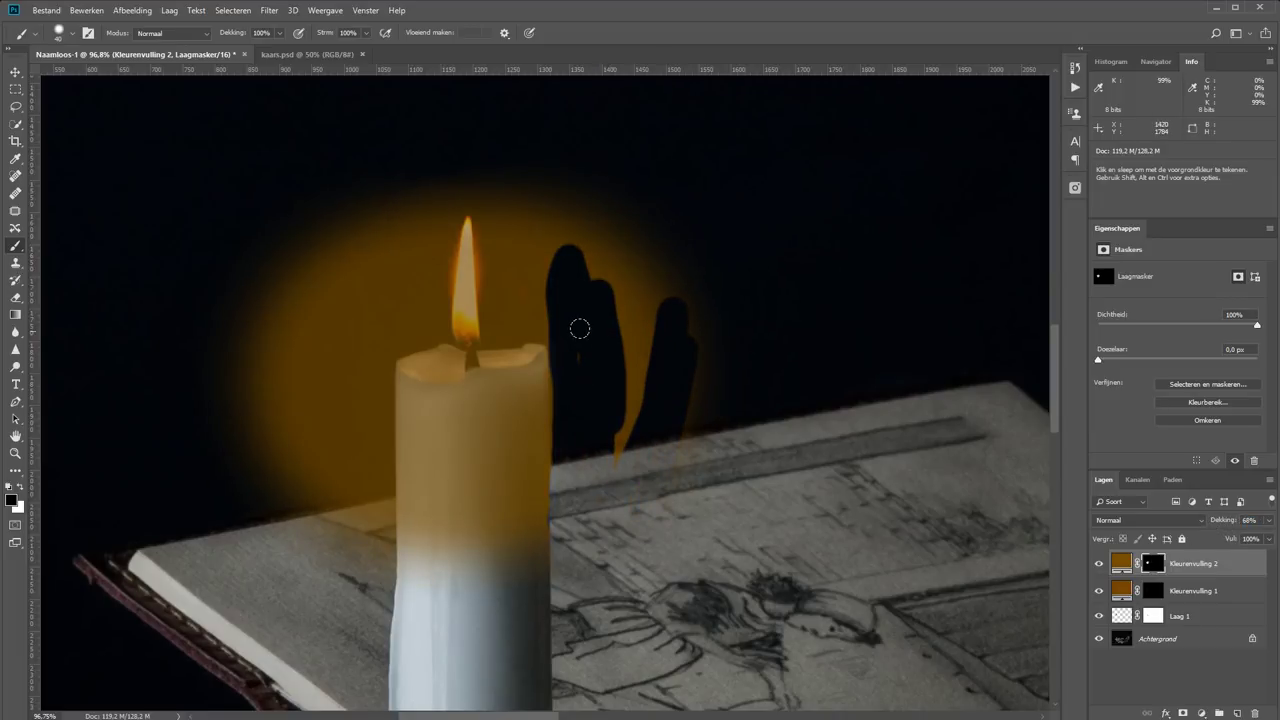
Paint black over the candle top and along its left edge to remove more glow.
mouse_move(580, 328)
mouse_down()
mouse_move(440, 356)
mouse_move(385, 350)
mouse_move(378, 416)
mouse_up()
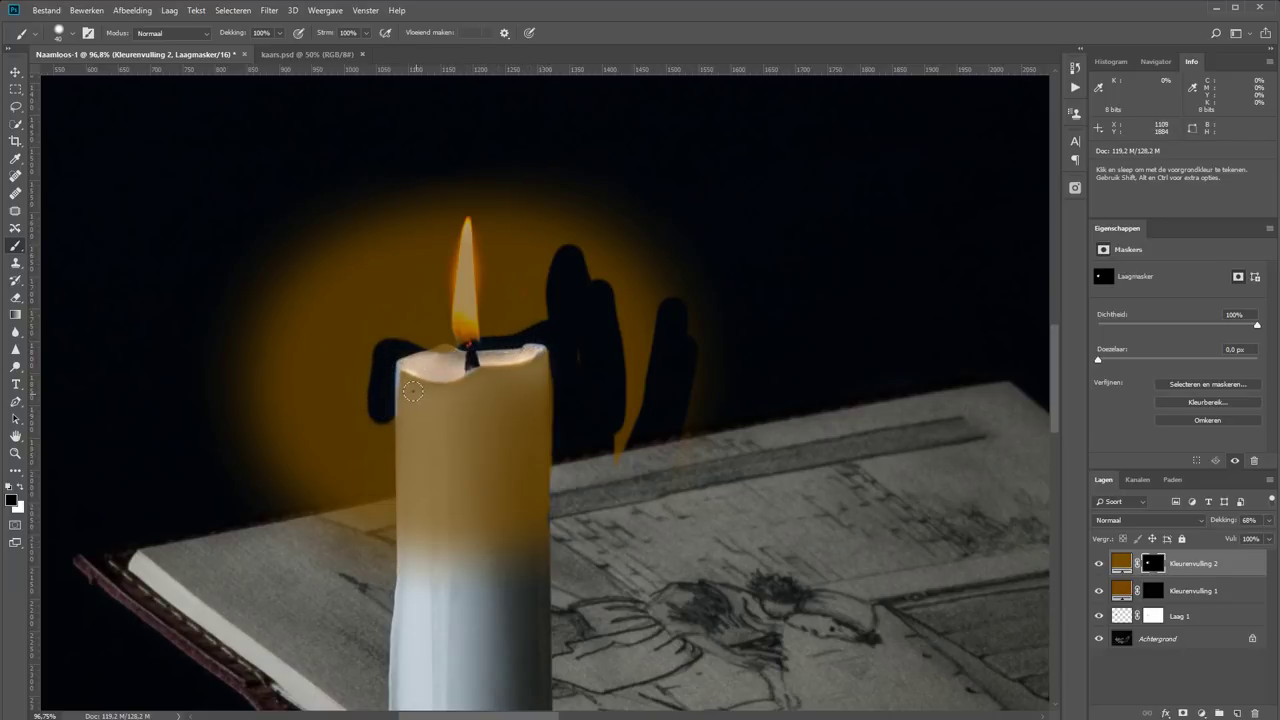
key(x)
key(bracketleft)
key(bracketleft)
key(bracketleft)
key(x)
key(x)
key(bracketright)
key(bracketright)
key(bracketright)
key(x)
mouse_move(379, 420)
mouse_down()
mouse_move(373, 503)
mouse_move(320, 330)
mouse_move(214, 447)
mouse_move(337, 229)
mouse_move(423, 194)
mouse_move(723, 251)
mouse_move(700, 315)
mouse_up()
key(bracketright)
key(bracketright)
key(bracketright)
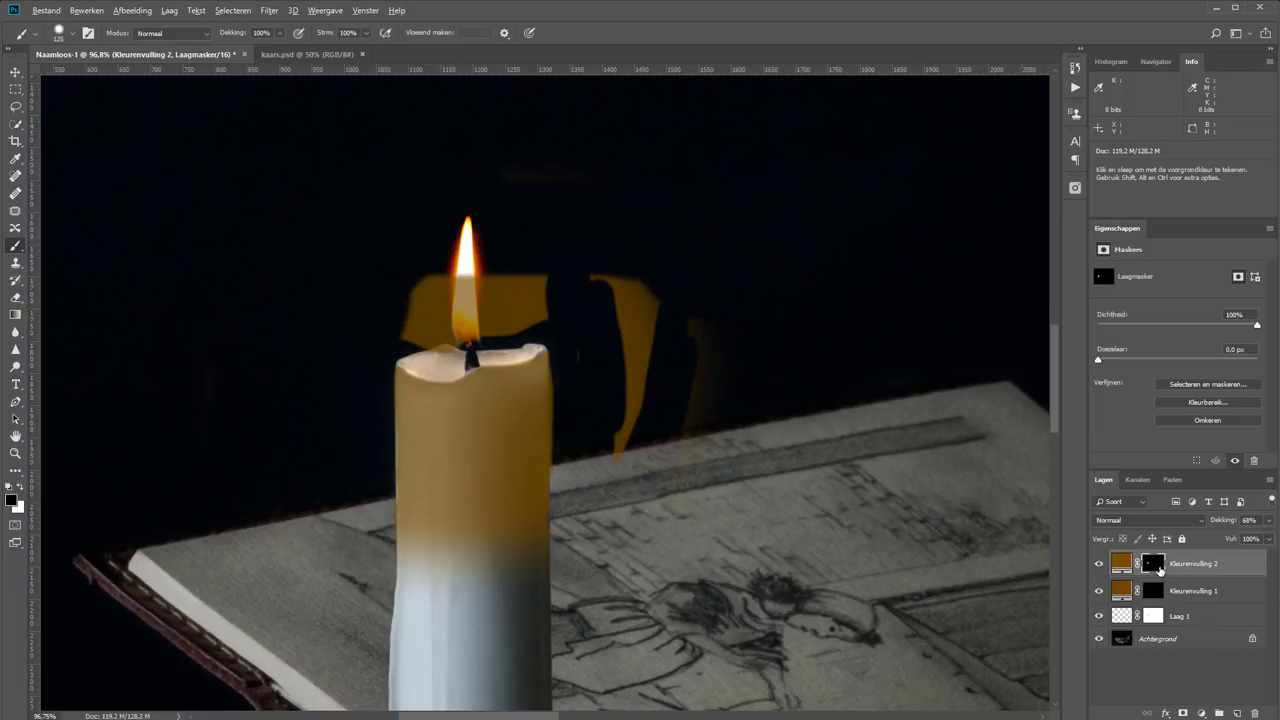
In mask view, paint out the right part and grey smudges of Kleurenvulling 2's mask.
alt+click(1154, 566)
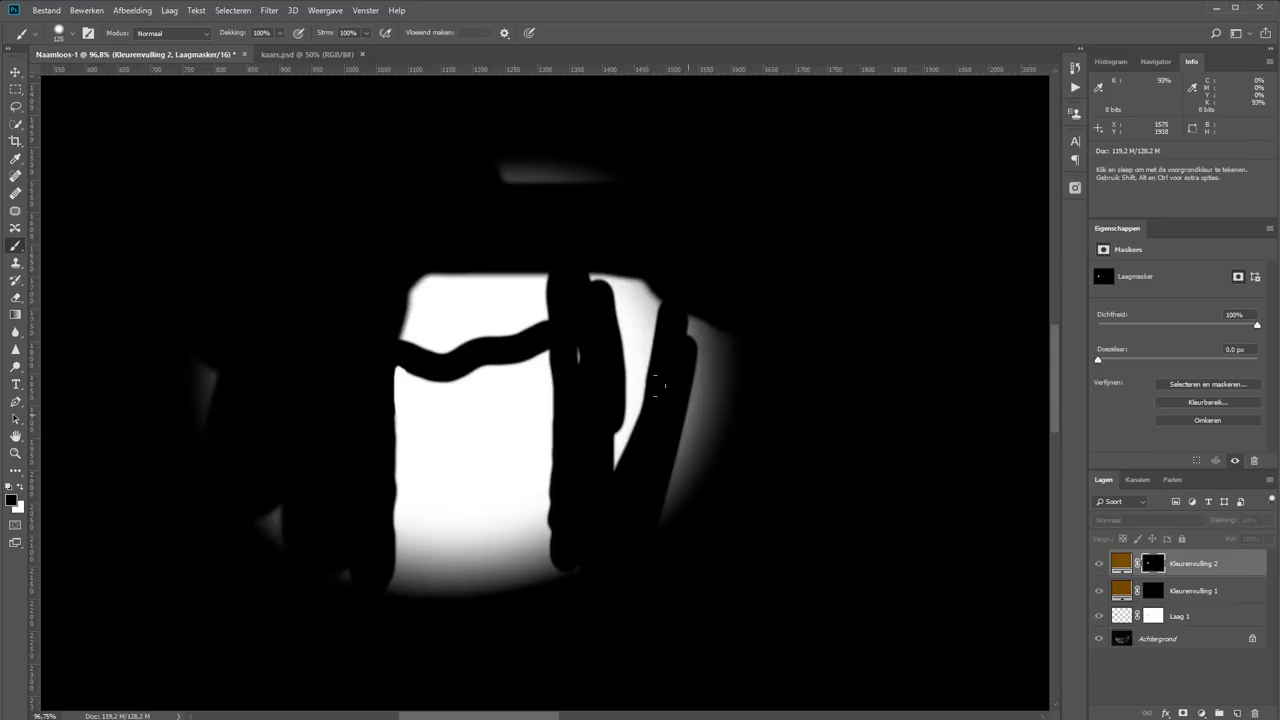
mouse_move(685, 515)
mouse_down()
mouse_move(598, 250)
mouse_move(691, 343)
mouse_move(611, 126)
mouse_move(423, 249)
mouse_move(539, 259)
mouse_move(385, 291)
mouse_up()
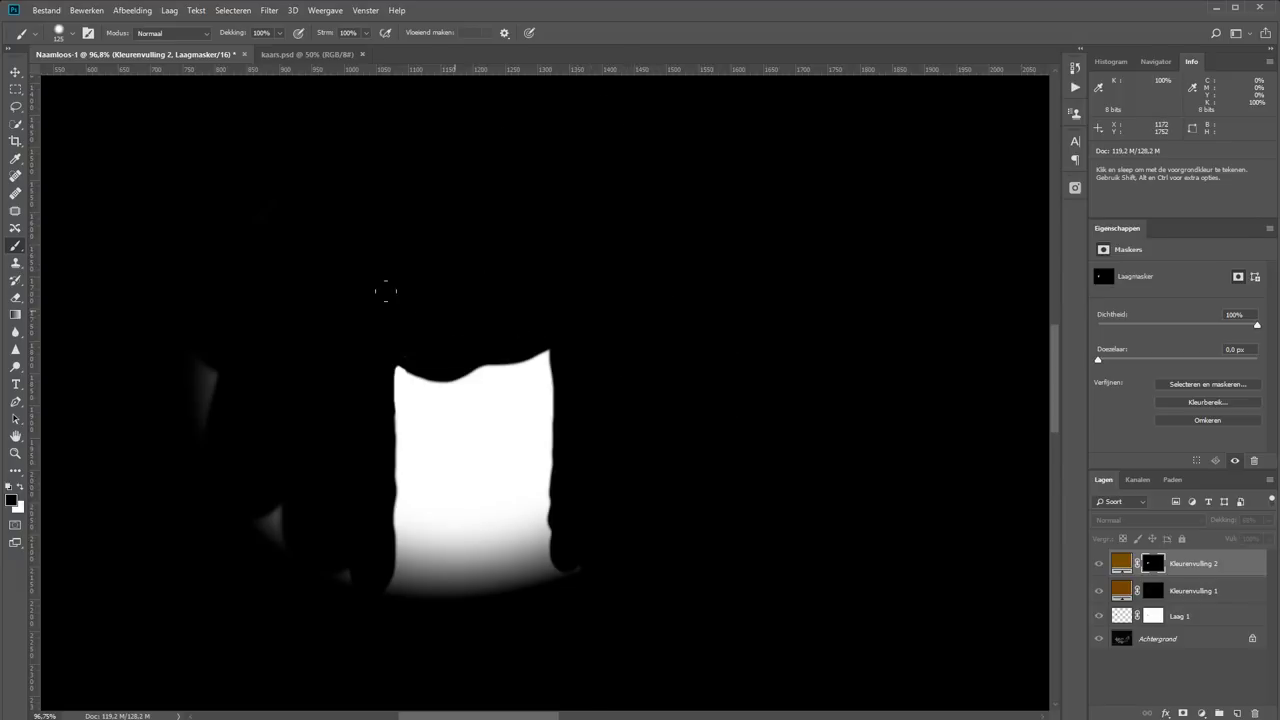
mouse_move(222, 256)
mouse_down()
mouse_move(229, 437)
mouse_move(249, 486)
mouse_up()
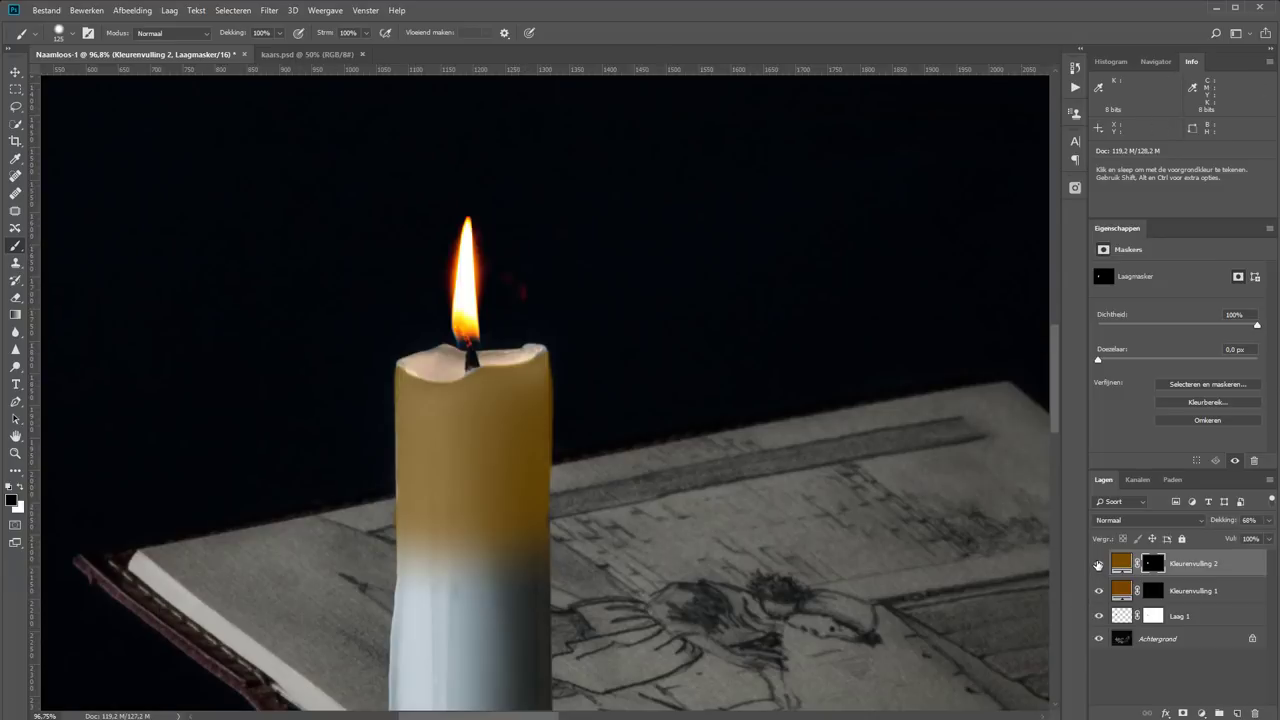
alt+click(1153, 570)
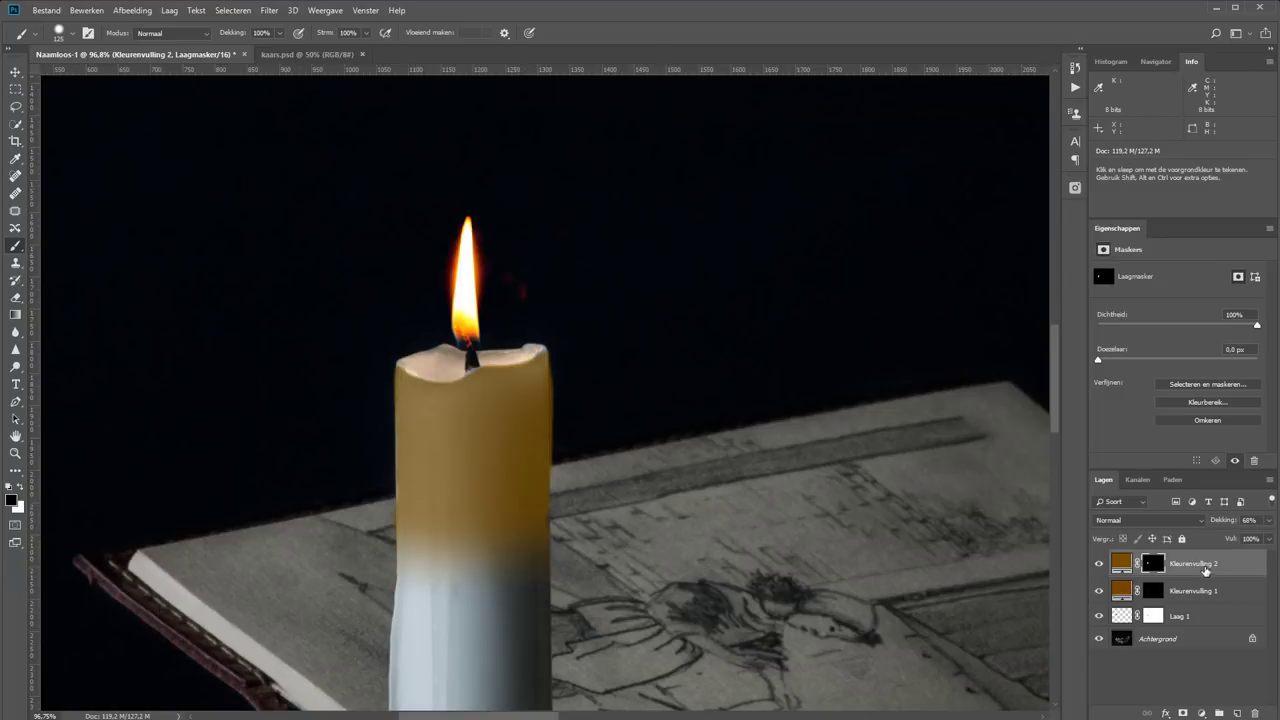
Blend Kleurenvulling 2 as Kleur tegenhouden at 43% opacity.
click(1150, 521)
click(1131, 311)
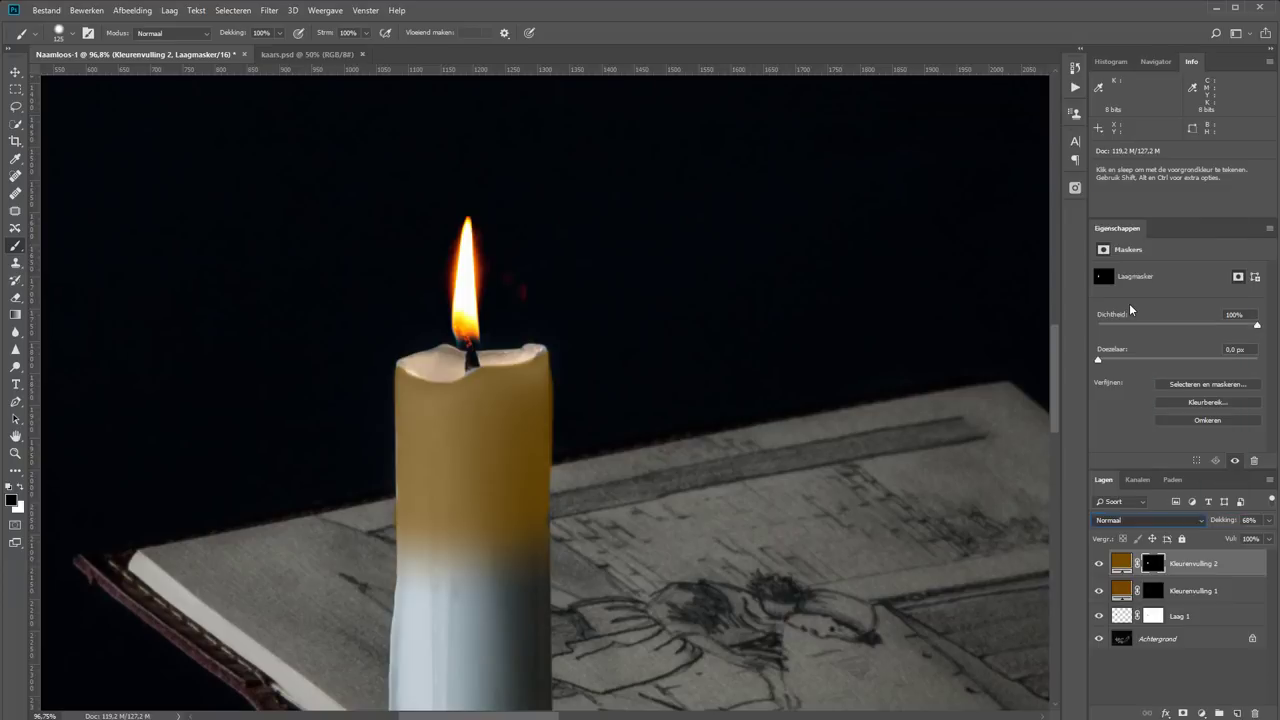
drag(1228, 521, 1208, 521)
Recolour Kleurenvulling 2 to the lighter orange #936606 and set its opacity to 32%.
click(1121, 564)
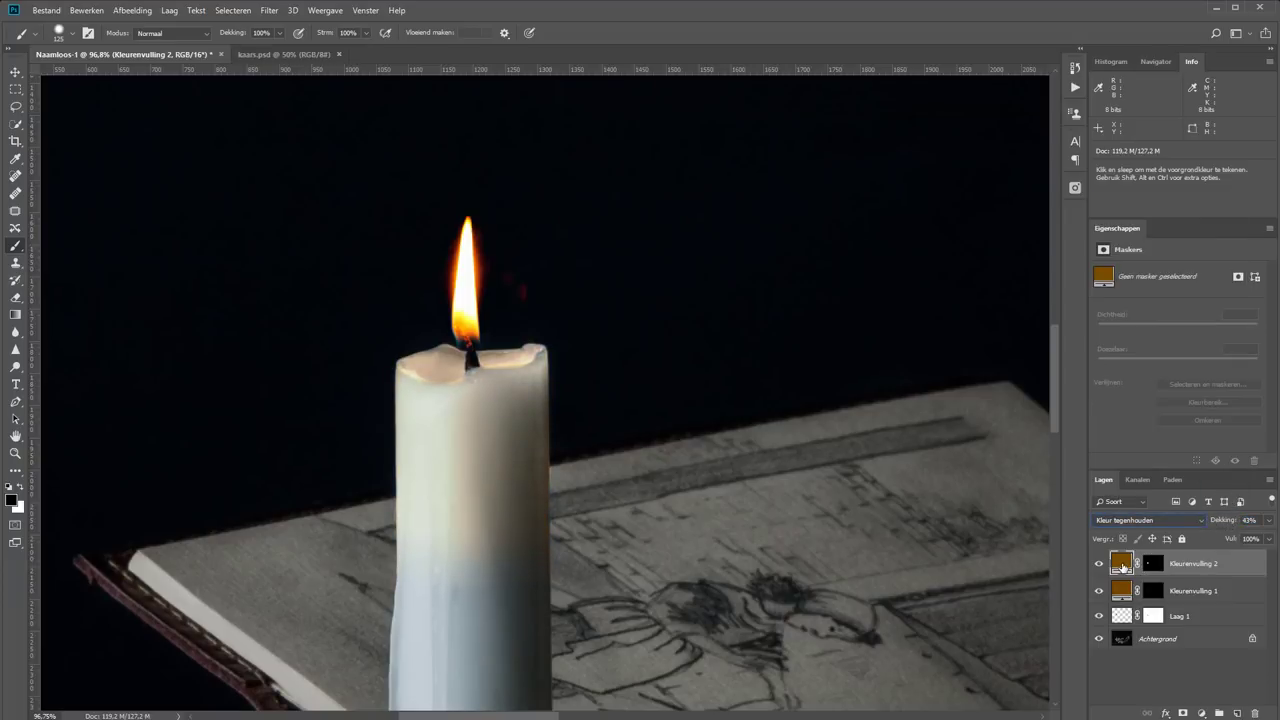
double_click(1121, 566)
drag(875, 465, 882, 440)
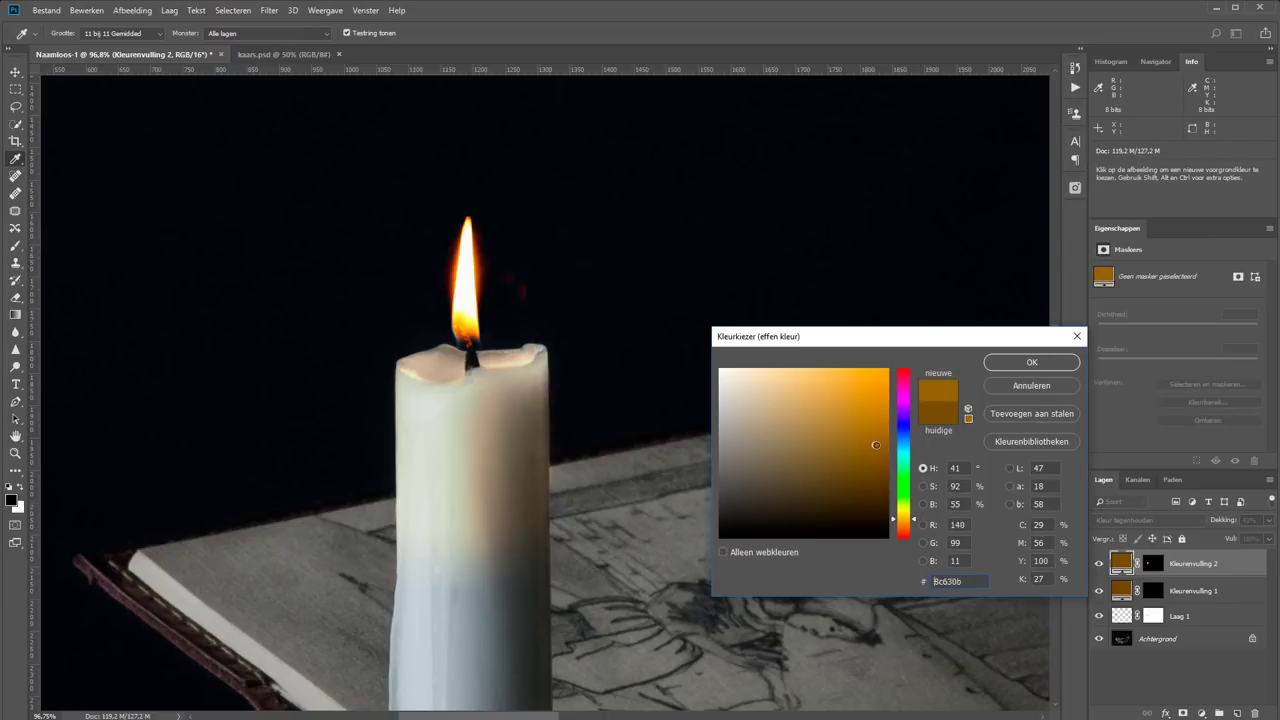
key(Return)
key(3)
key(2)
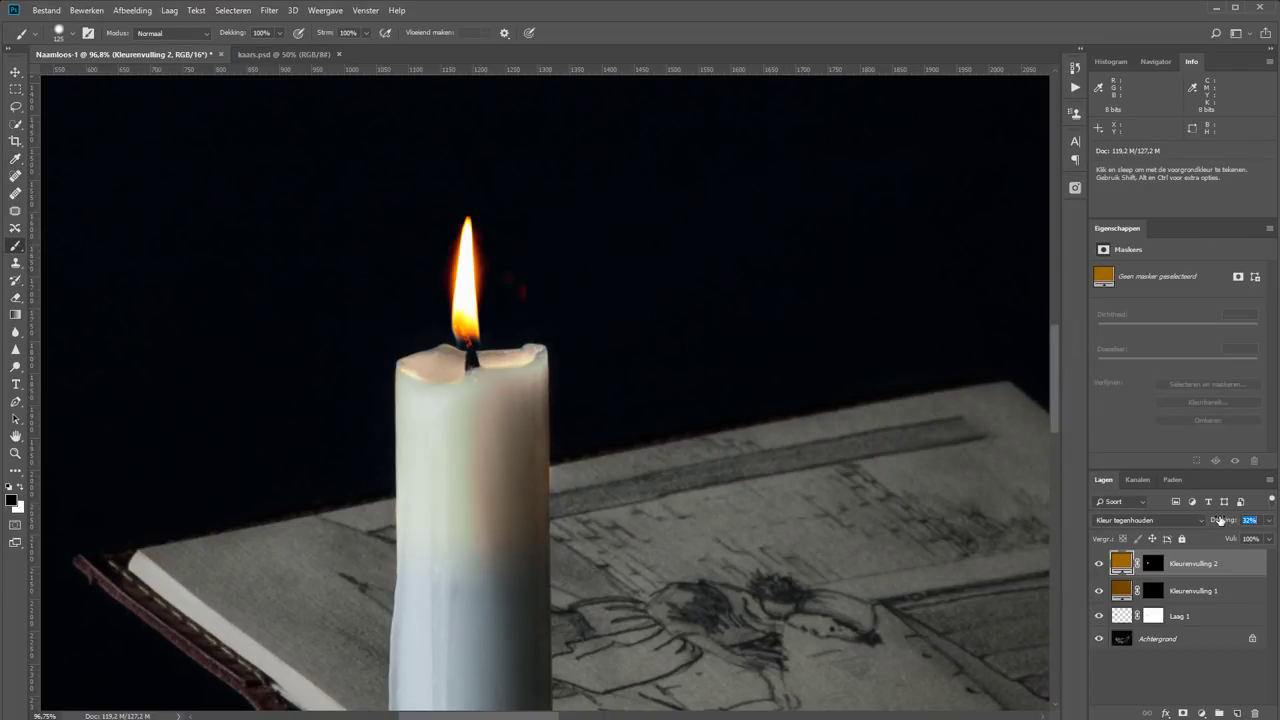
Fit the view, prepare a 500 px soft brush on the mask, and also select Kleurenvulling 1.
key(z)
click(384, 33)
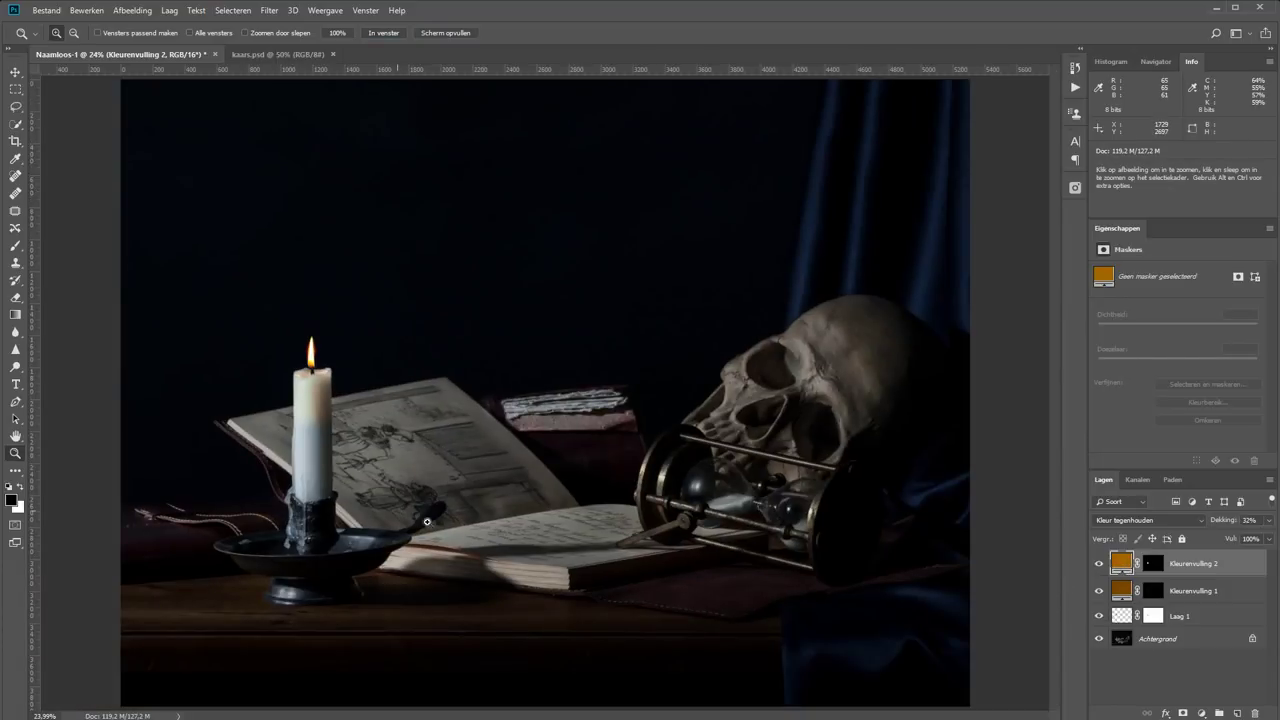
key(b)
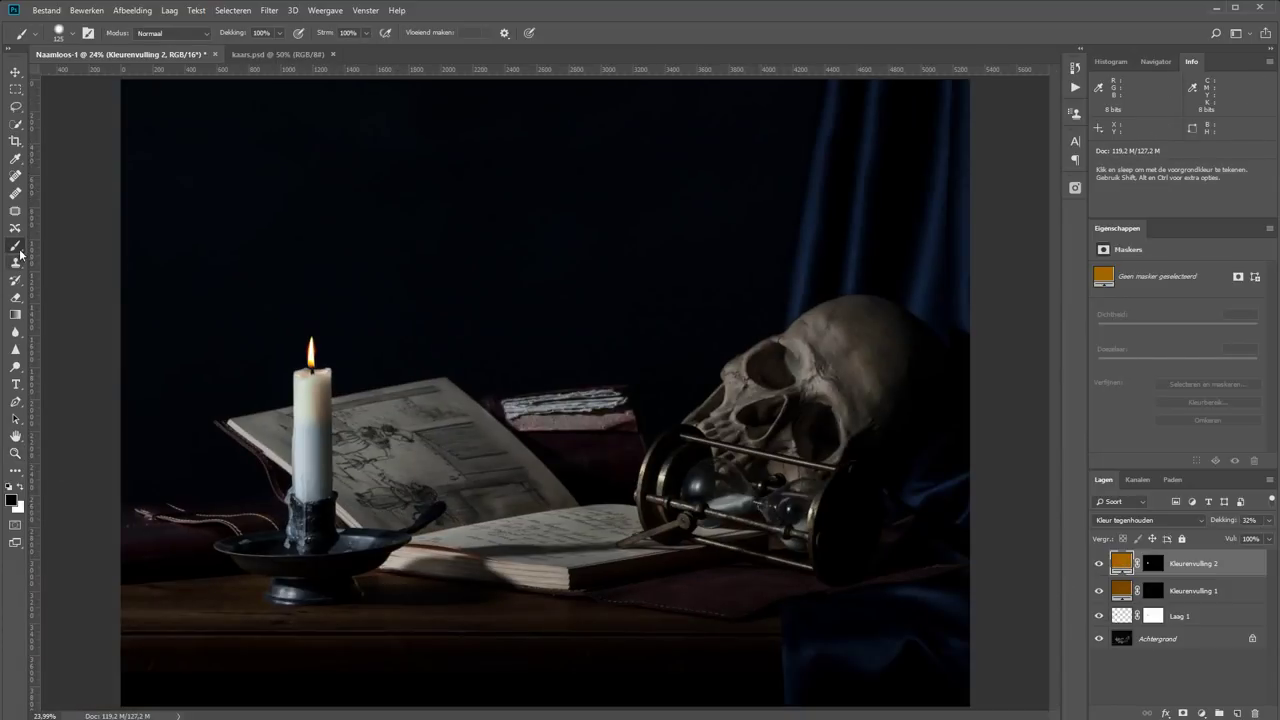
click(1155, 564)
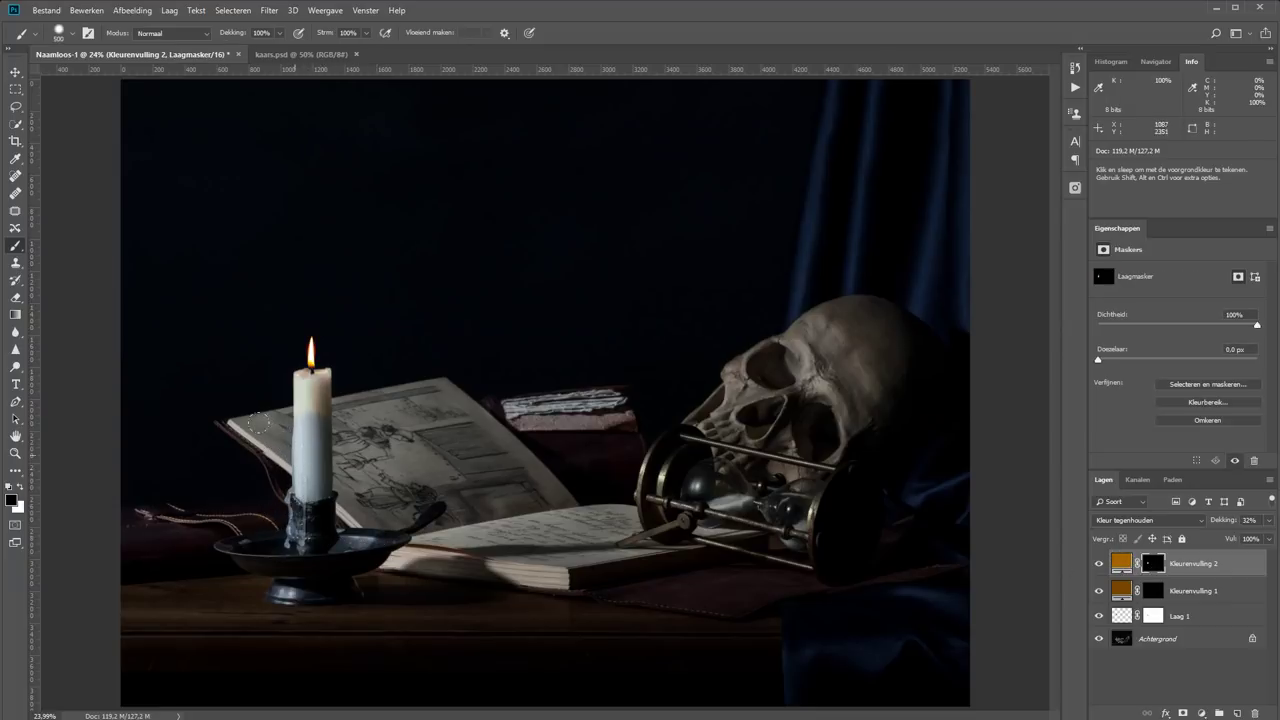
right_click(230, 464)
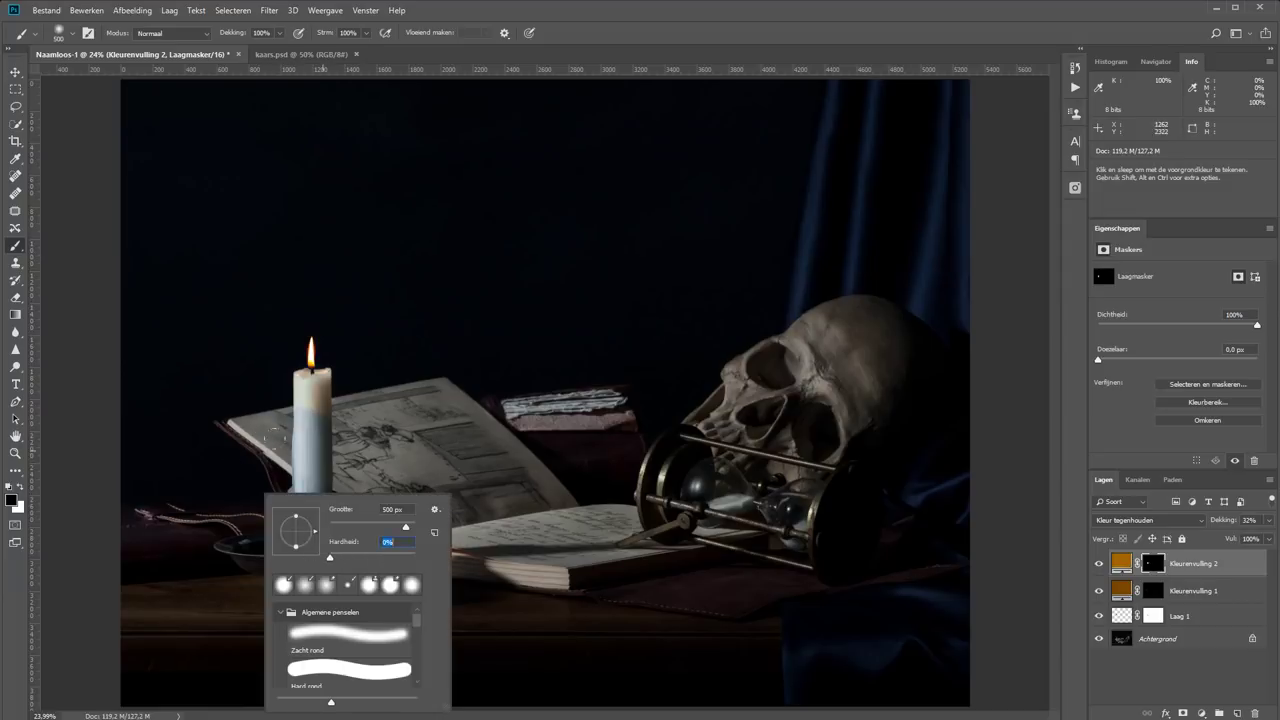
key(Return)
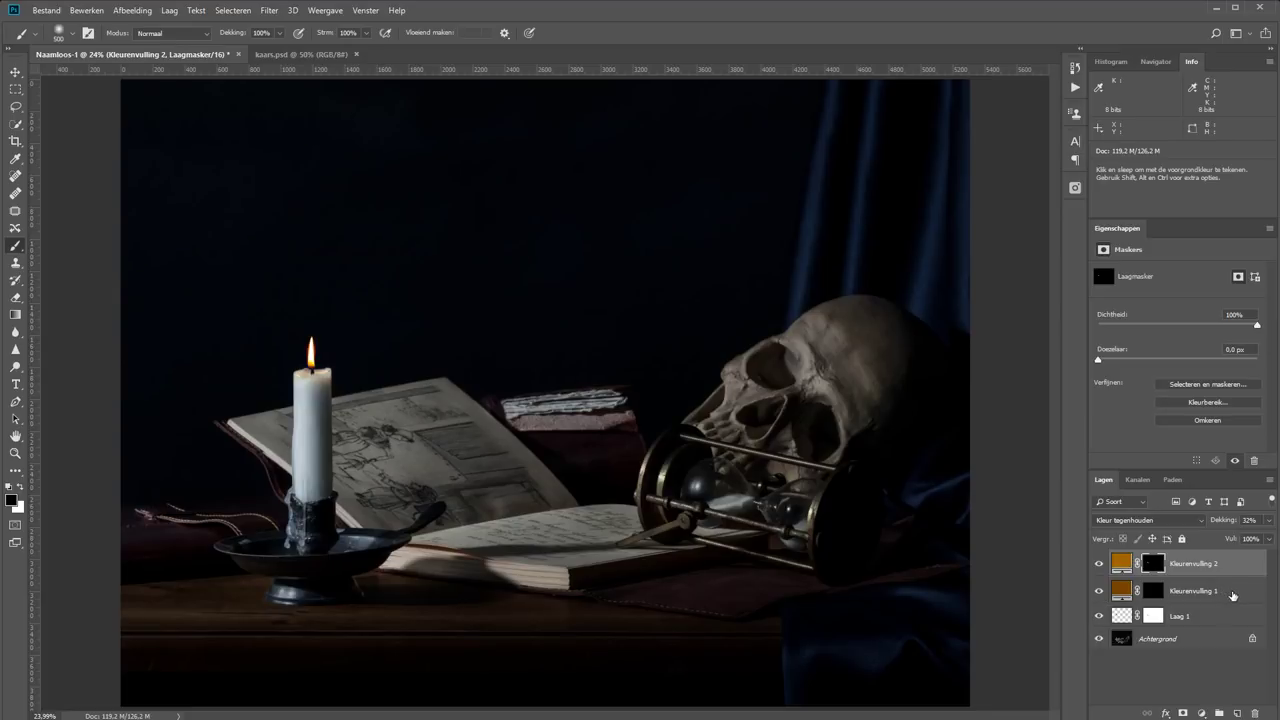
shift+click(1233, 595)
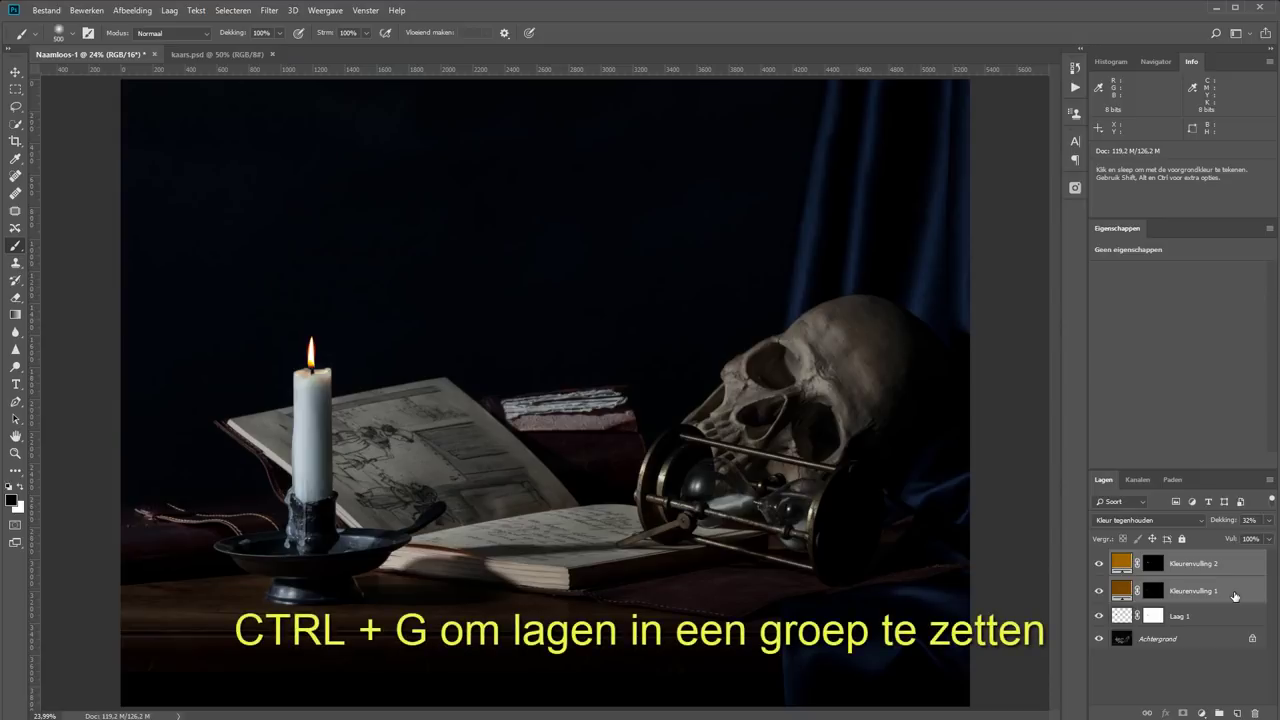
Group Kleurenvulling 1 and 2 with Ctrl+G and name the group 'top kaars'.
key(ctrl+g)
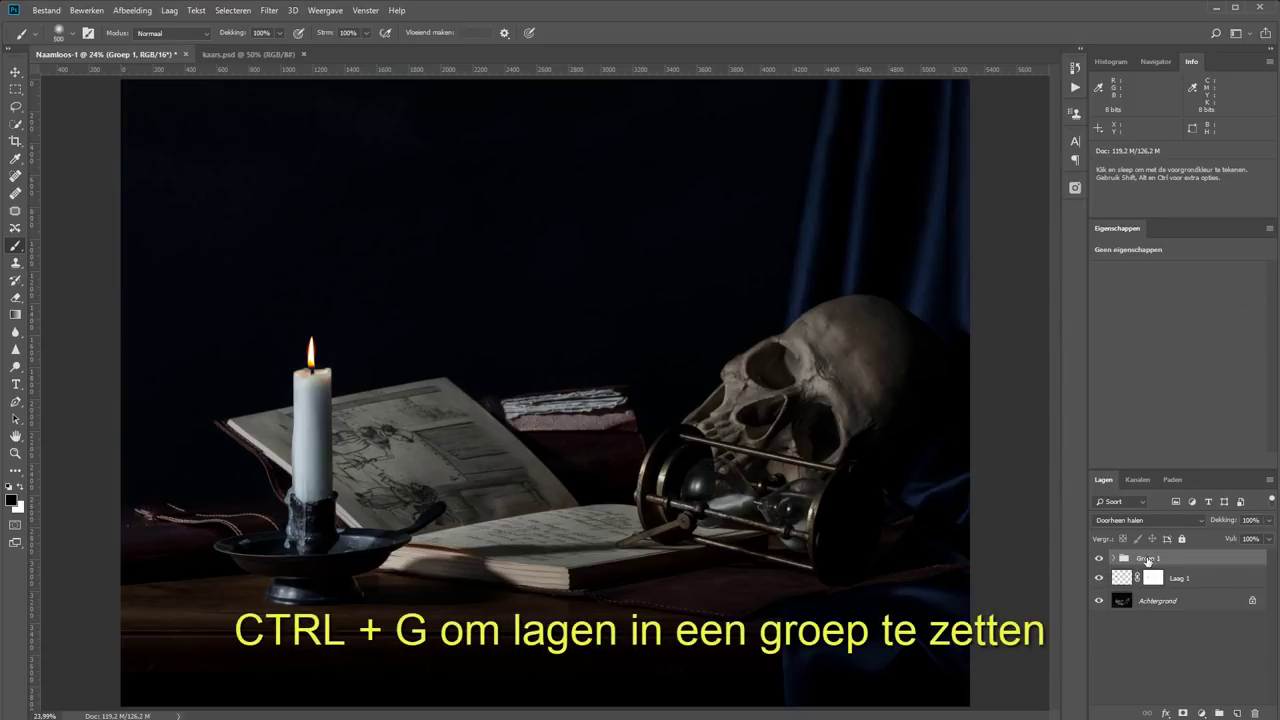
double_click(1150, 558)
text(top kaars)
key(Return)
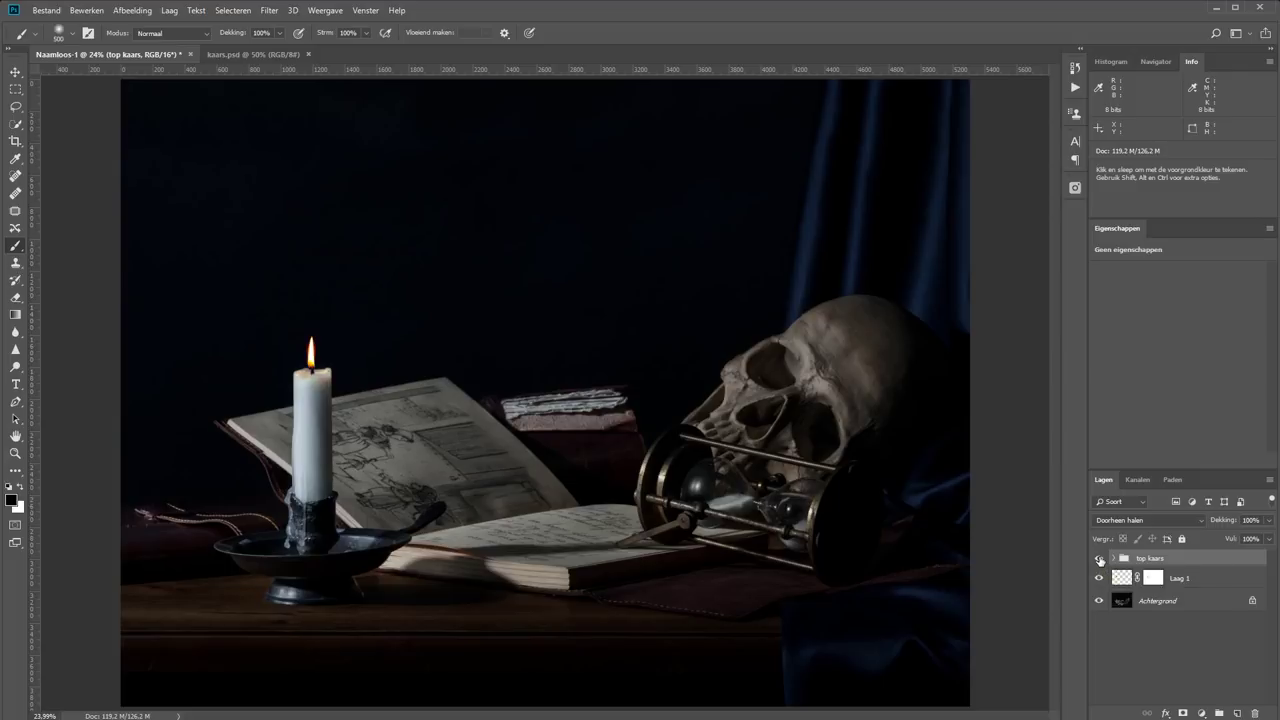
Add a #7d5200 solid colour fill layer and invert its mask to fully black.
click(1201, 712)
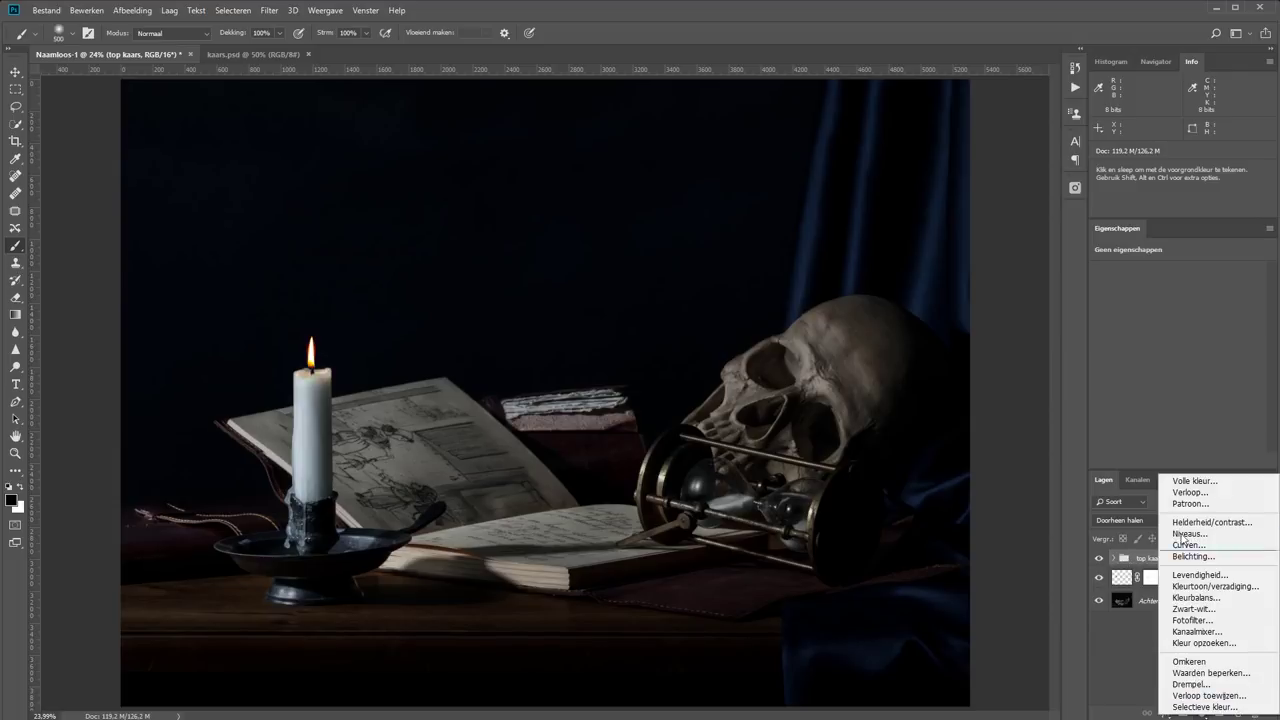
click(1187, 482)
text(7d5200)
key(Return)
key(b)
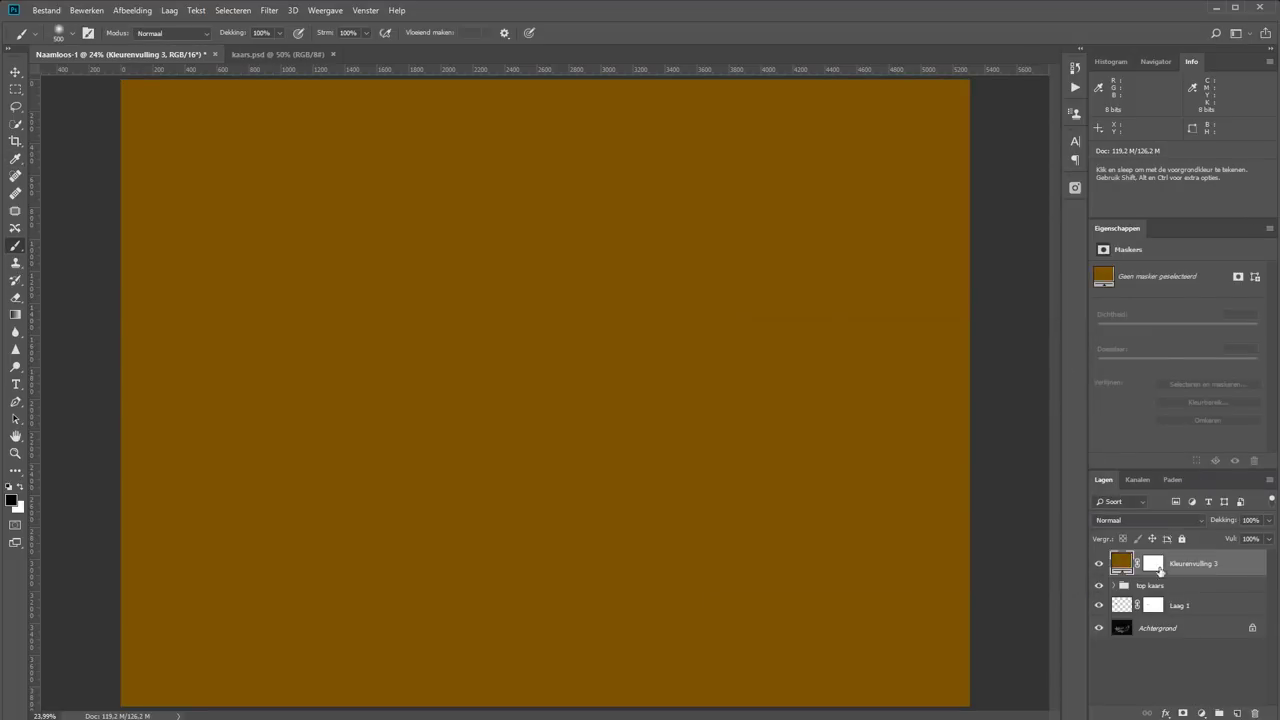
click(1153, 566)
key(ctrl+i)
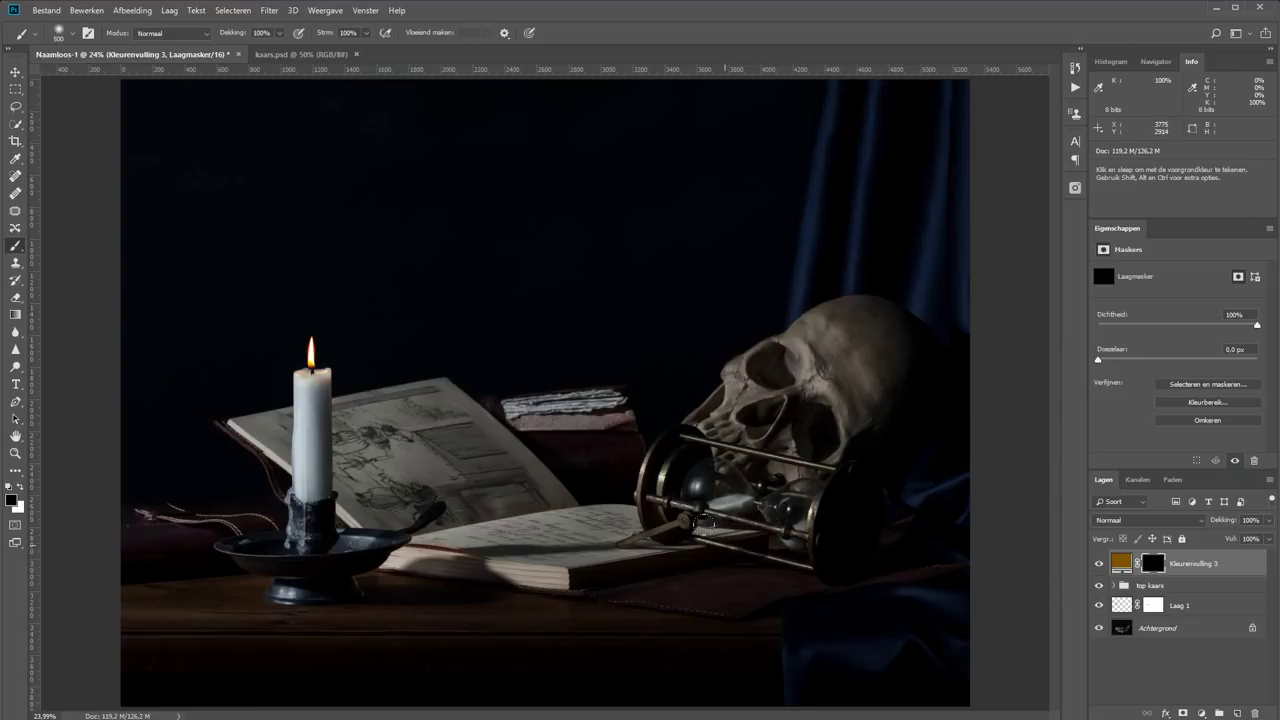
click(17, 318)
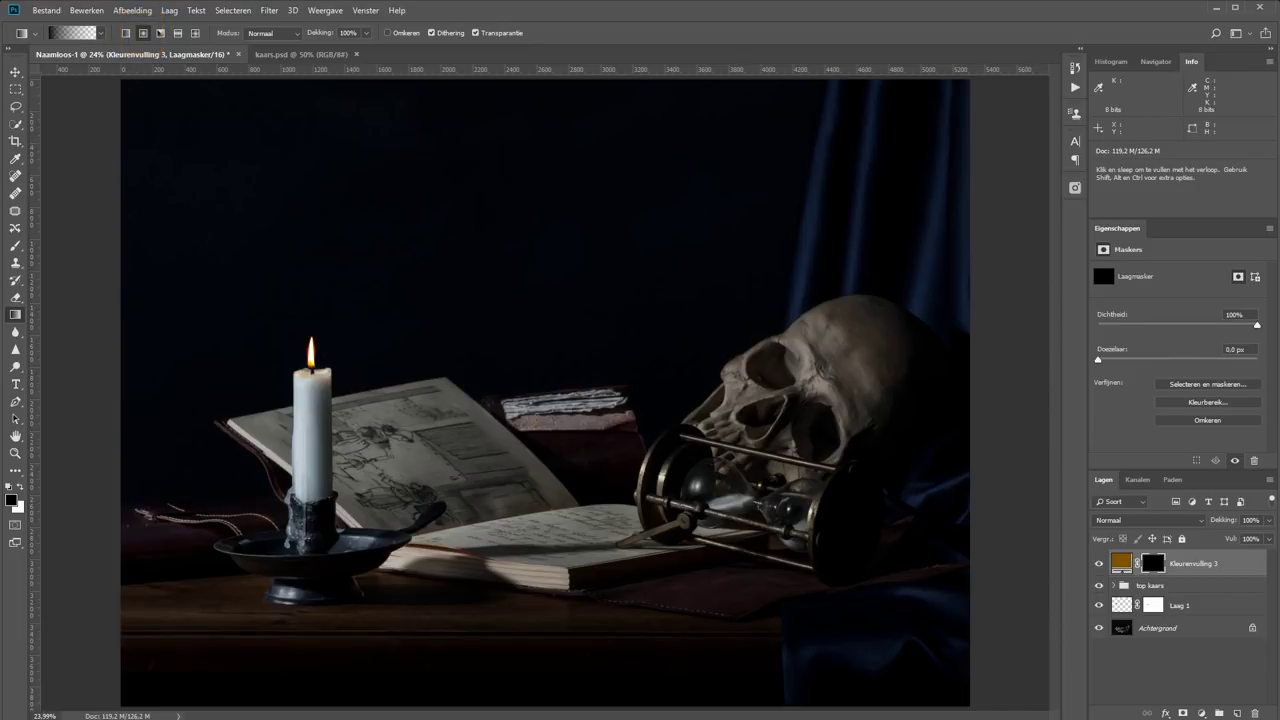
Drag a white radial gradient from the flame on Kleurenvulling 3's mask and blend it Kleur tegenhouden.
click(21, 488)
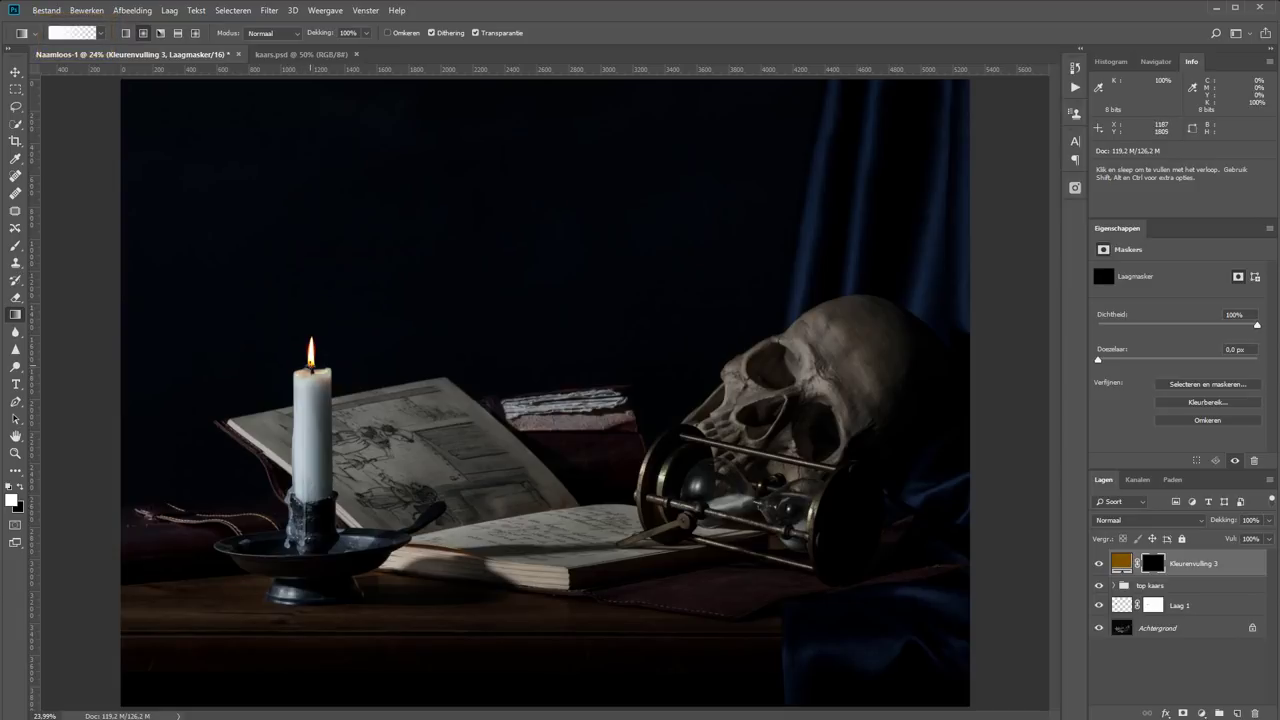
drag(313, 367, 629, 410)
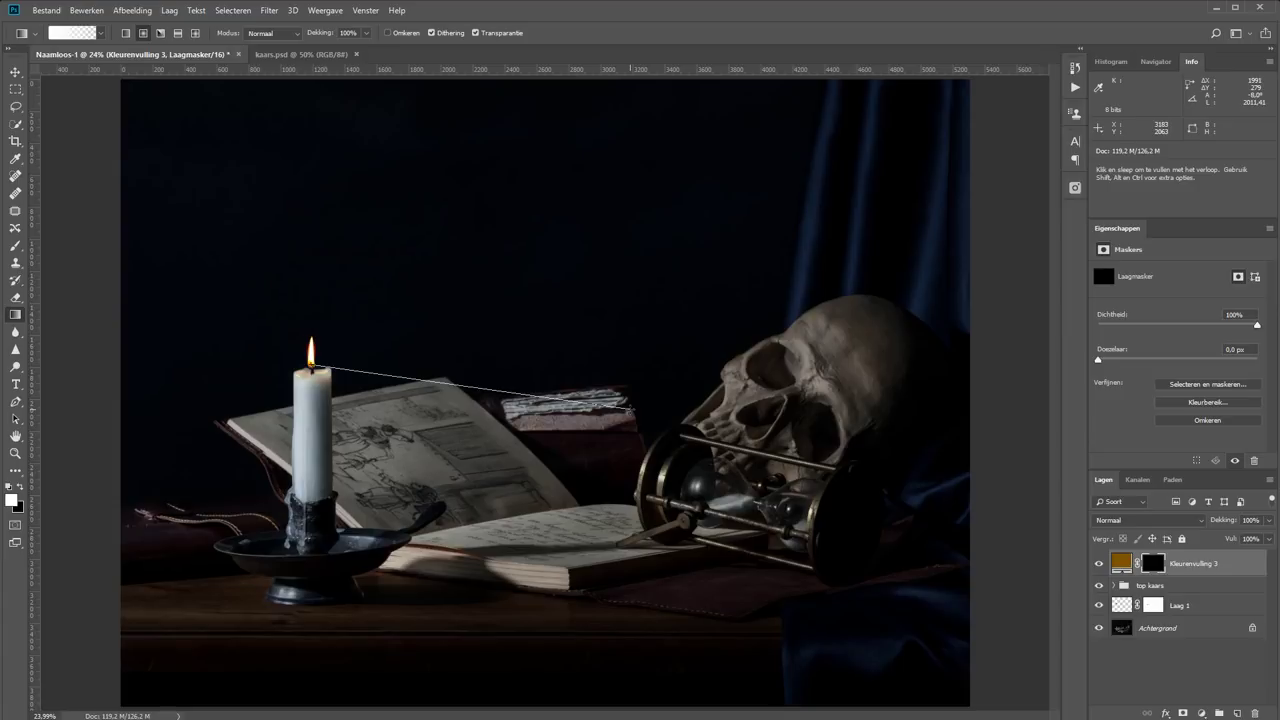
drag(631, 409, 629, 410)
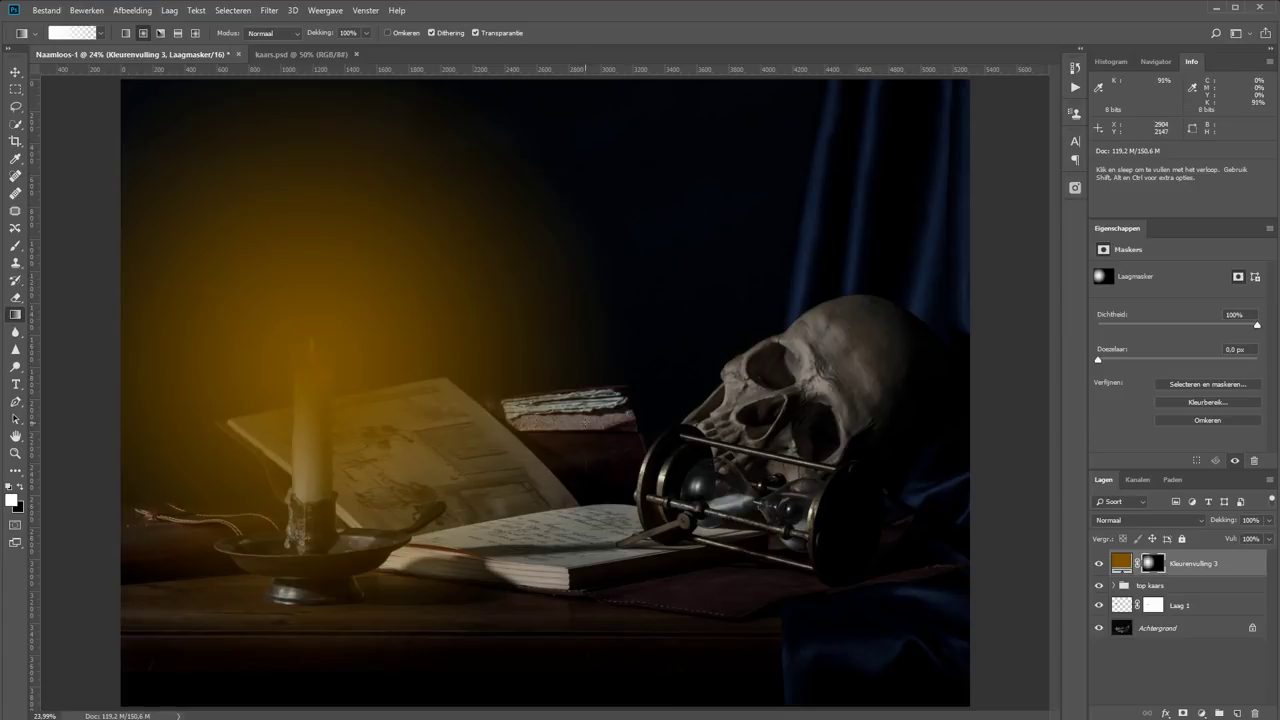
click(1130, 521)
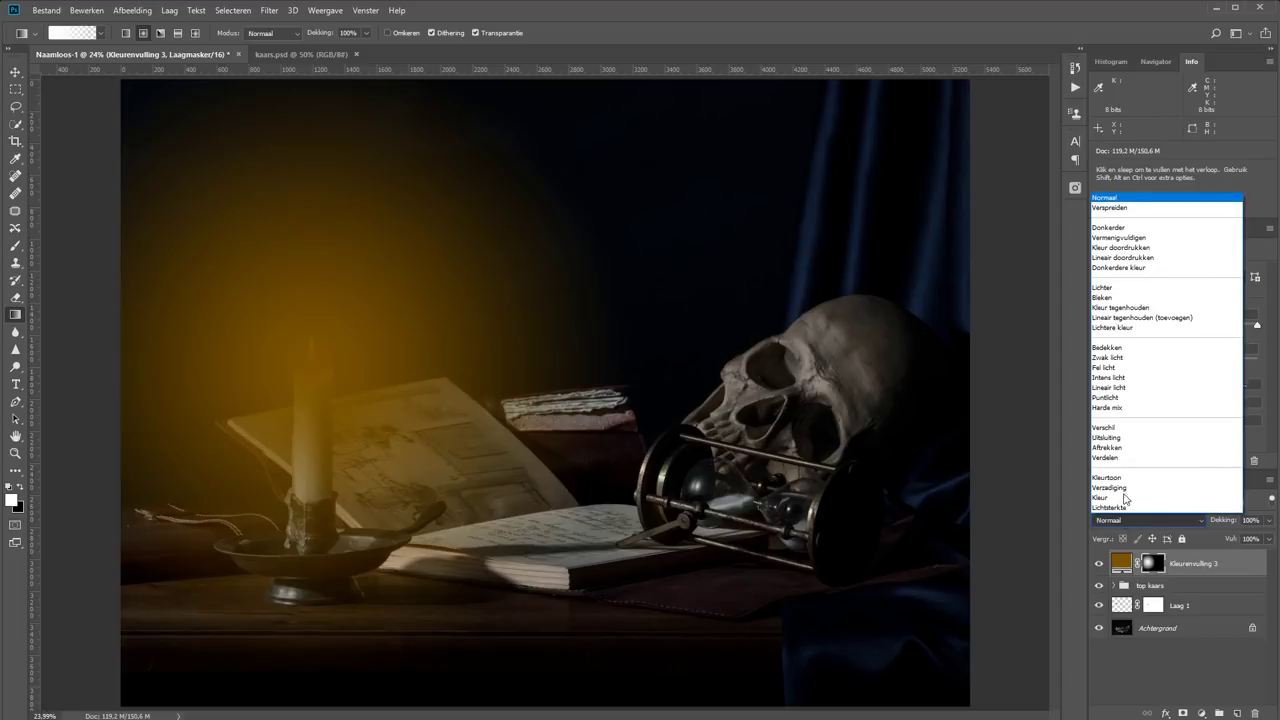
click(1133, 308)
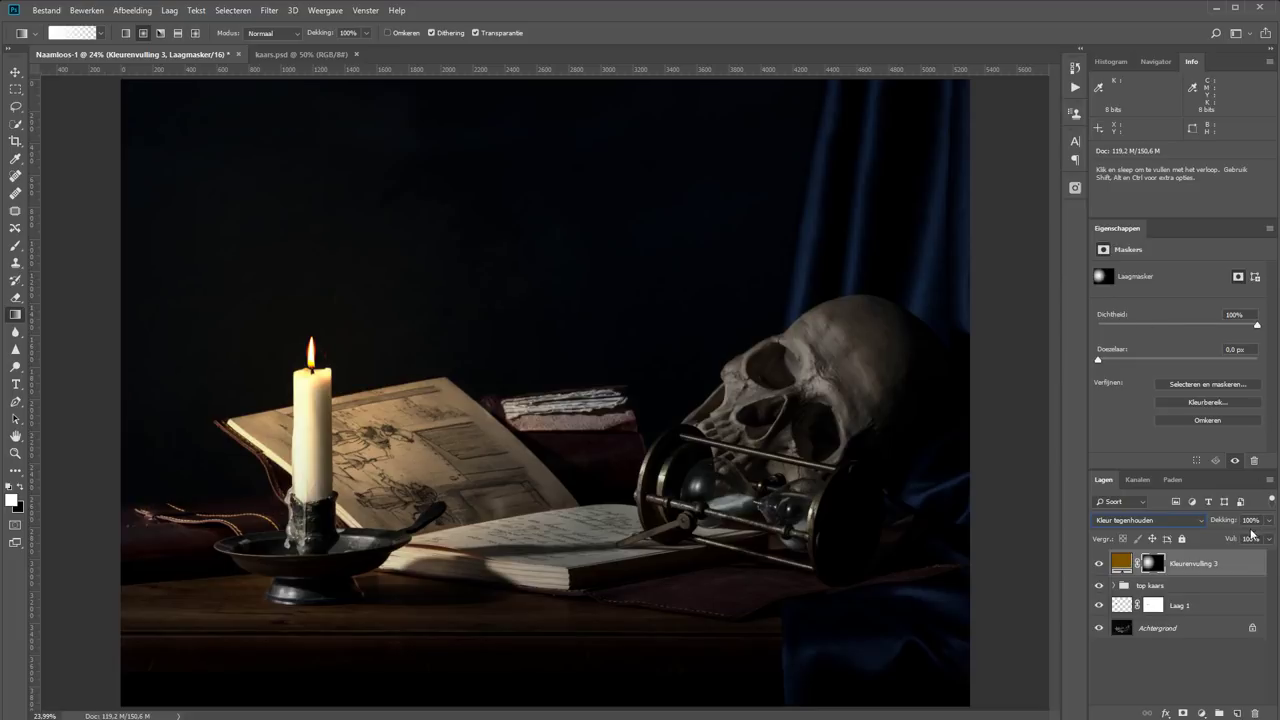
Add a rich orange solid colour fill layer blended as Kleur tegenhouden.
click(1202, 713)
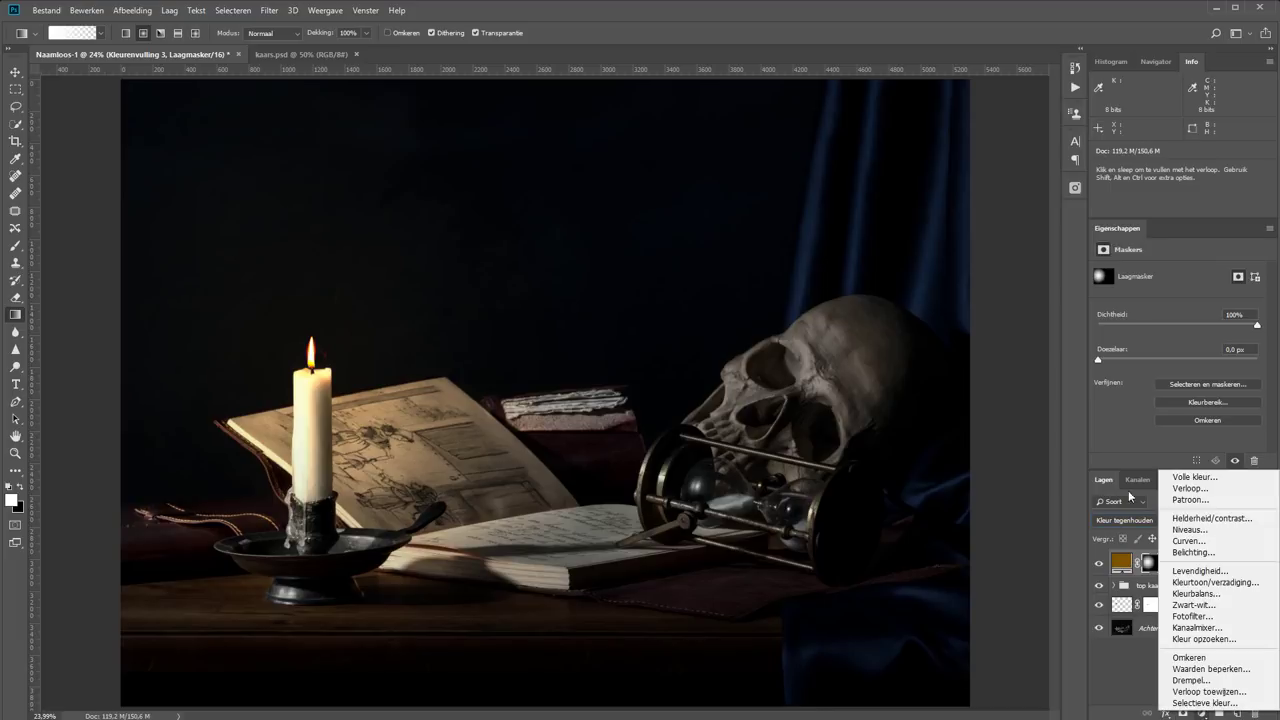
click(1195, 477)
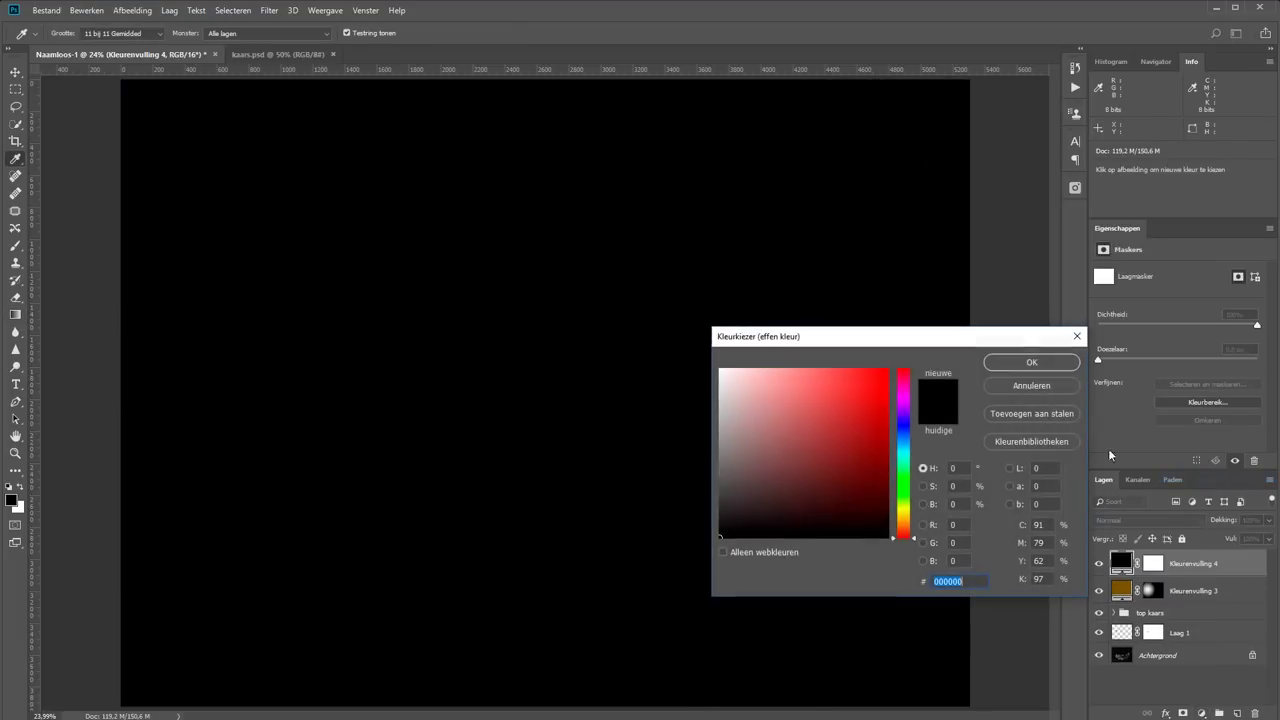
click(903, 520)
click(876, 450)
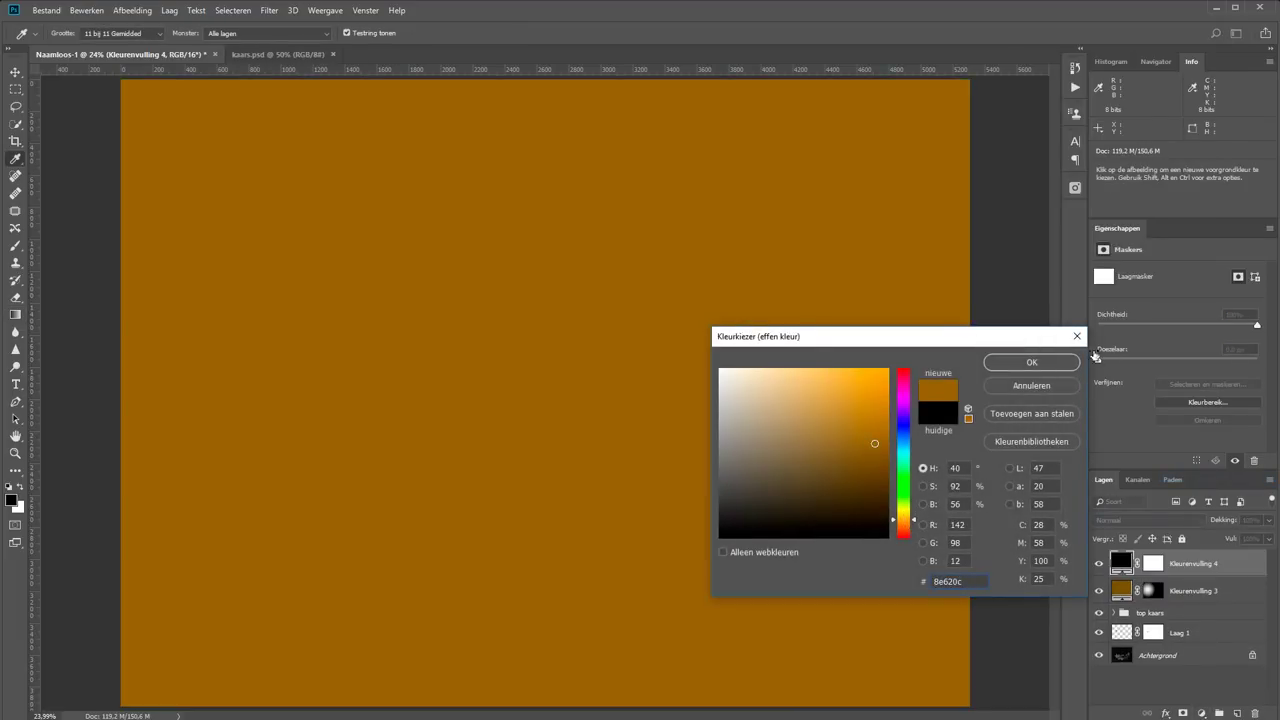
click(1050, 362)
click(1149, 519)
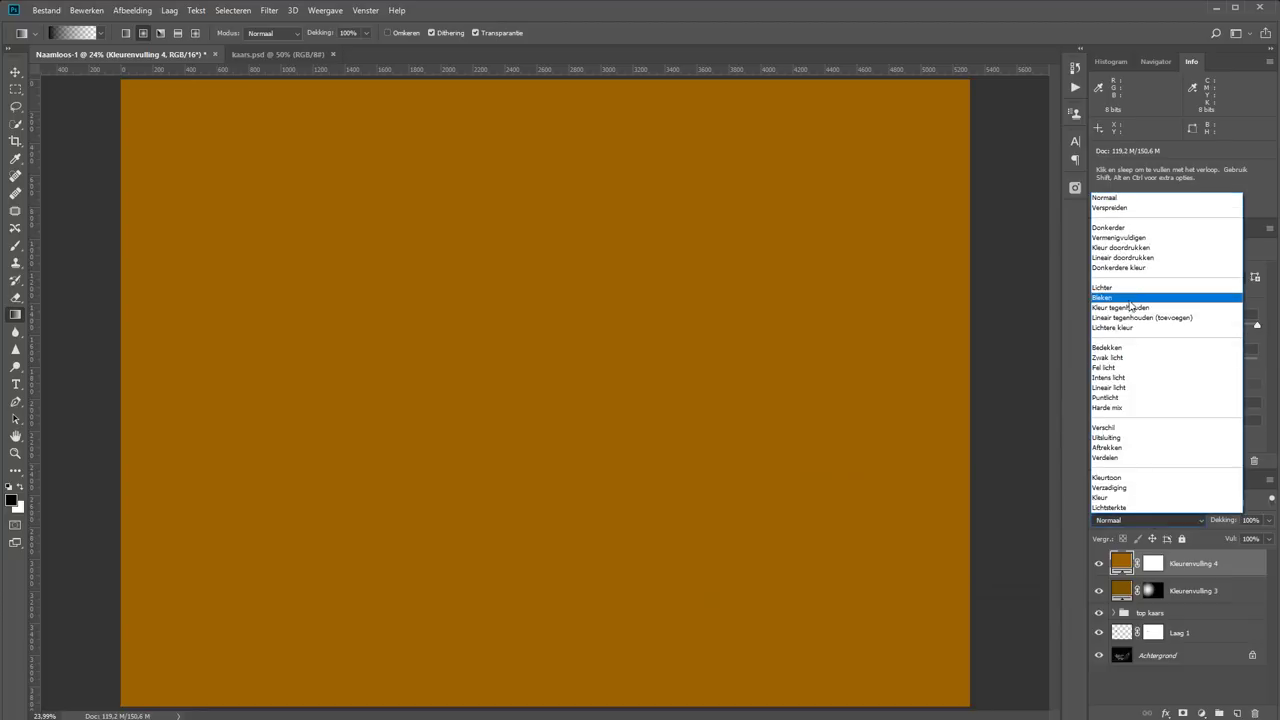
click(1133, 312)
Fade its mask with a white-to-black gradient from candle to skull, and set opacity to 49%.
click(1154, 564)
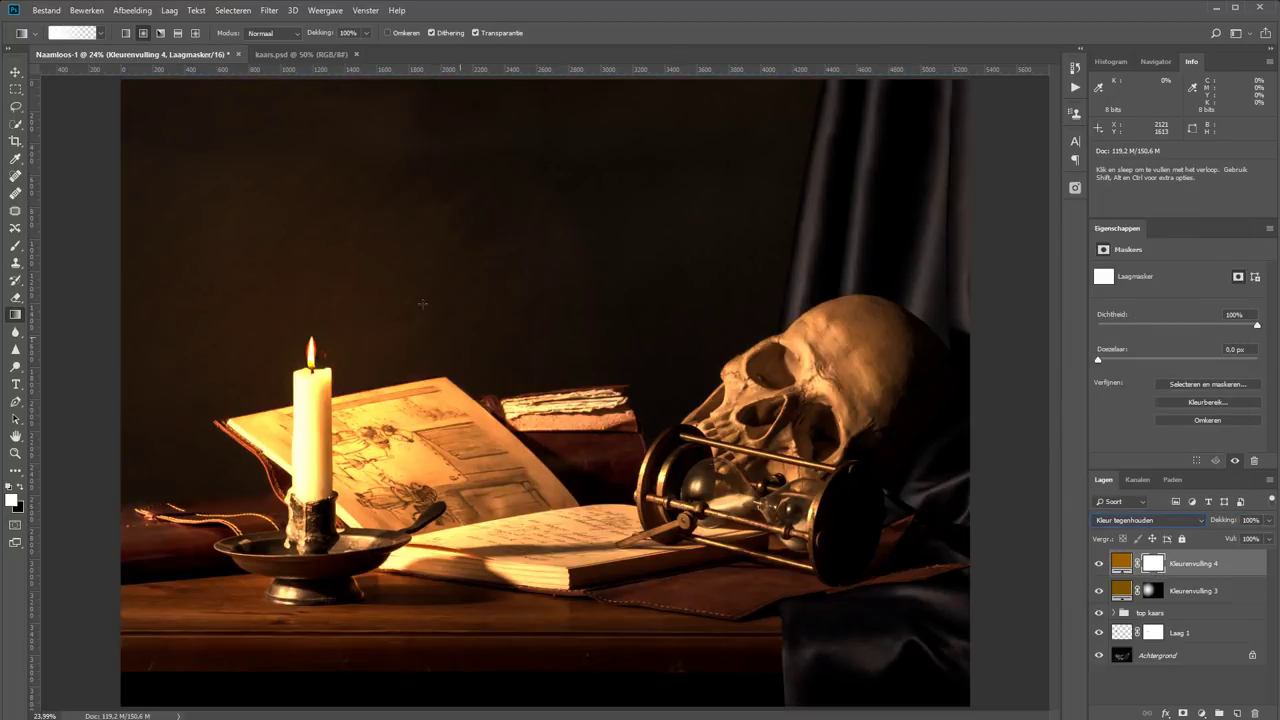
click(101, 33)
click(31, 60)
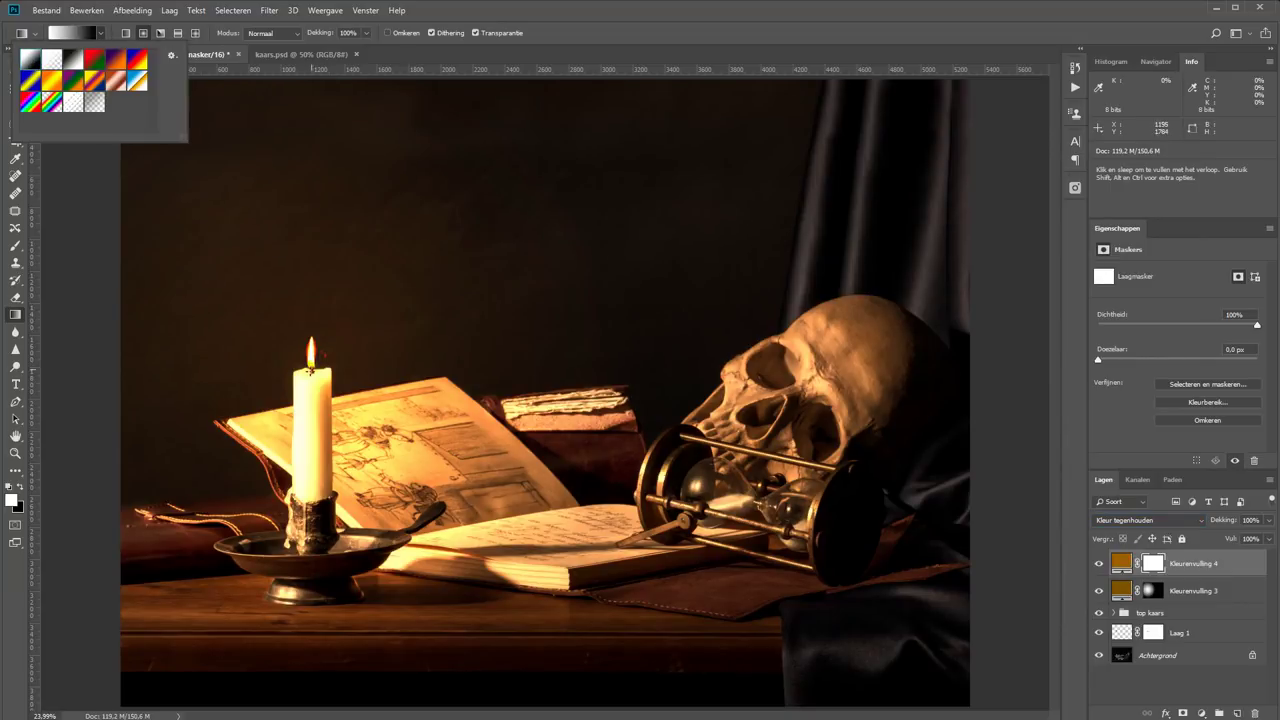
drag(312, 370, 938, 405)
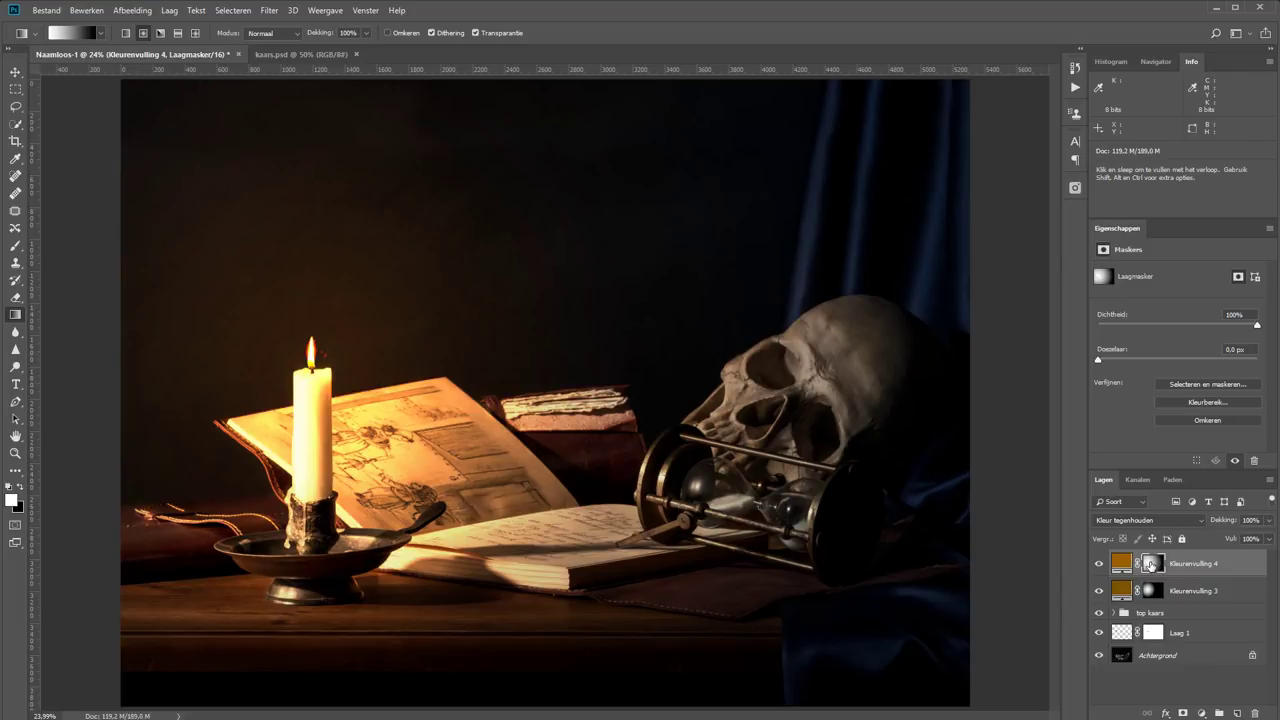
alt+click(1153, 564)
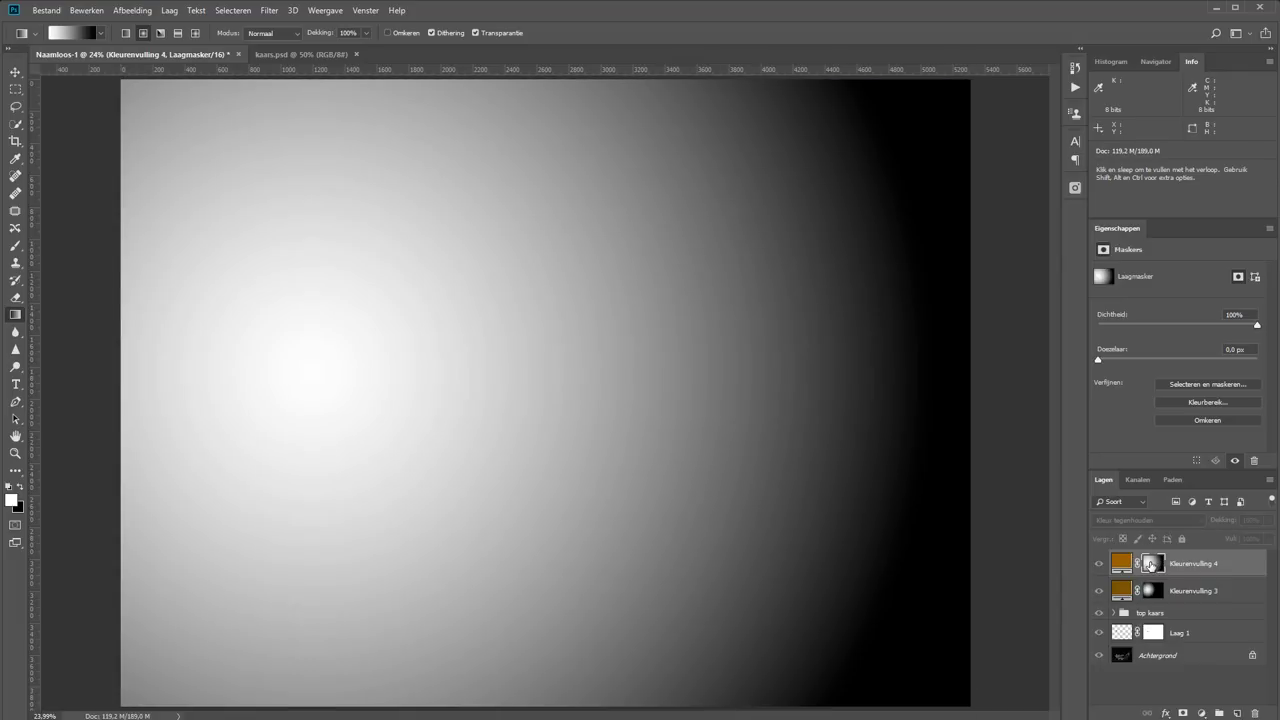
click(1124, 566)
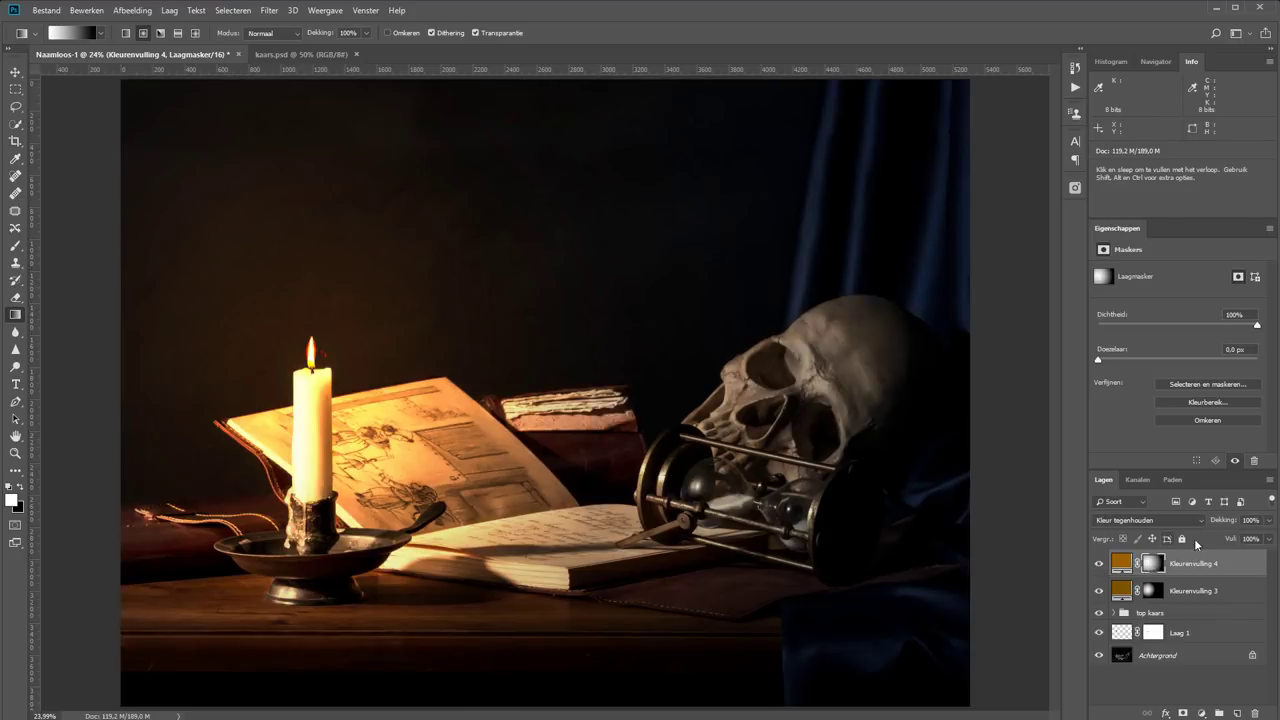
drag(1230, 522, 1198, 525)
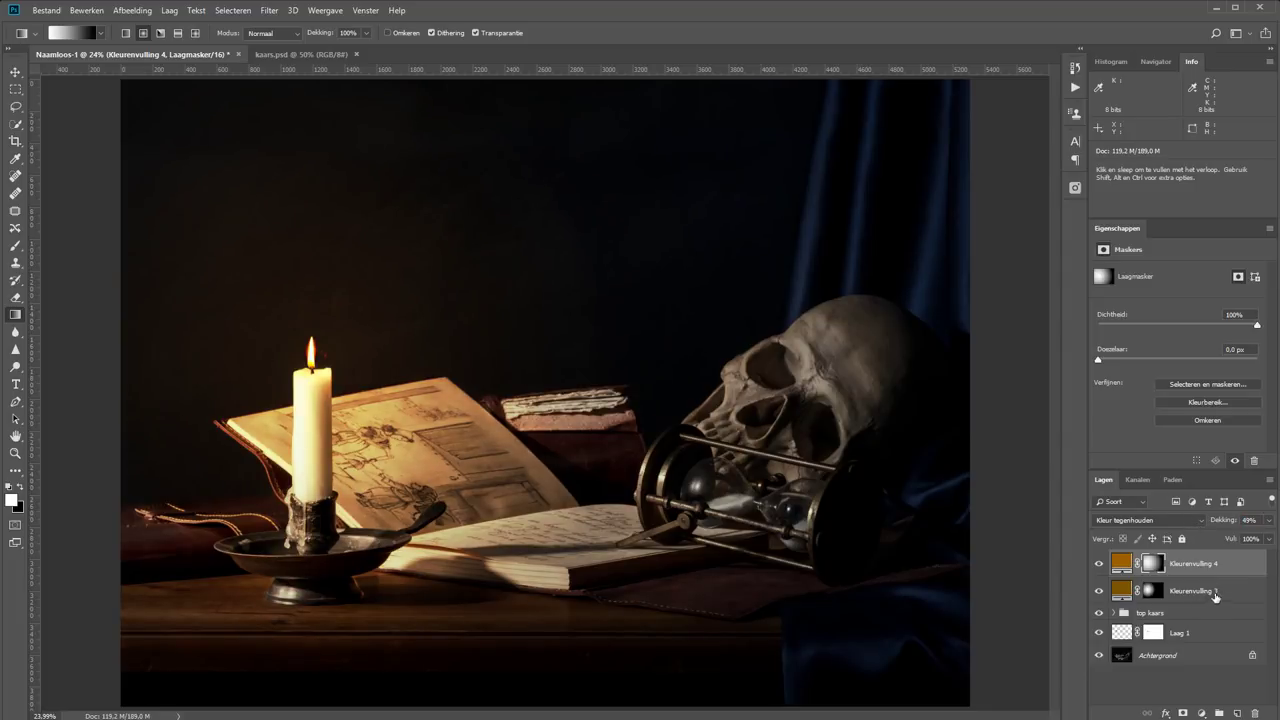
Group Kleurenvulling 3 and 4 into a group named 'gloed' with a white layer mask.
shift+click(1240, 597)
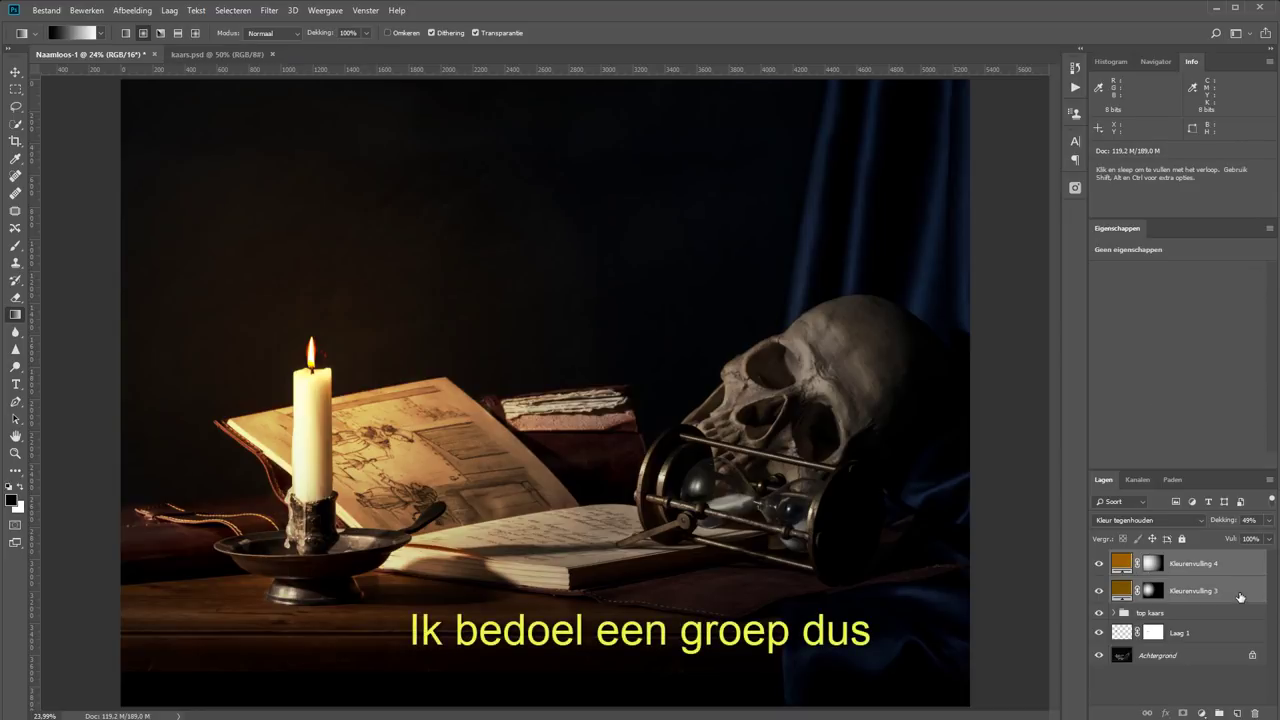
key(ctrl+g)
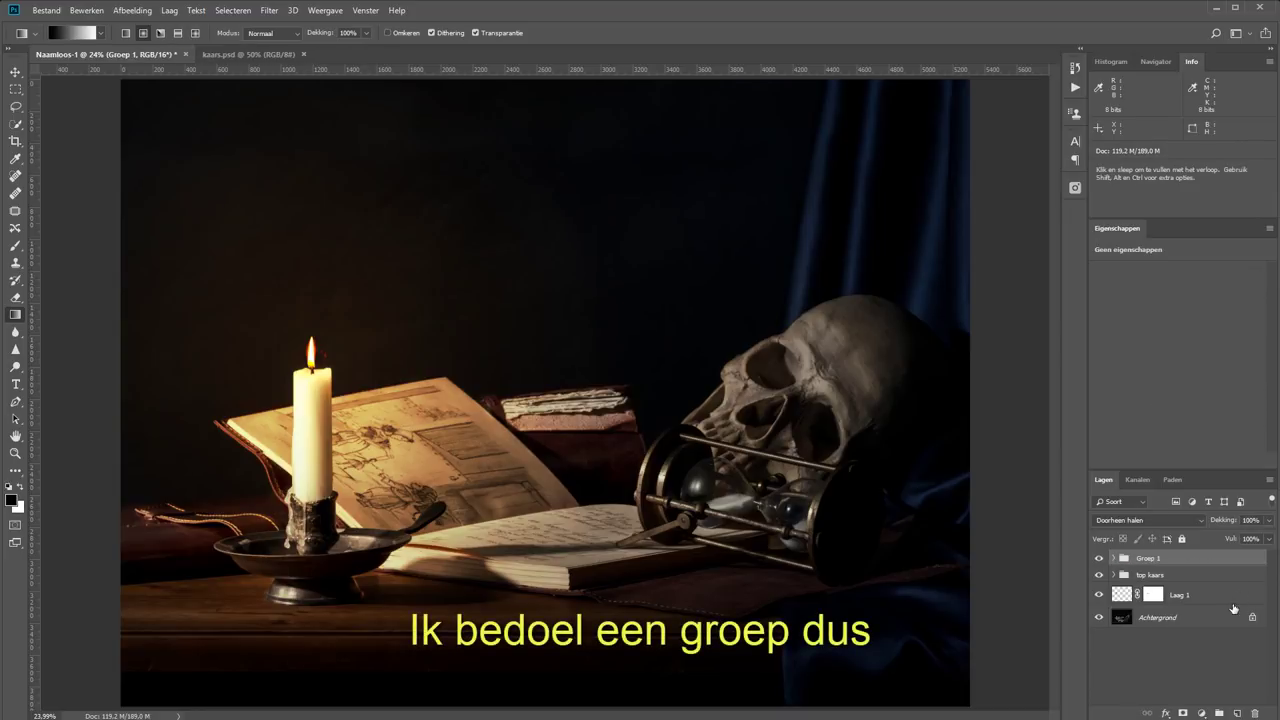
double_click(1141, 563)
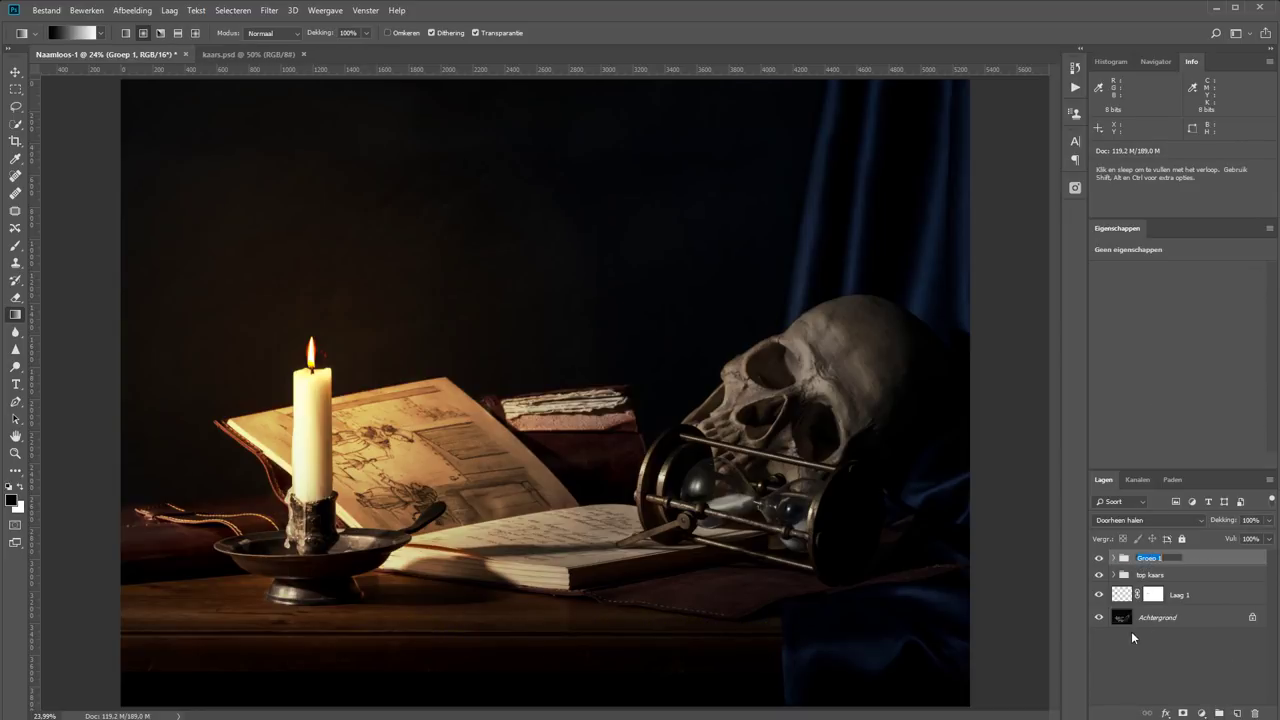
text(cloed)
key(Return)
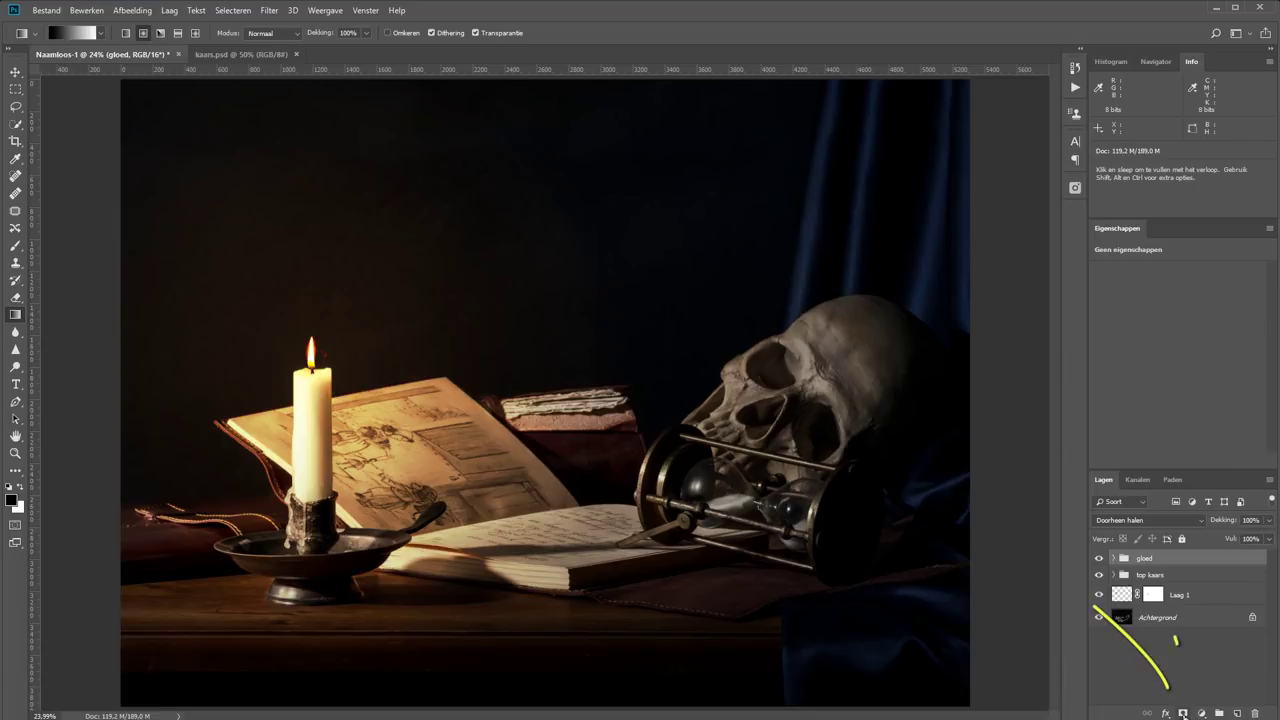
click(1182, 713)
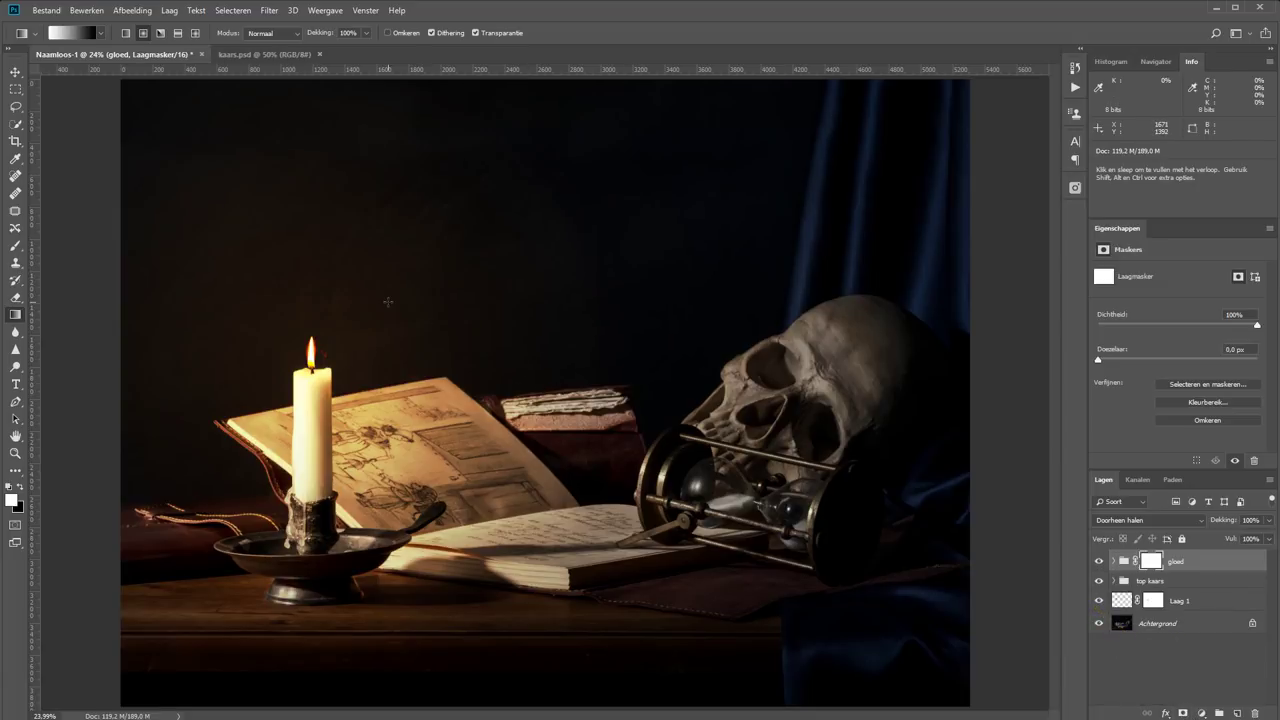
Zoom in on the candle and book, and set up a black brush of about 97 px.
key(z)
drag(194, 302, 440, 590)
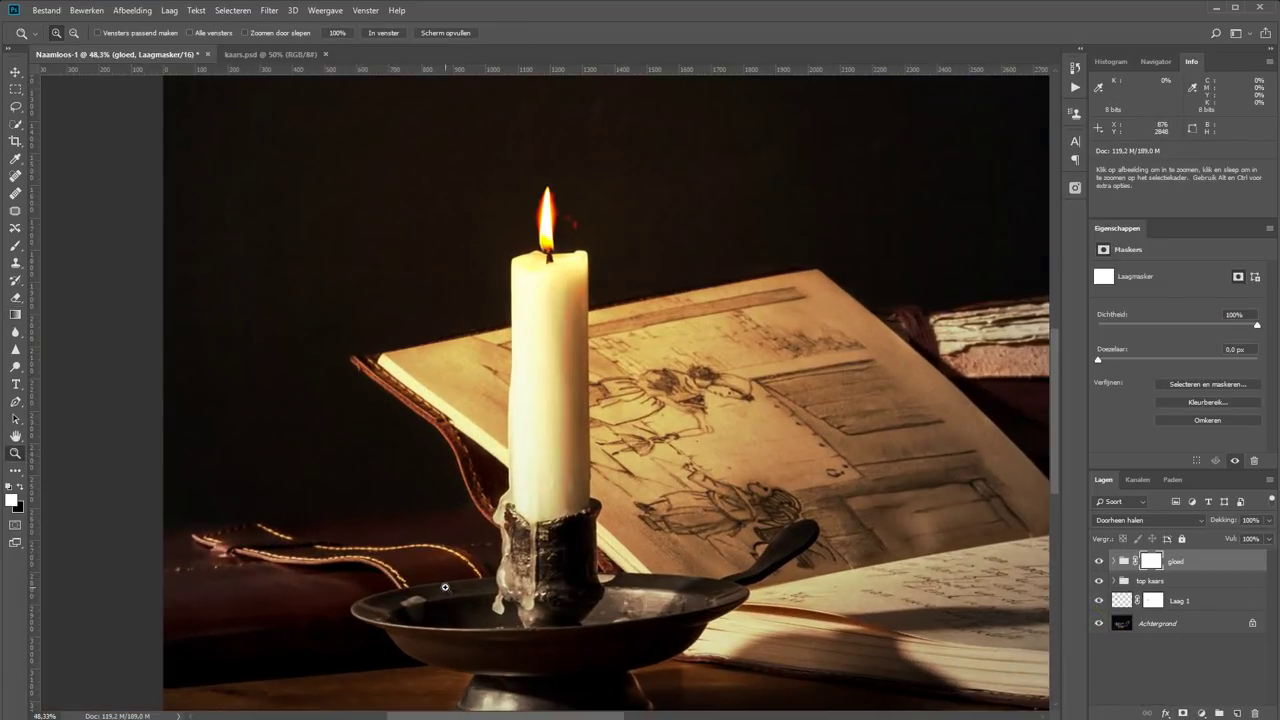
key(b)
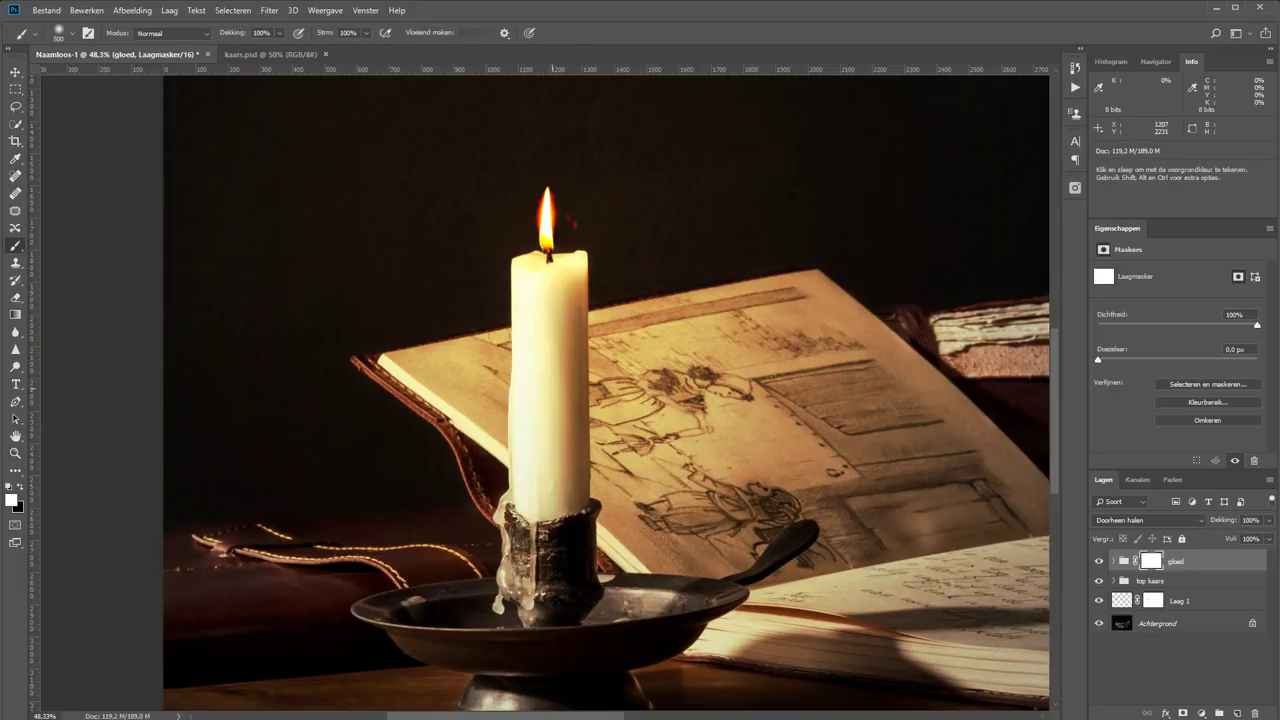
key(bracketleft)
key(bracketleft)
key(bracketleft)
key(x)
right_click(546, 370)
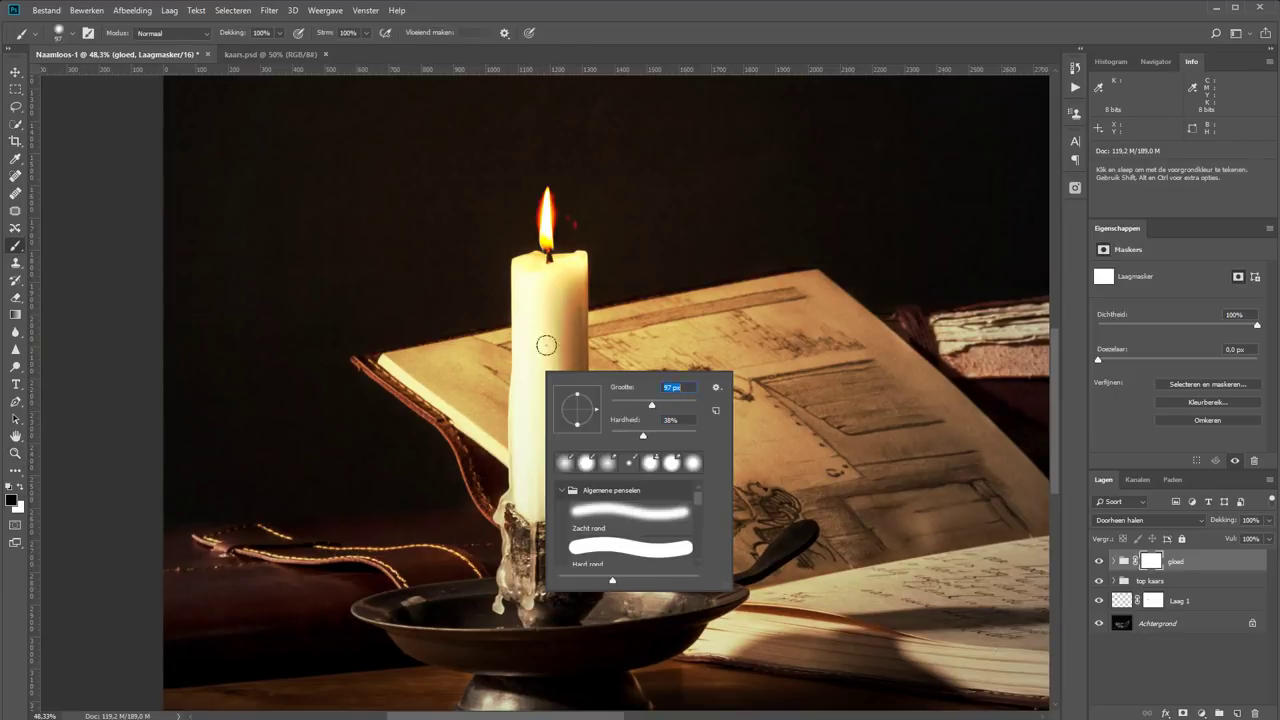
Paint the glow off the candle on the gloed mask, cleaning both edges, then fit to screen.
mouse_move(546, 345)
mouse_down()
mouse_move(545, 515)
mouse_move(522, 490)
mouse_move(523, 374)
mouse_move(543, 275)
mouse_move(557, 266)
mouse_move(577, 345)
mouse_move(562, 497)
mouse_up()
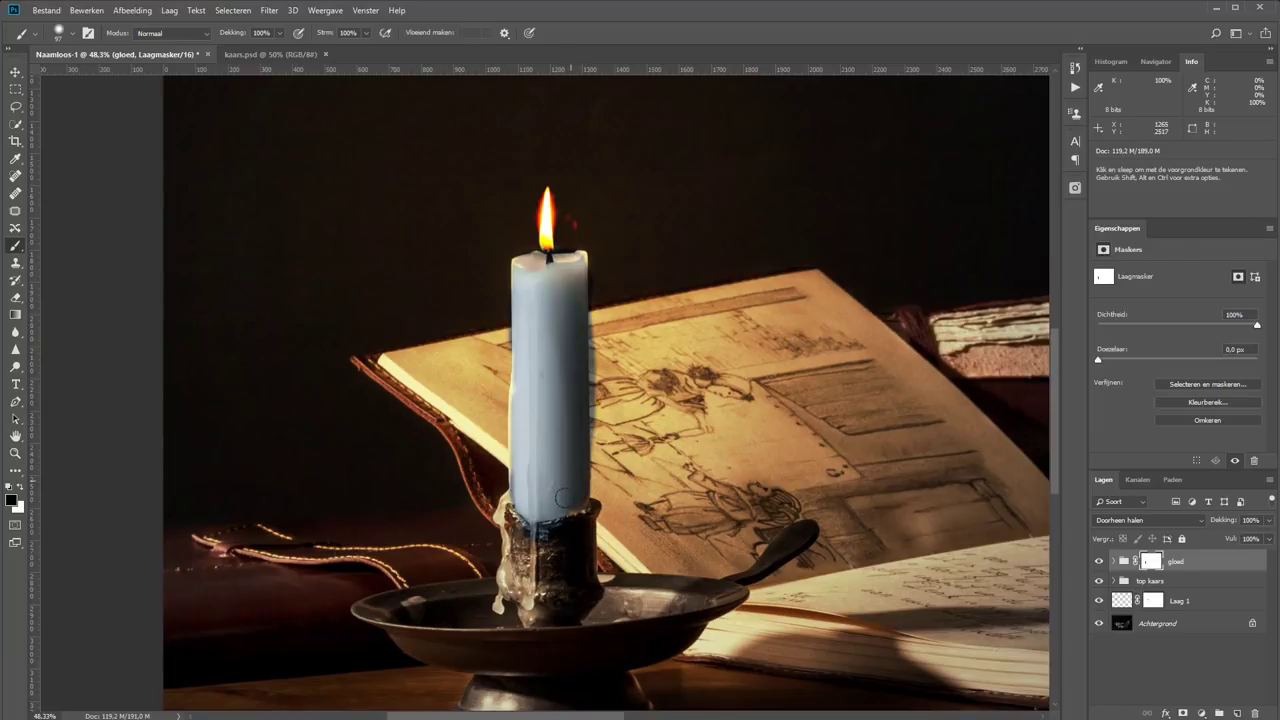
key(x)
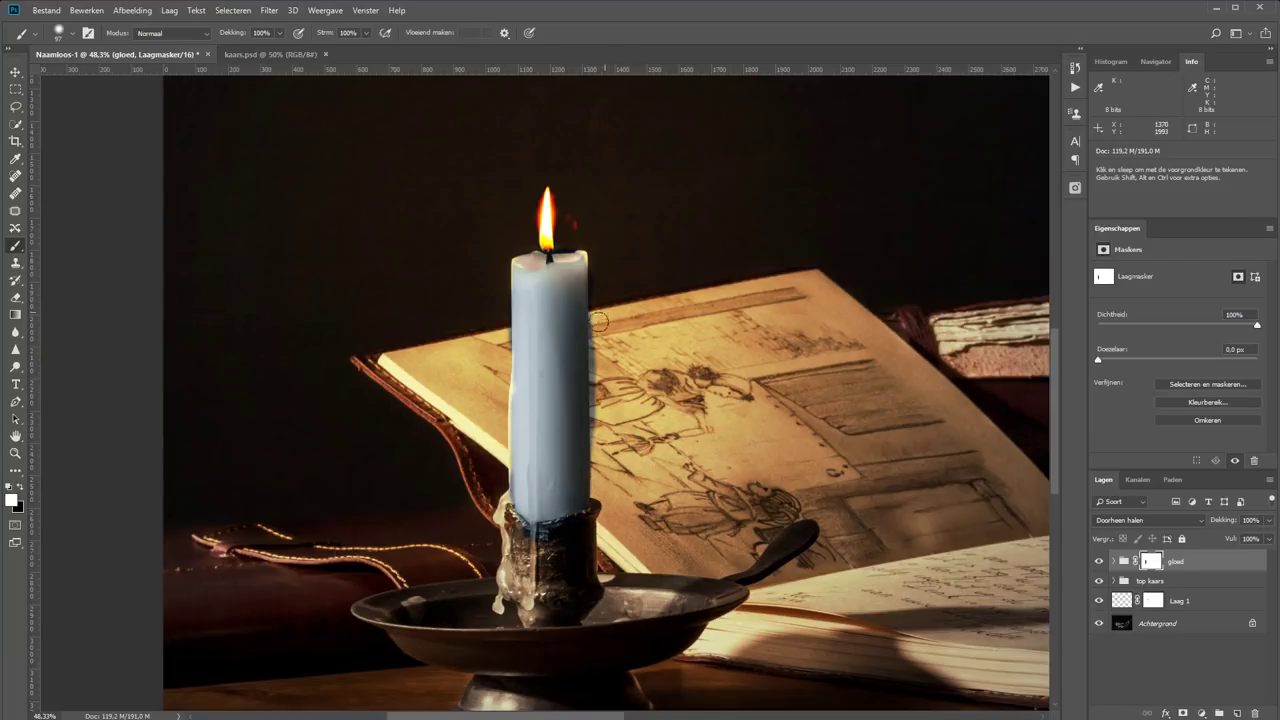
drag(597, 321, 602, 425)
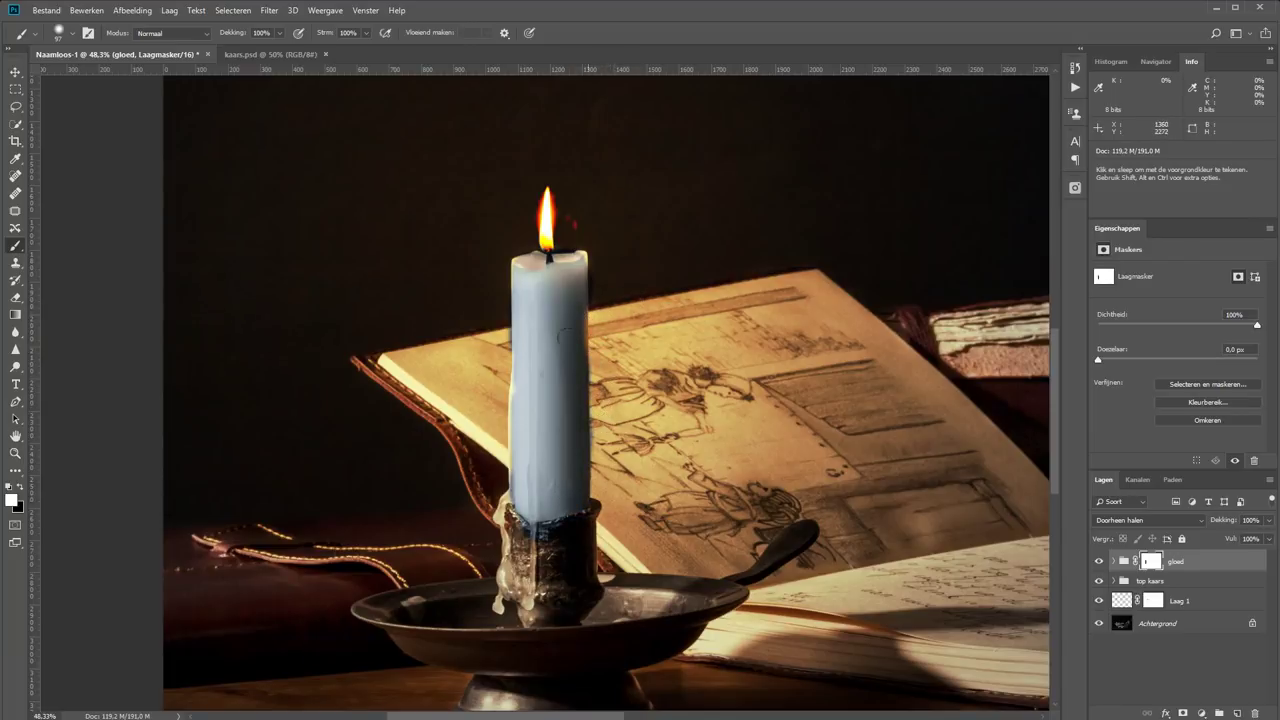
key(x)
drag(520, 377, 518, 468)
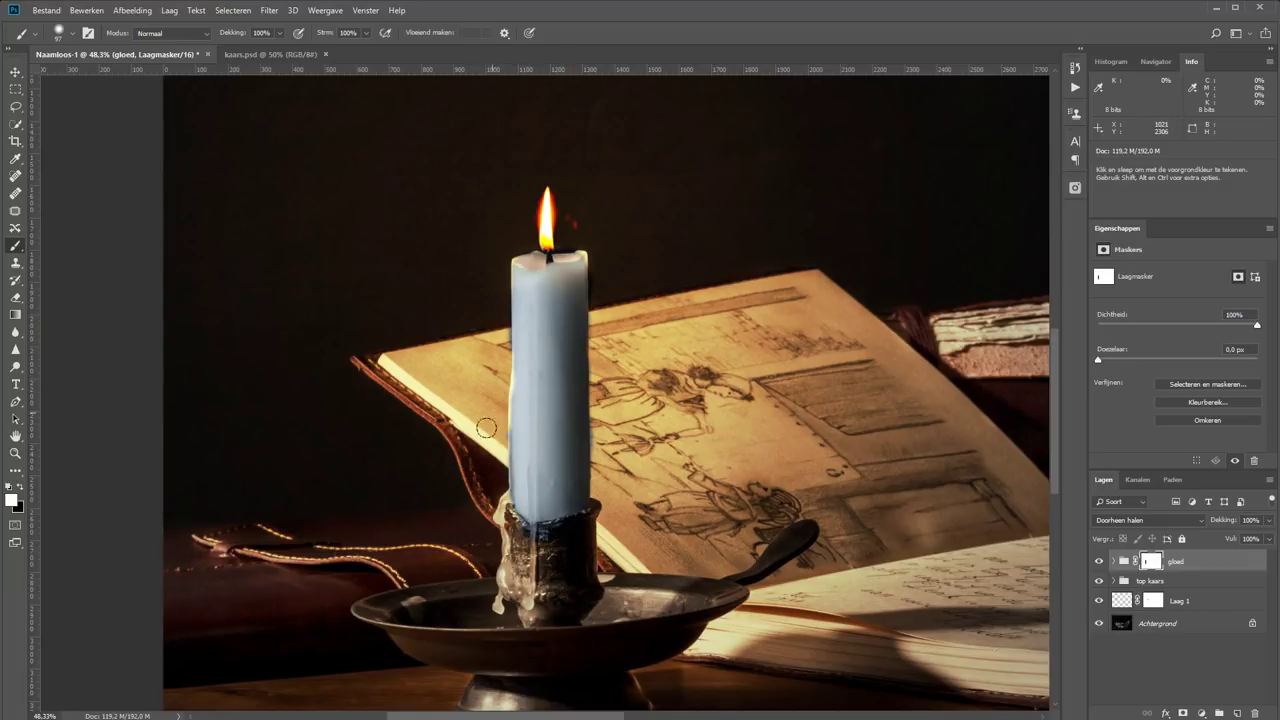
key(x)
drag(523, 377, 523, 423)
key(ctrl+0)
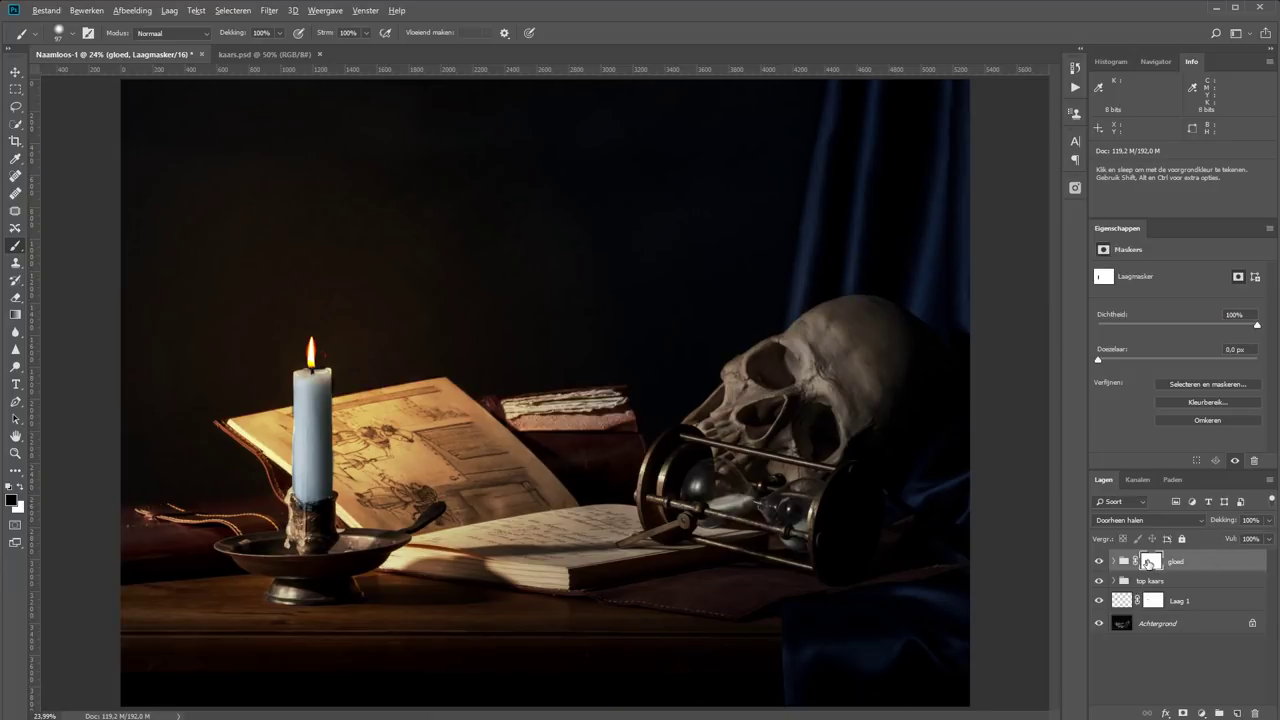
Check the gloed mask on its own and lower its density to 50%.
alt+click(1147, 563)
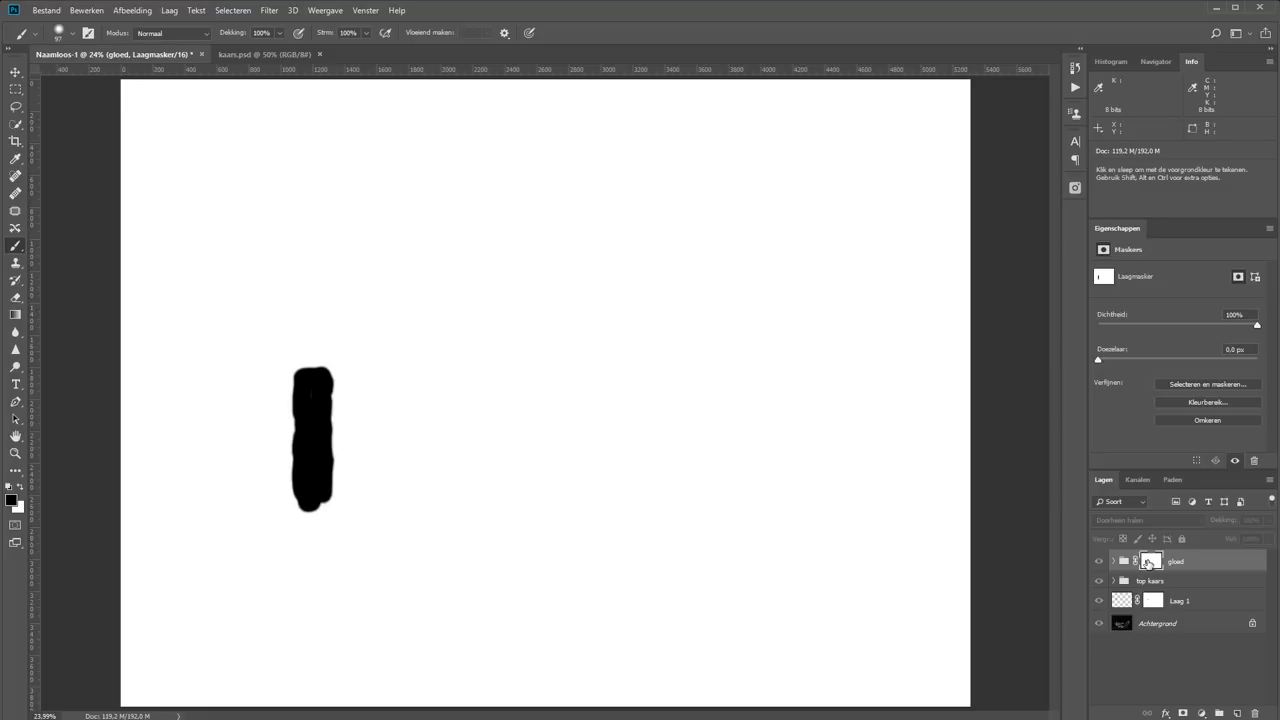
alt+click(1148, 563)
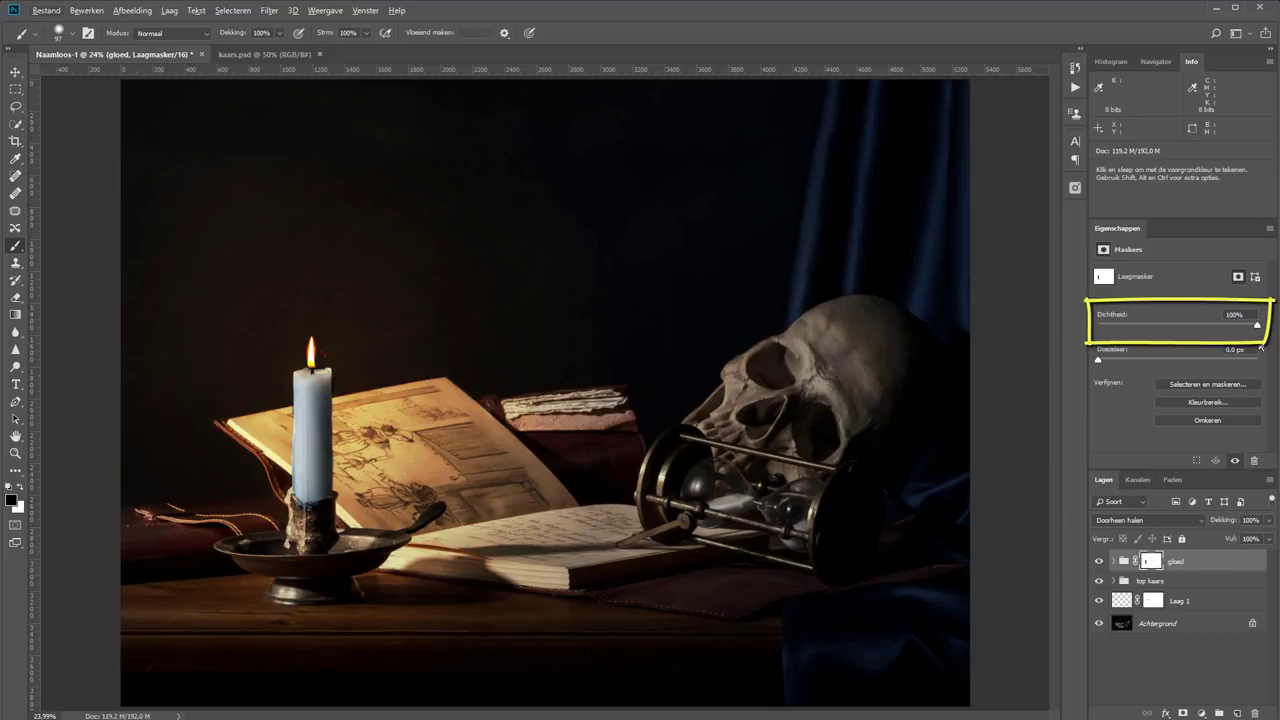
mouse_move(1257, 325)
mouse_down()
mouse_move(1182, 326)
mouse_move(1194, 330)
mouse_up()
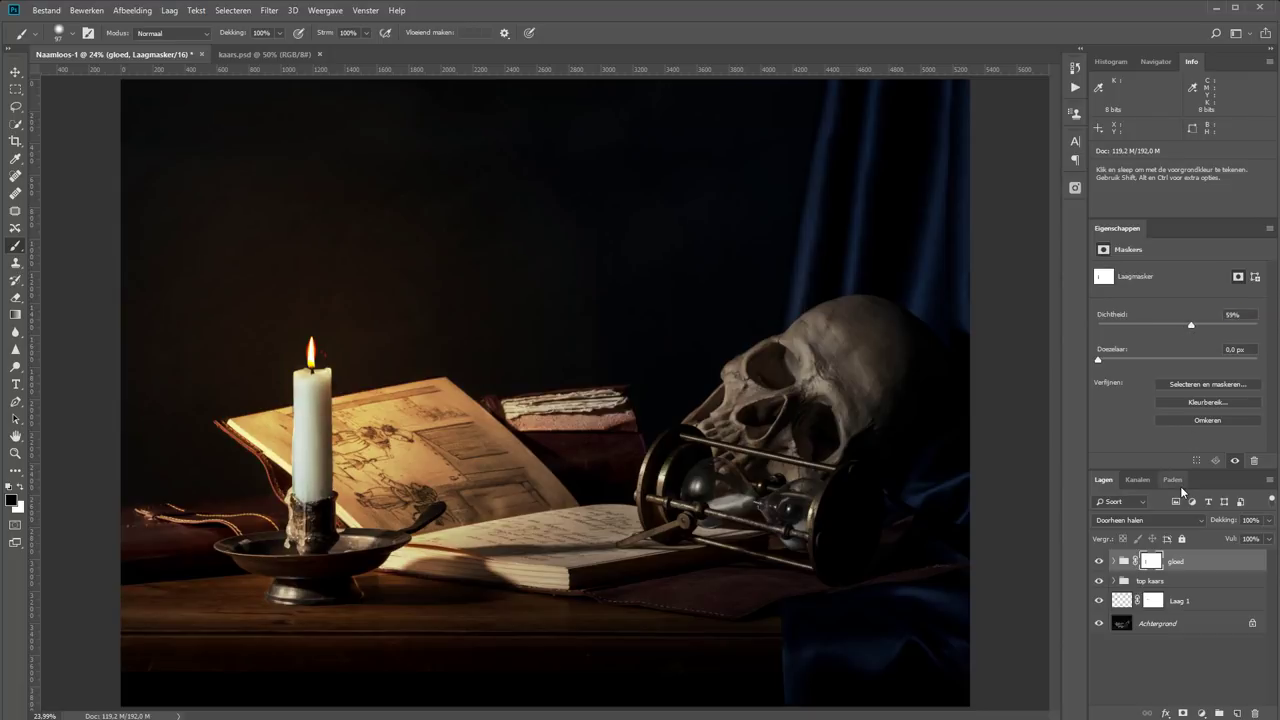
alt+click(1151, 563)
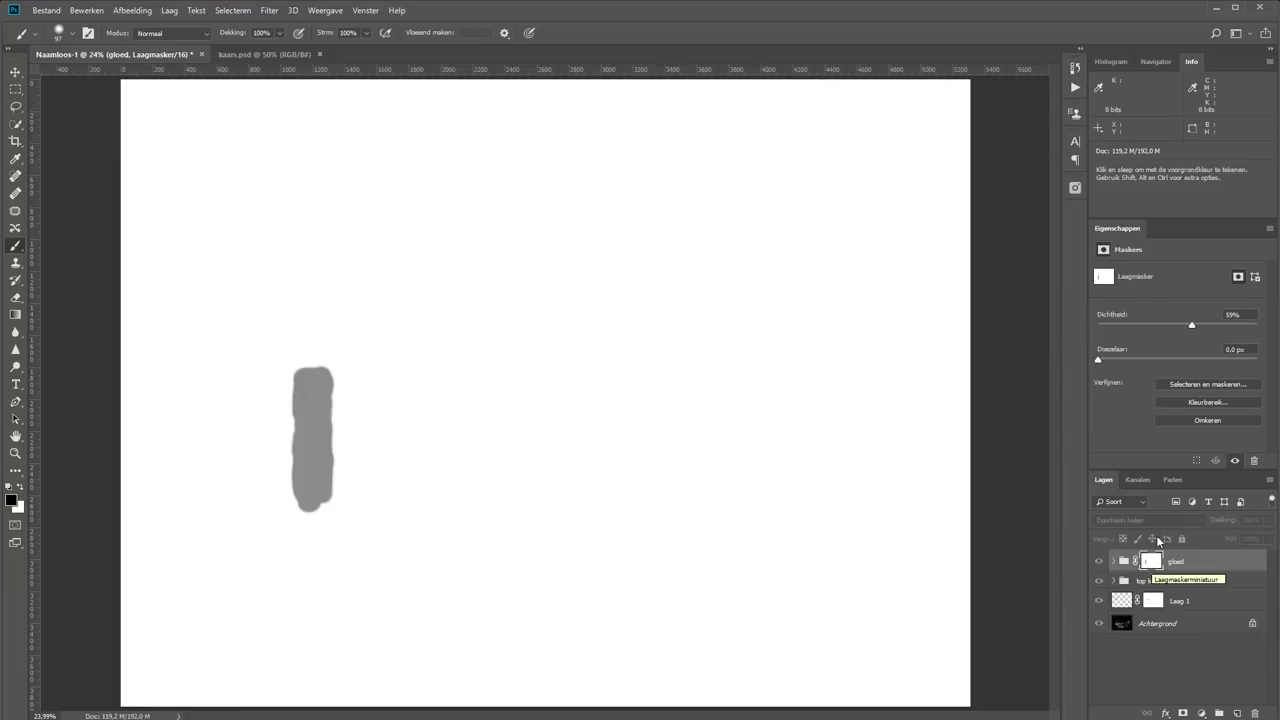
drag(1189, 324, 1146, 326)
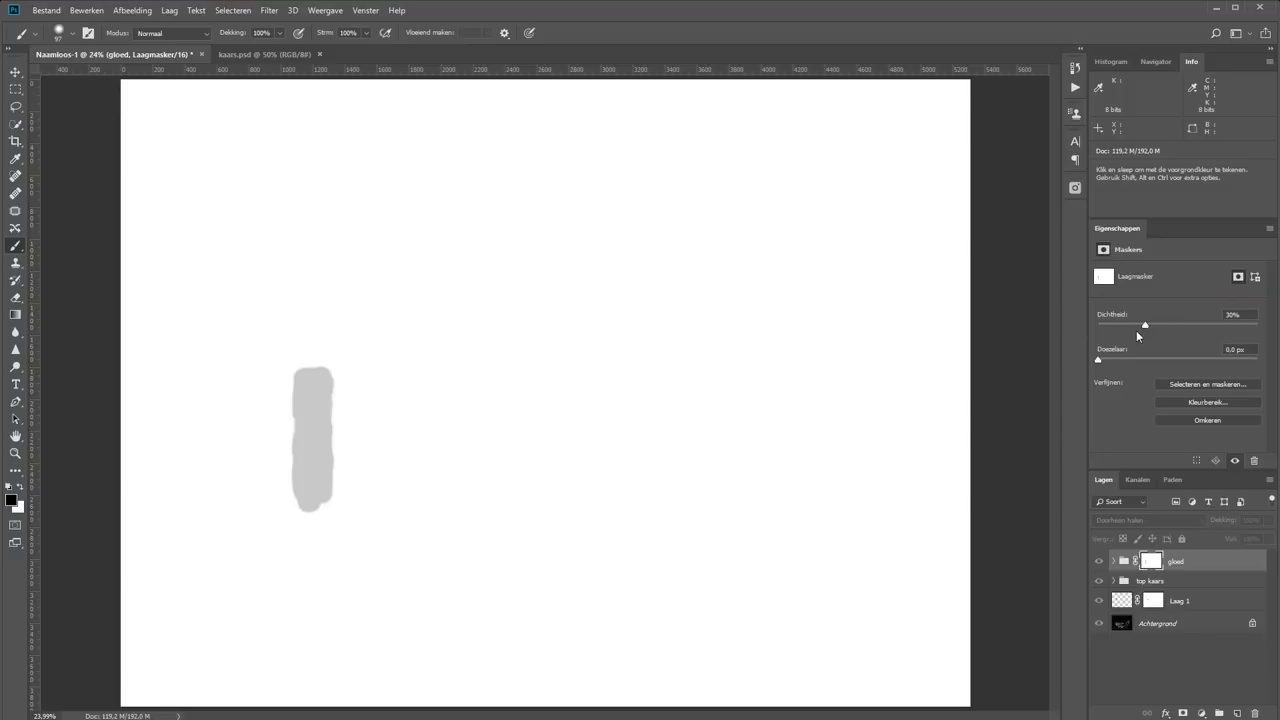
mouse_move(1136, 332)
mouse_down()
mouse_move(1086, 323)
mouse_move(1178, 327)
mouse_up()
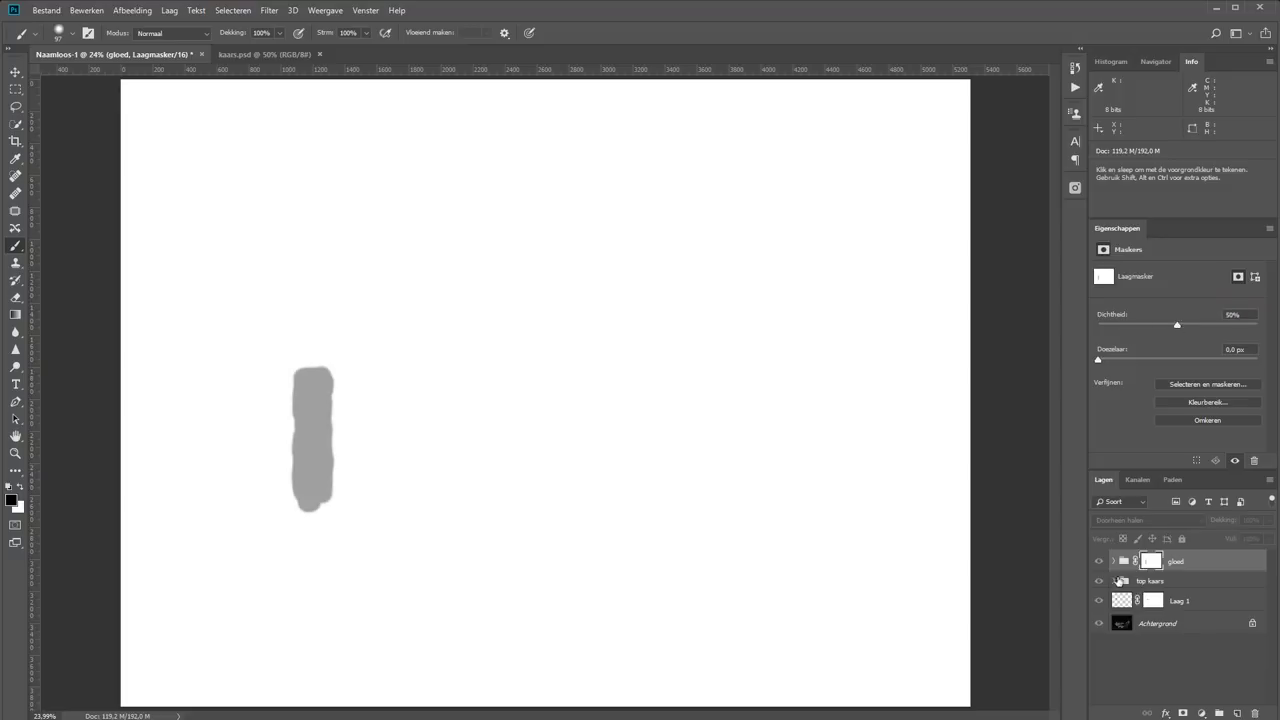
click(1118, 562)
Change Kleurenvulling 3's fill colour to a brighter orange.
click(1114, 562)
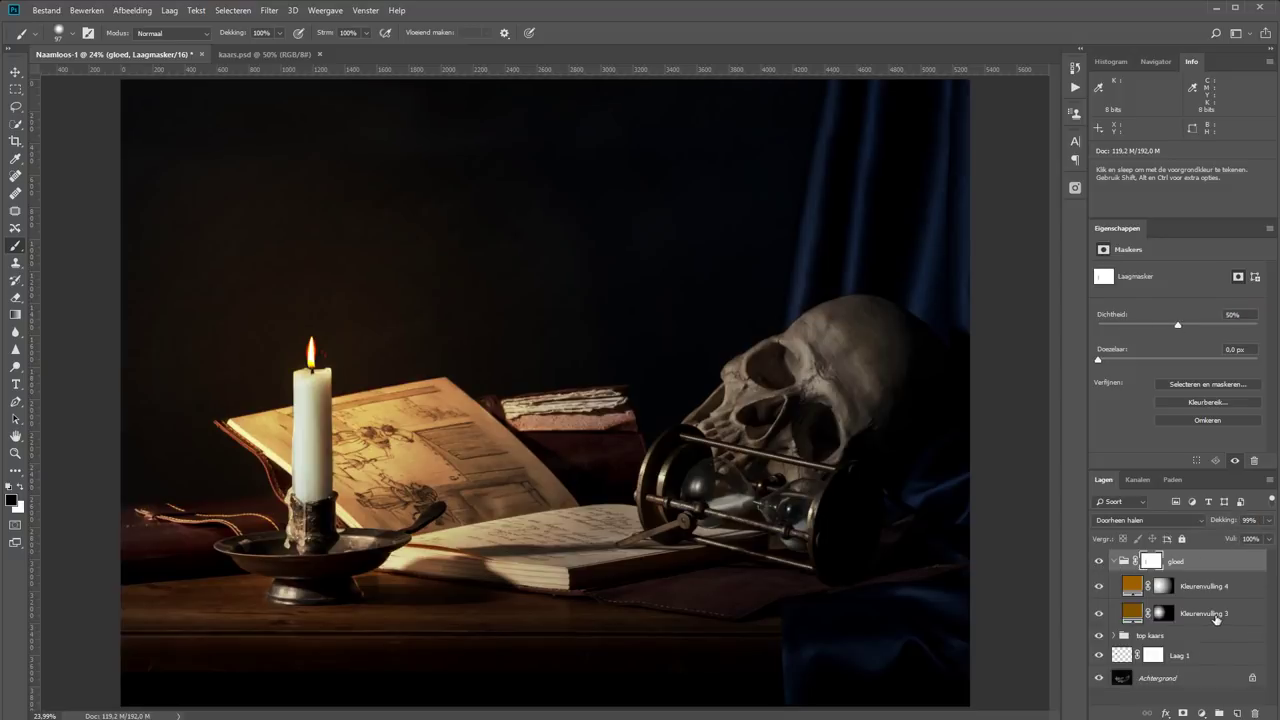
double_click(1133, 613)
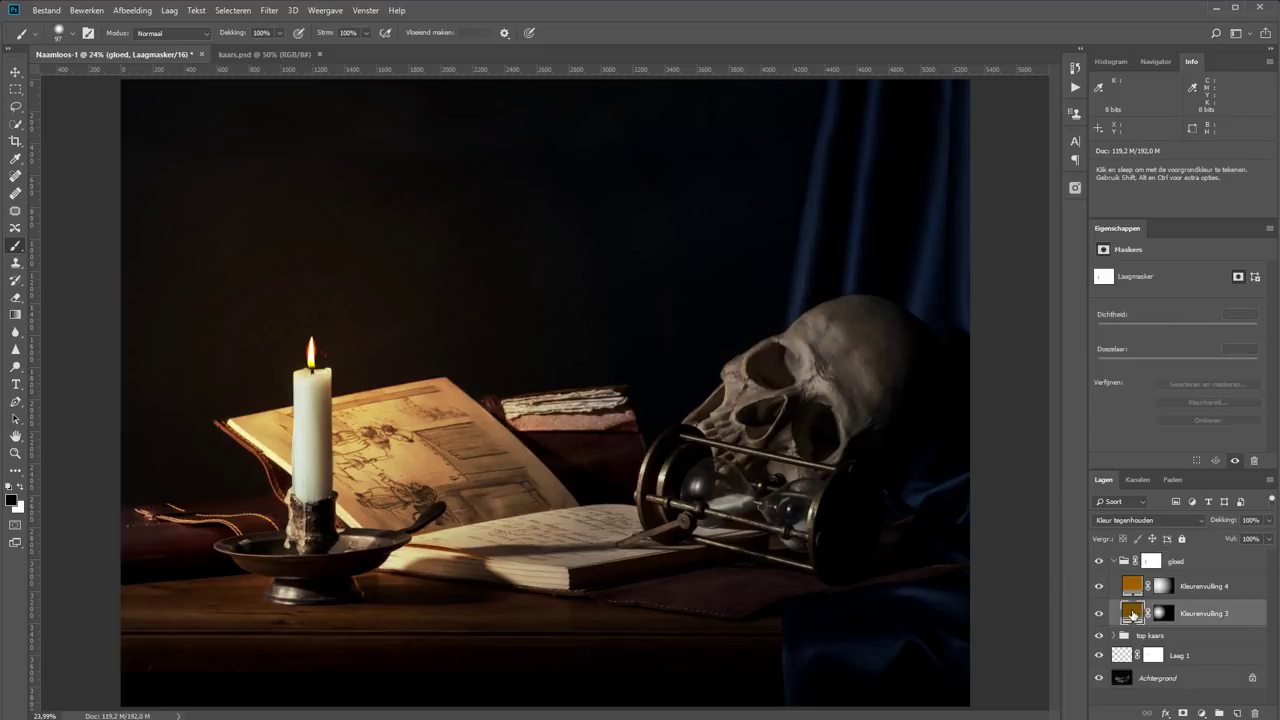
drag(877, 452, 876, 440)
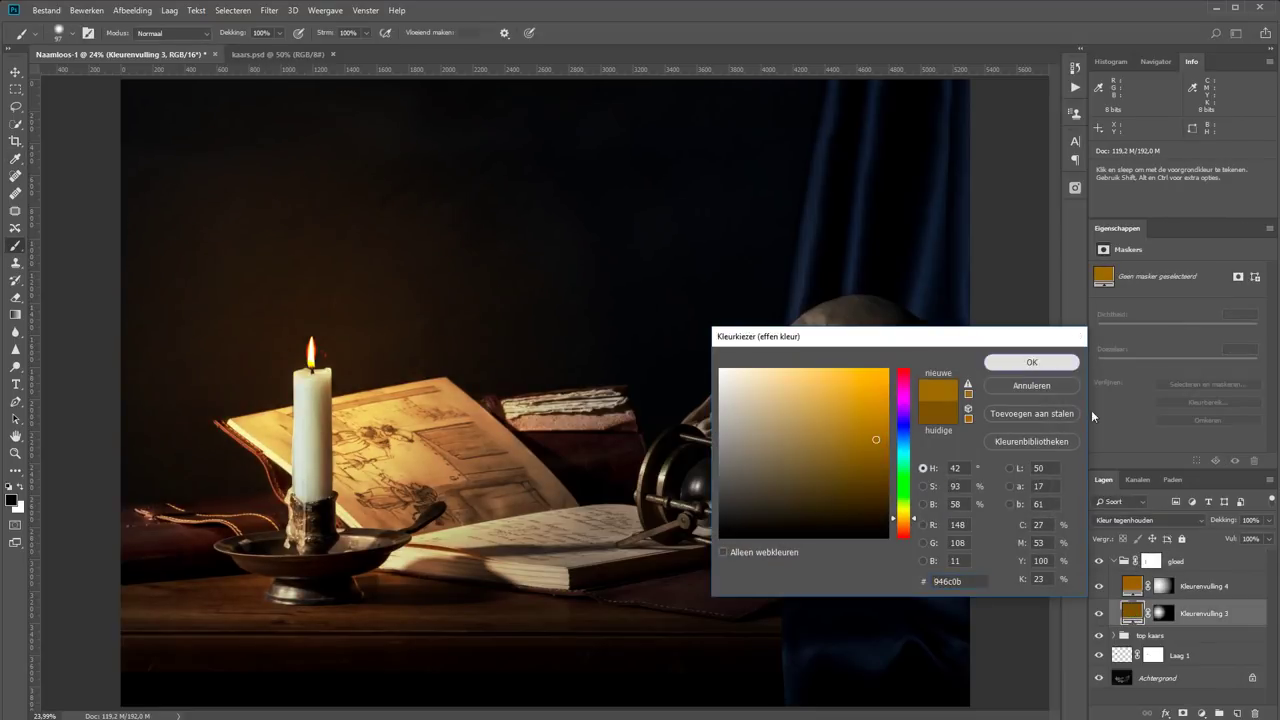
click(1031, 362)
Set Kleurenvulling 3 to 41% and Kleurenvulling 4 to 69% opacity, and raise gloed mask density to 65%.
drag(1230, 521, 1205, 516)
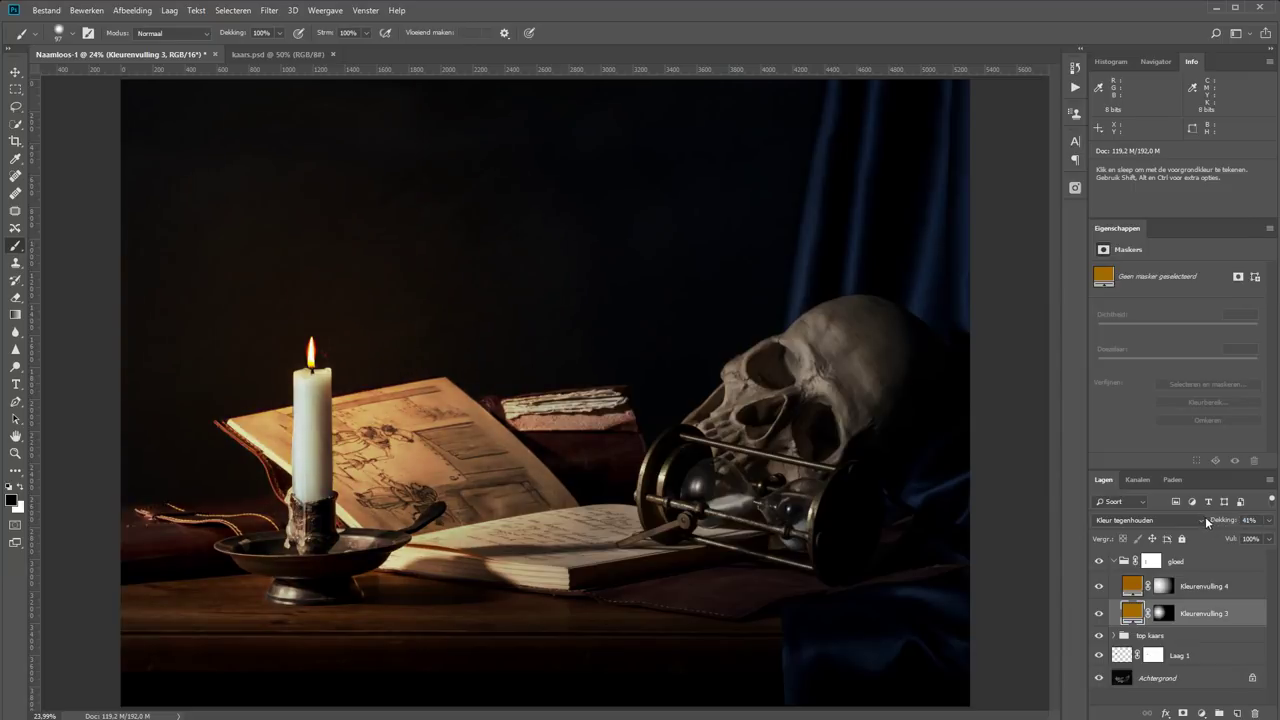
click(1205, 518)
click(1210, 553)
click(1132, 590)
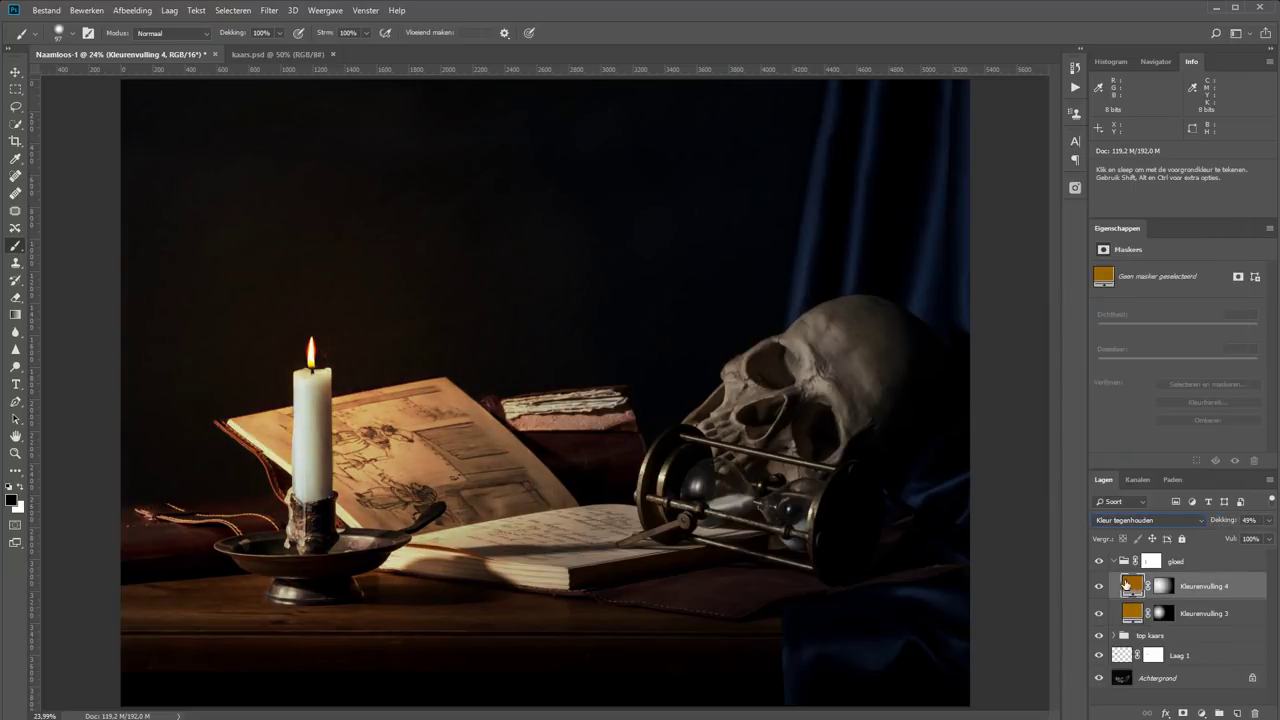
drag(1227, 521, 1231, 523)
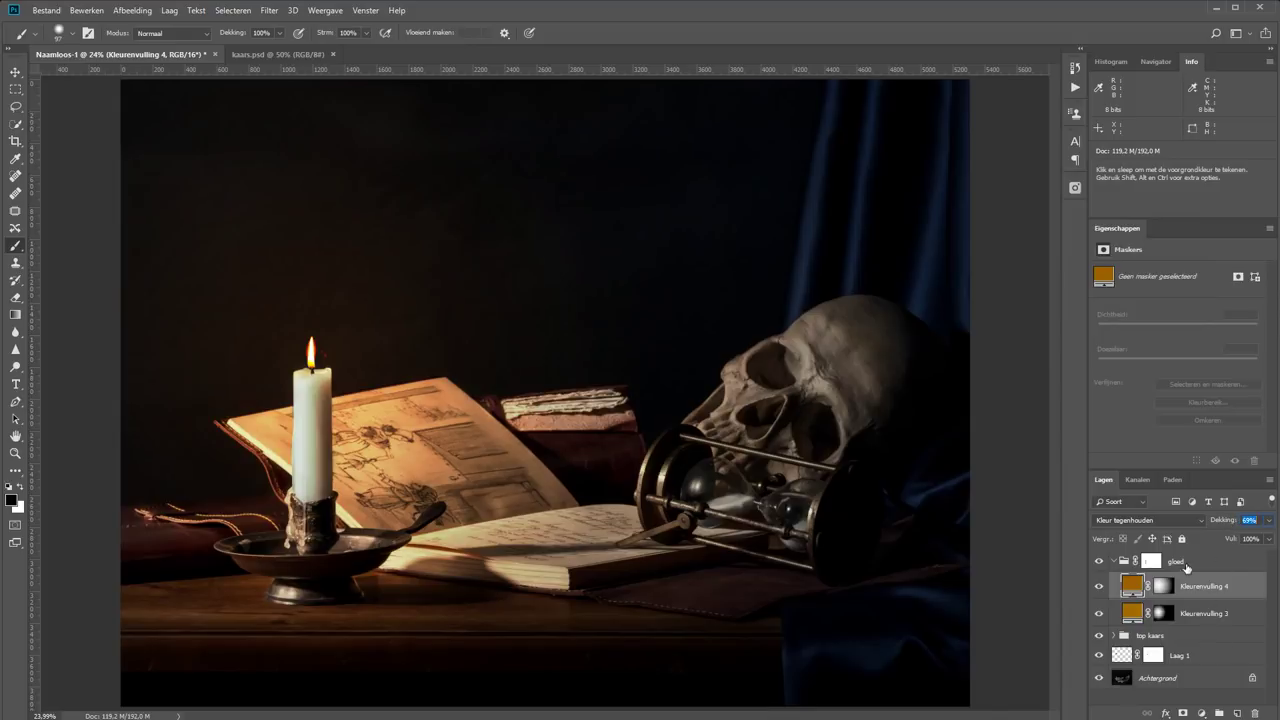
click(1186, 563)
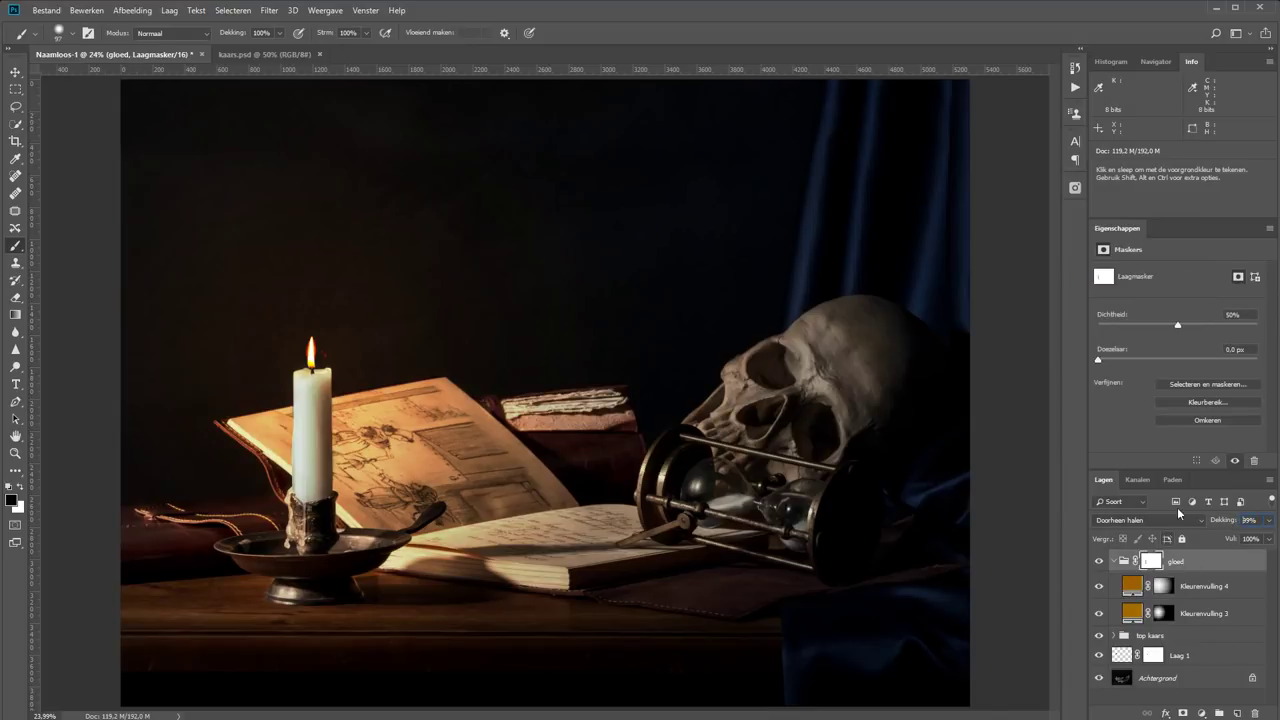
click(1208, 326)
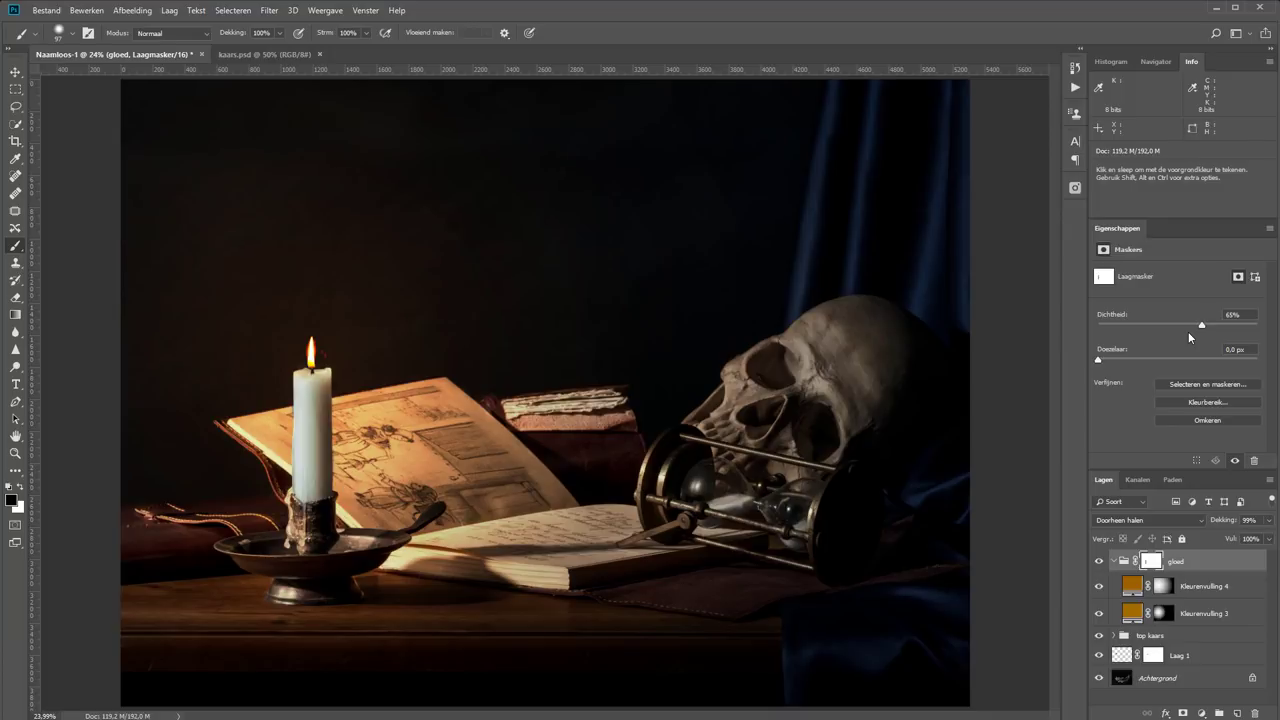
Mask the glow off the wax drips, set gloed opacity to 100% and mask density to 44%.
scroll(189, 457, up, 5)
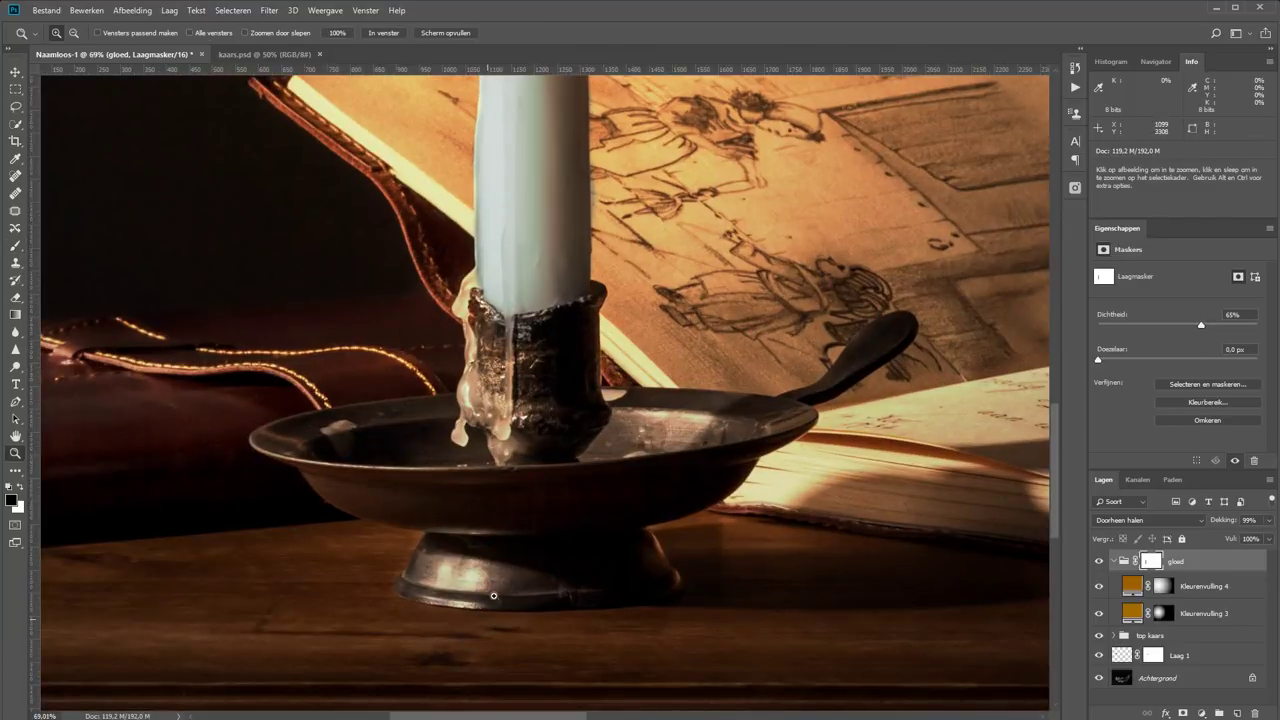
drag(470, 445, 470, 275)
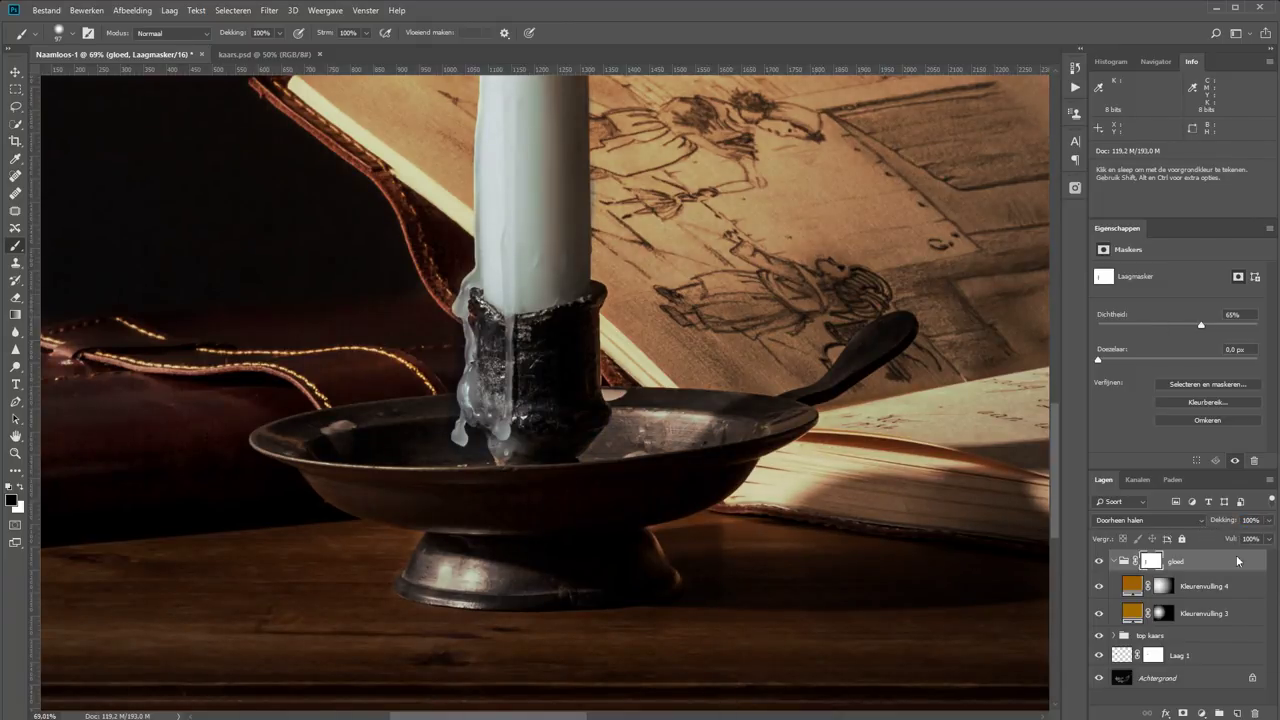
drag(1231, 540, 1240, 538)
drag(1193, 327, 1168, 332)
key(z)
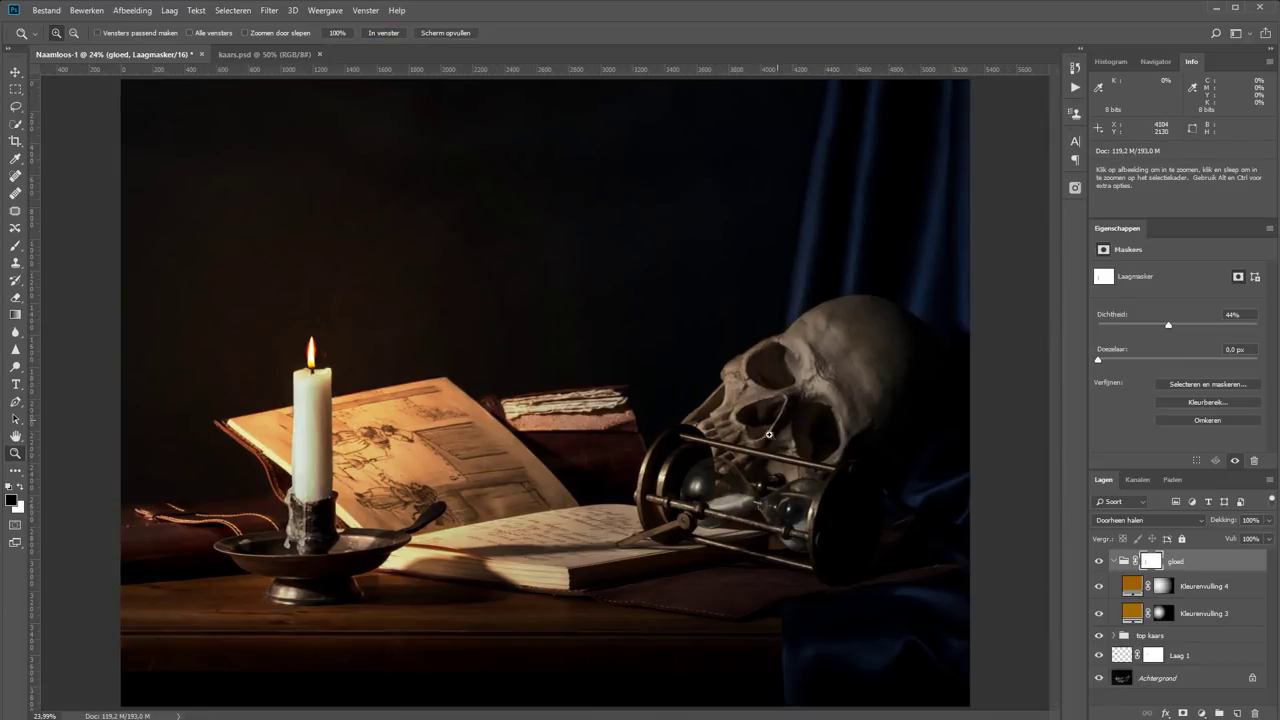
click(383, 33)
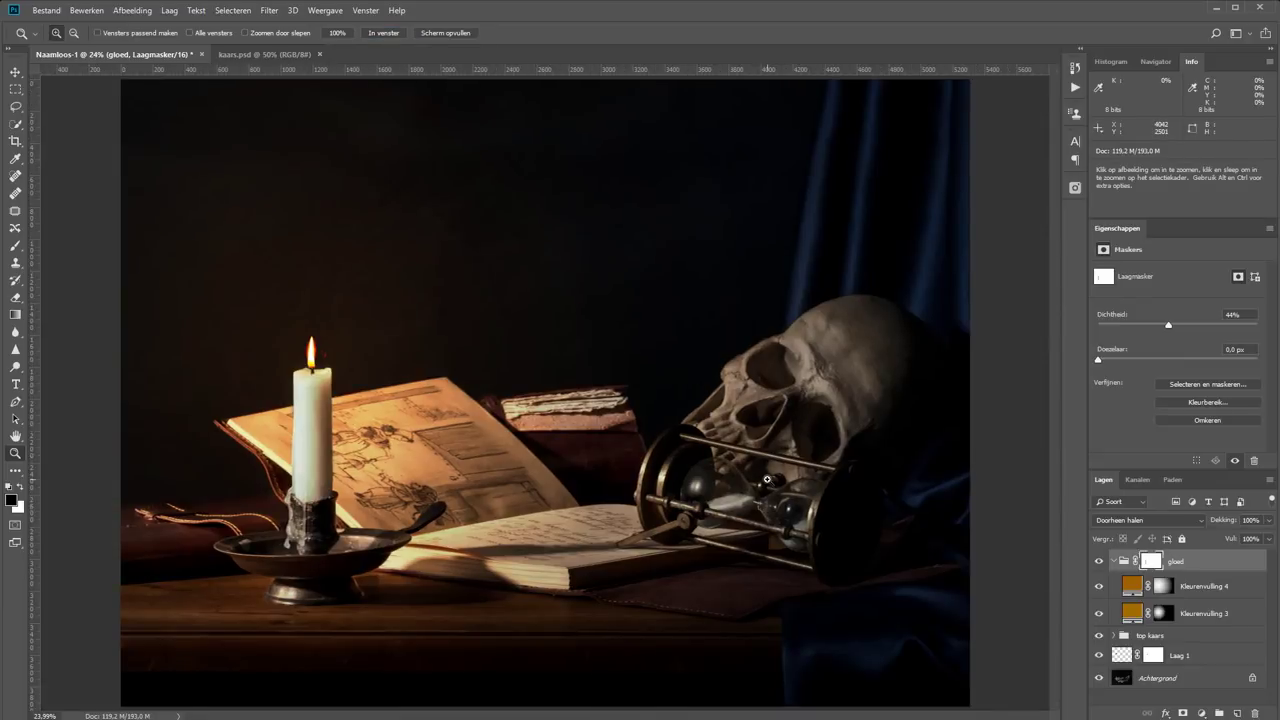